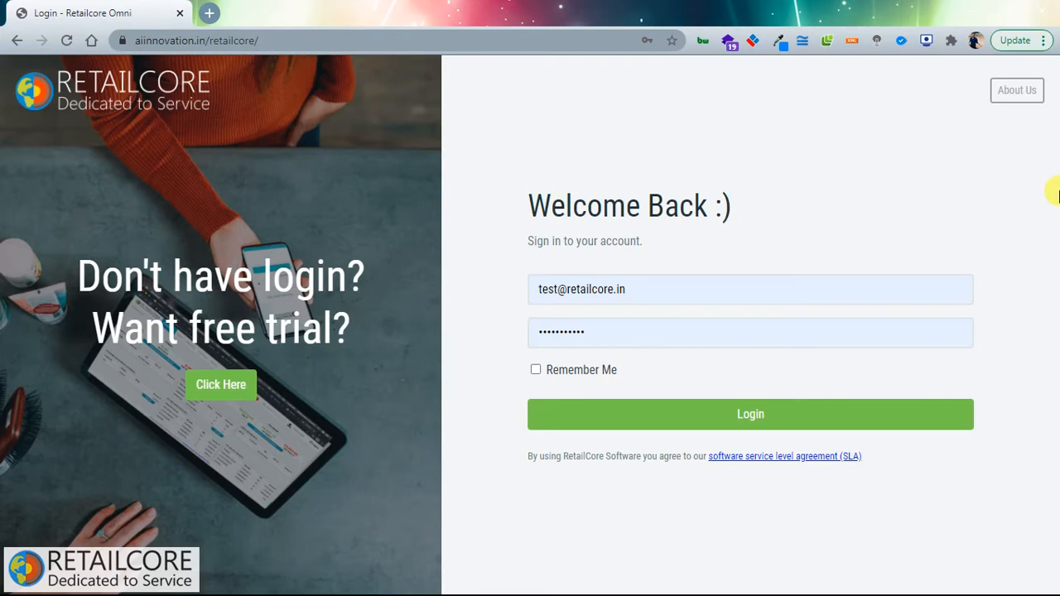
Step: Log in to RetailCore with the saved email and password to reach the sales dashboard
left_click_drag(534, 290, 628, 288)
left_click(742, 248)
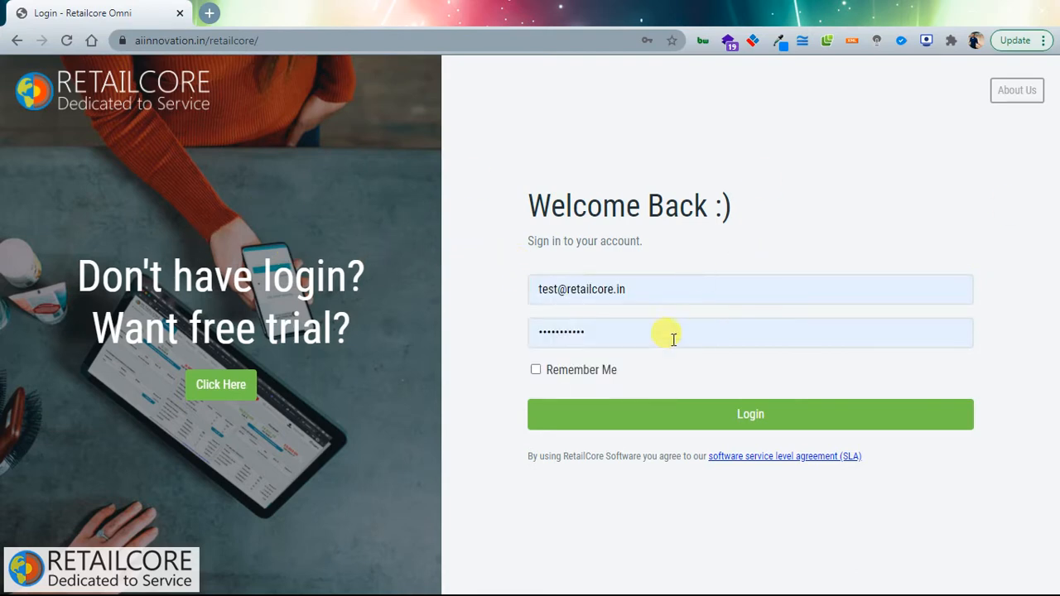
left_click(586, 333)
left_click(754, 416)
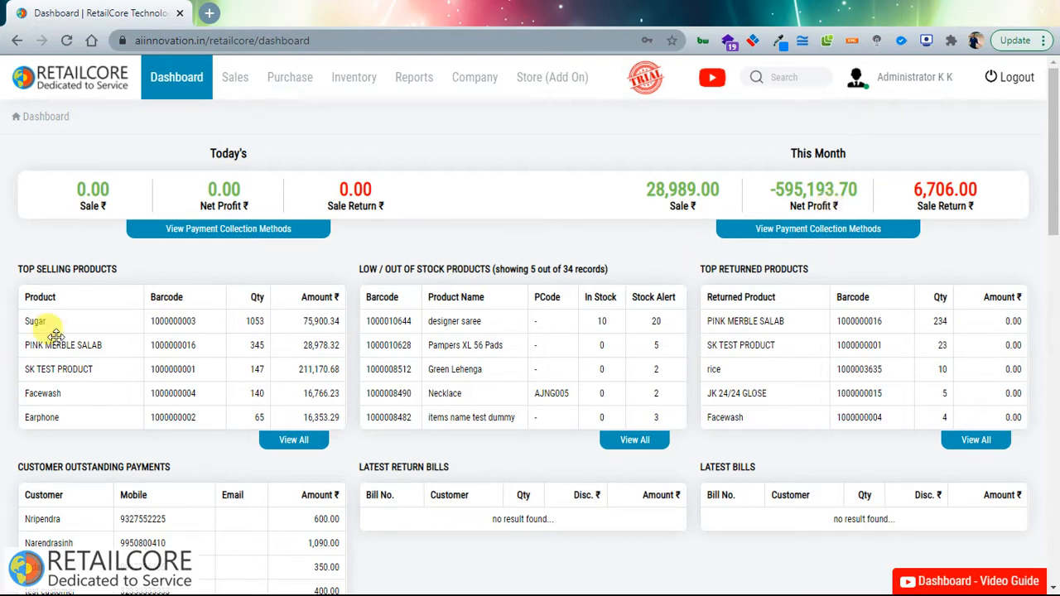
scroll(71, 298, "down", 1)
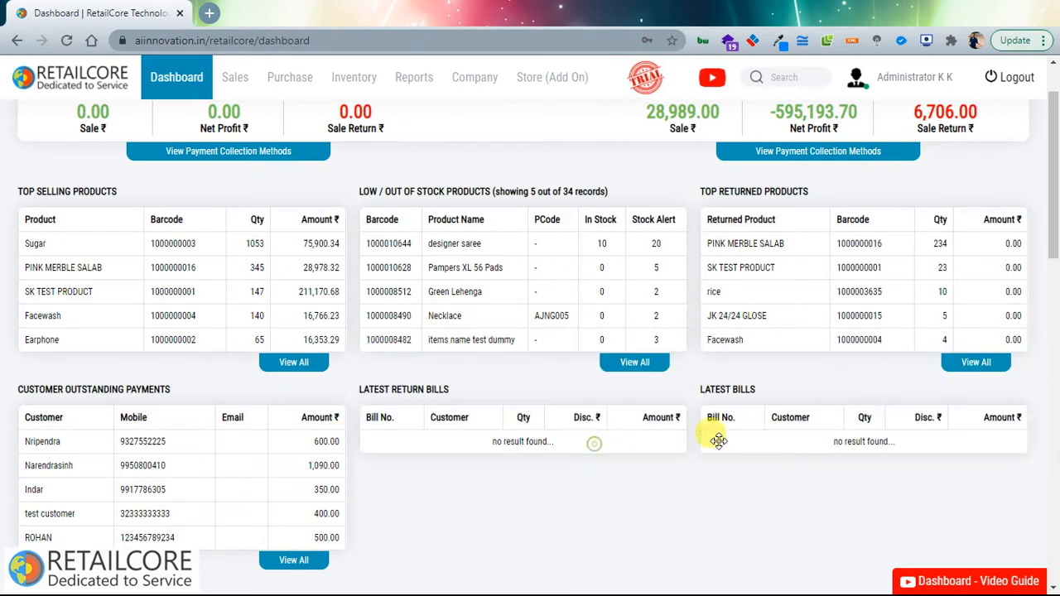
scroll(650, 493, "up", 2)
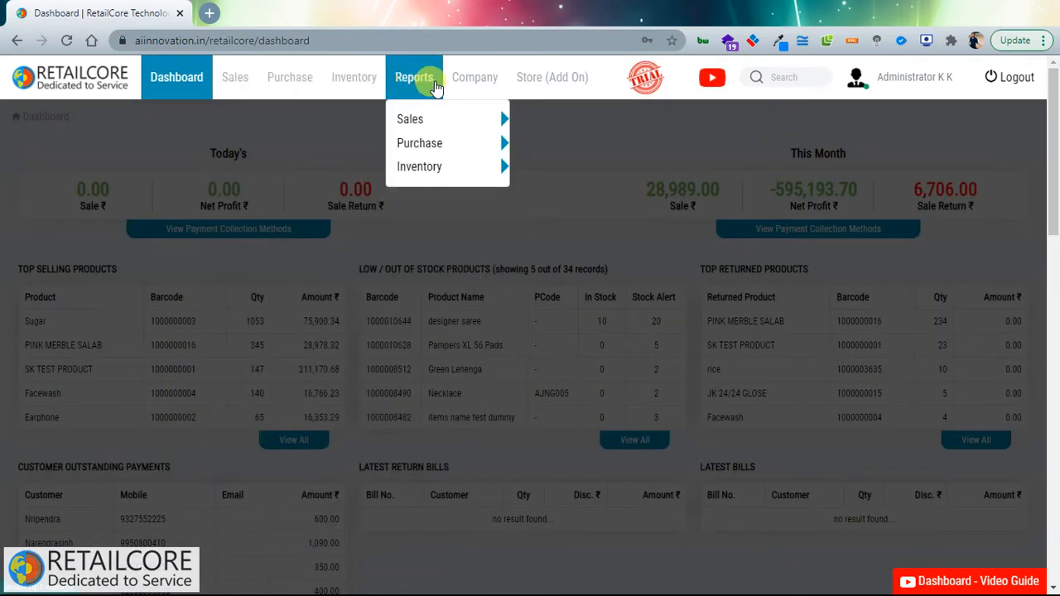
Step: Open the Employees page listing the 9 software users
mouse_move(502, 87)
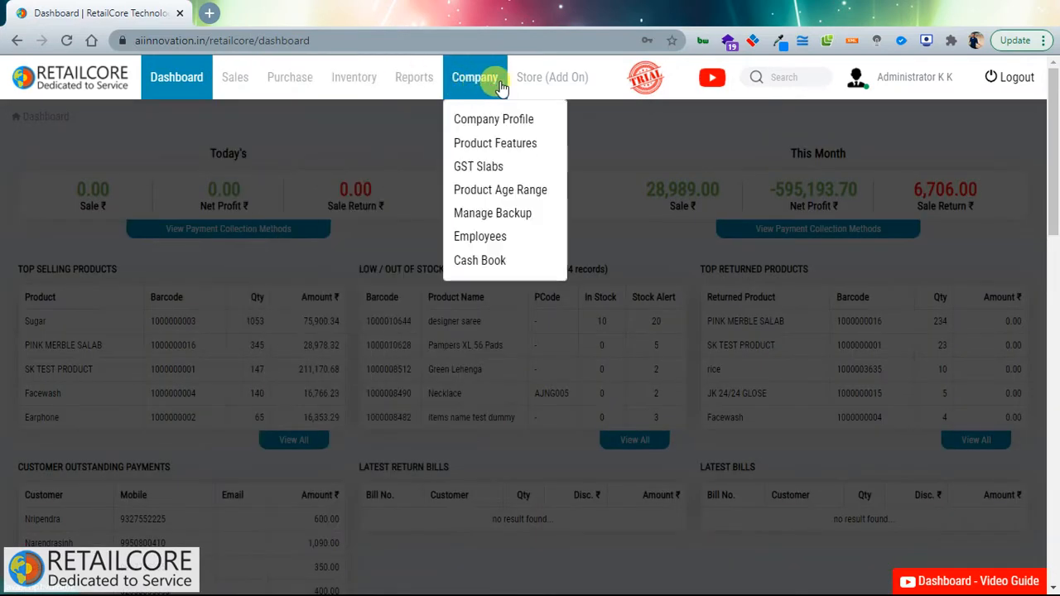
left_click(795, 77)
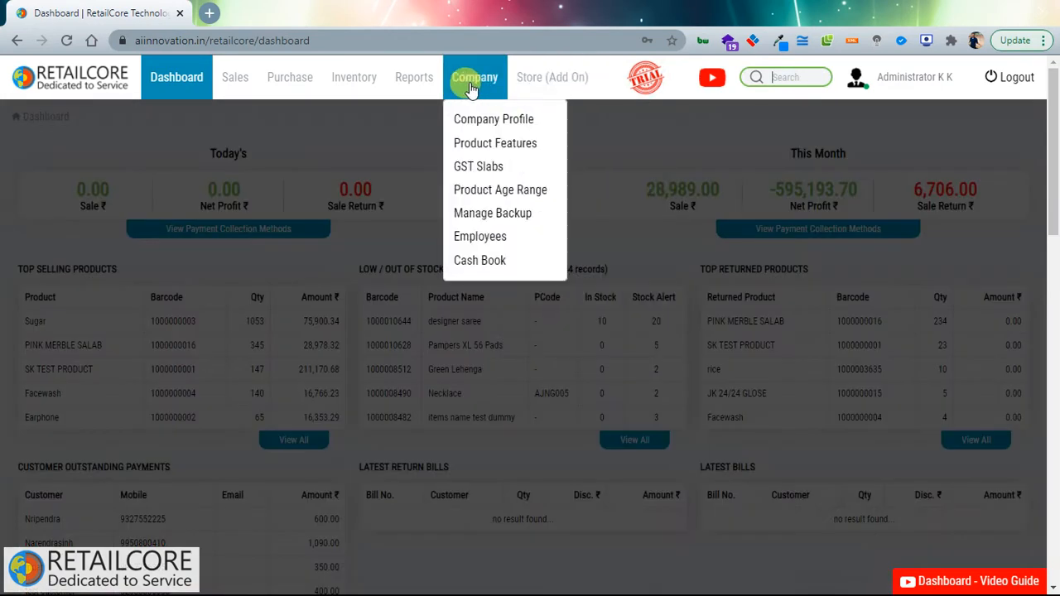
left_click(478, 238)
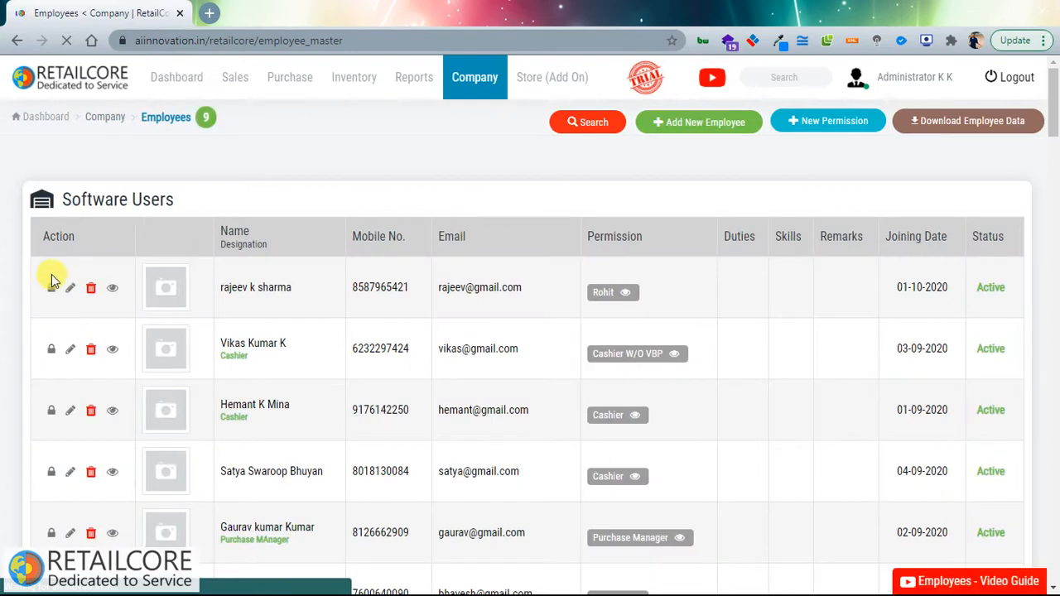
left_click_drag(33, 280, 525, 290)
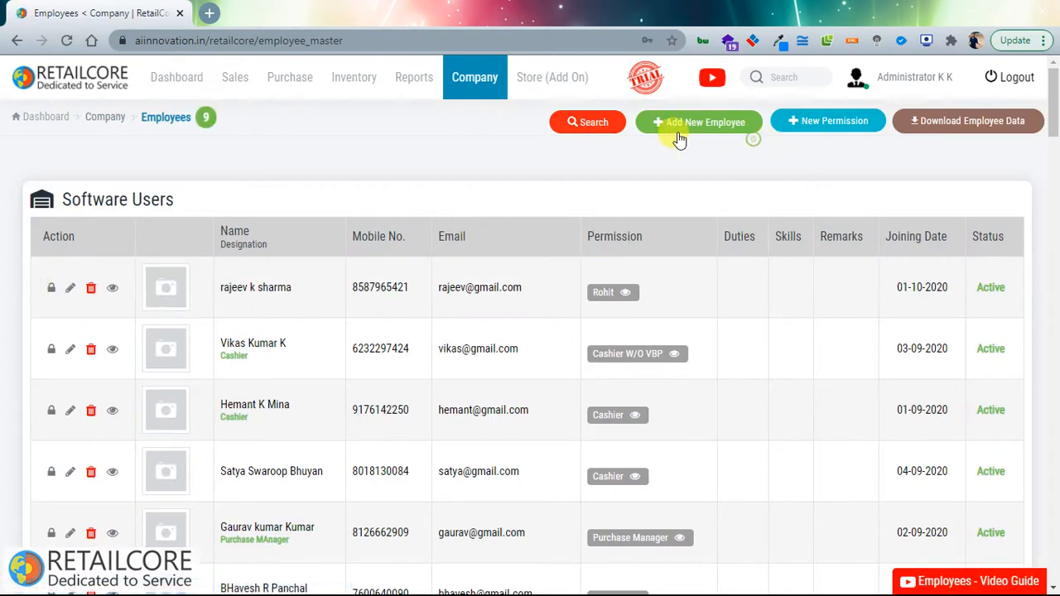
Step: Preview the Add New Employee and New Permission forms, closing each without saving
left_click(704, 120)
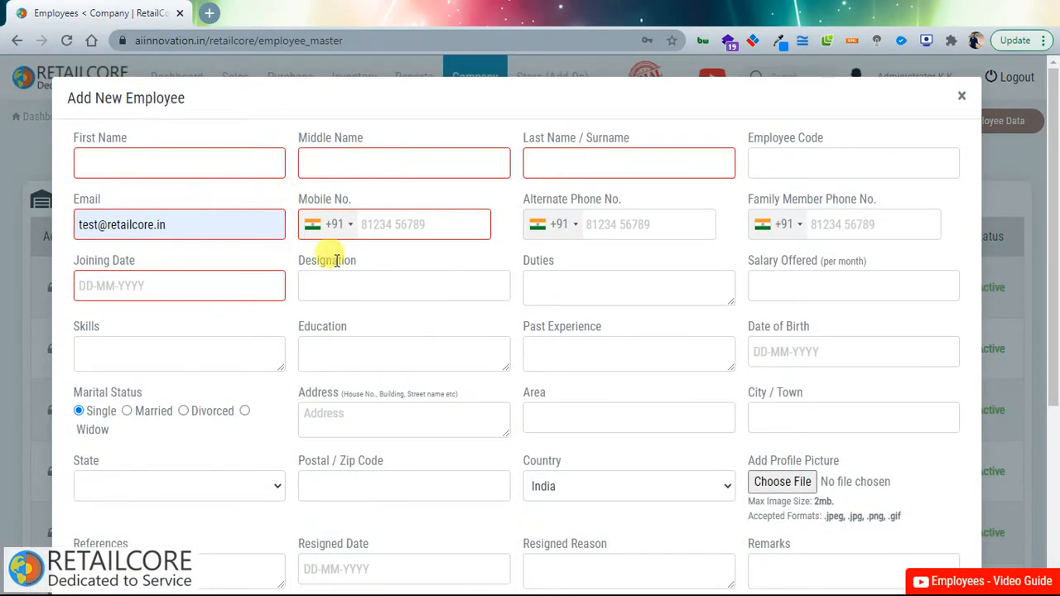
scroll(225, 261, "down", 3)
scroll(230, 265, "up", 3)
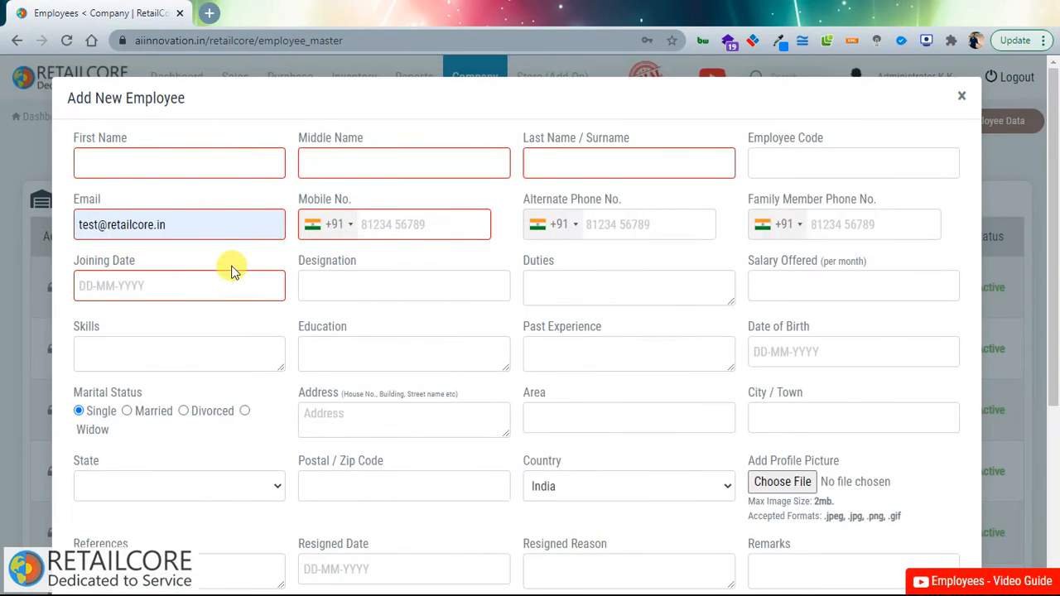
scroll(217, 298, "down", 3)
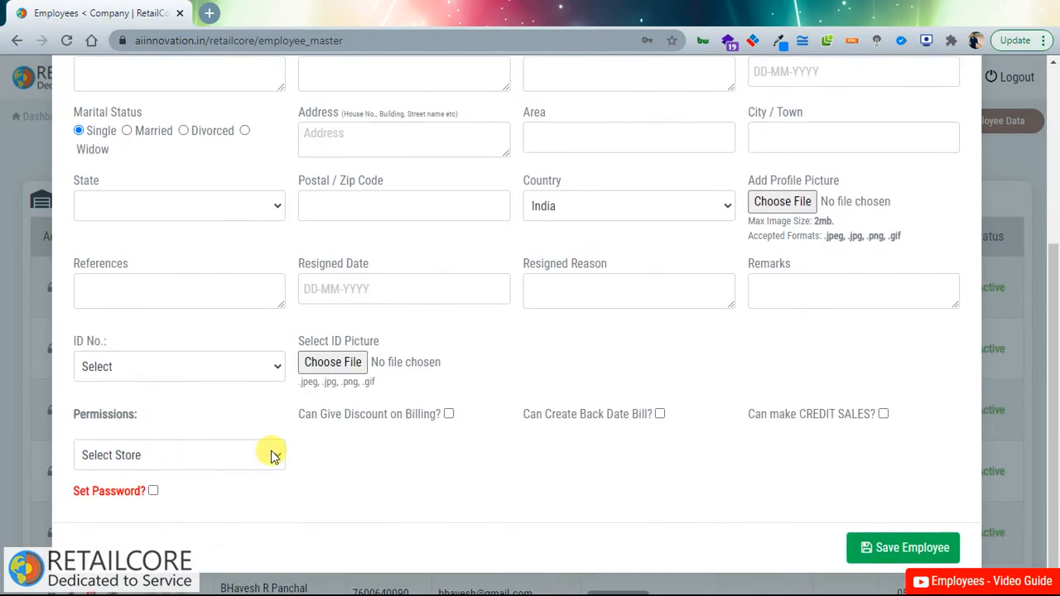
scroll(273, 454, "up", 5)
left_click(957, 93)
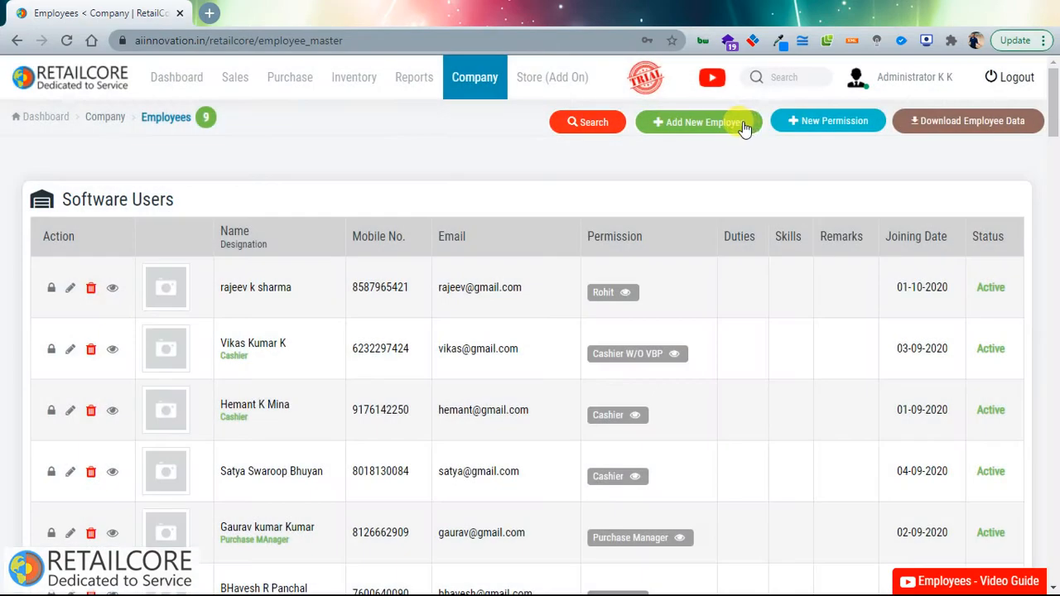
left_click(781, 121)
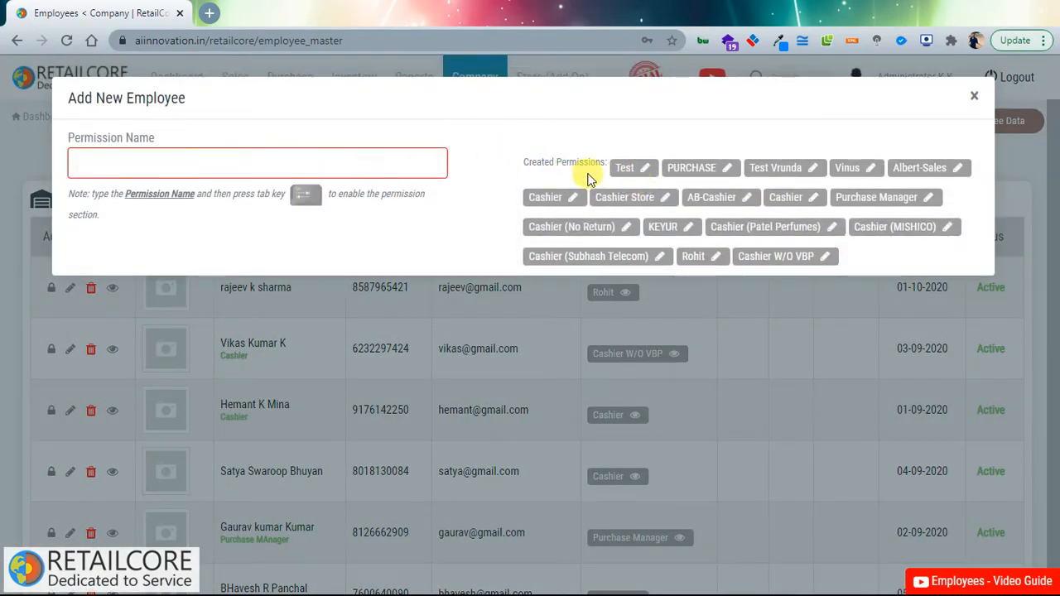
left_click(975, 100)
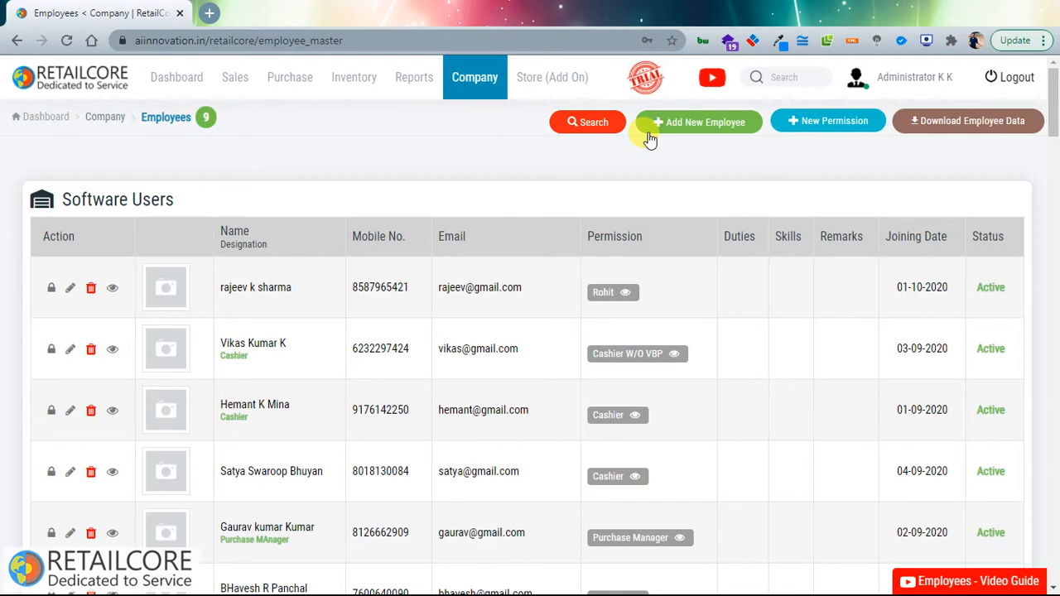
Step: Show the Store (Add On) options and preview the New Permission form
left_click(546, 83)
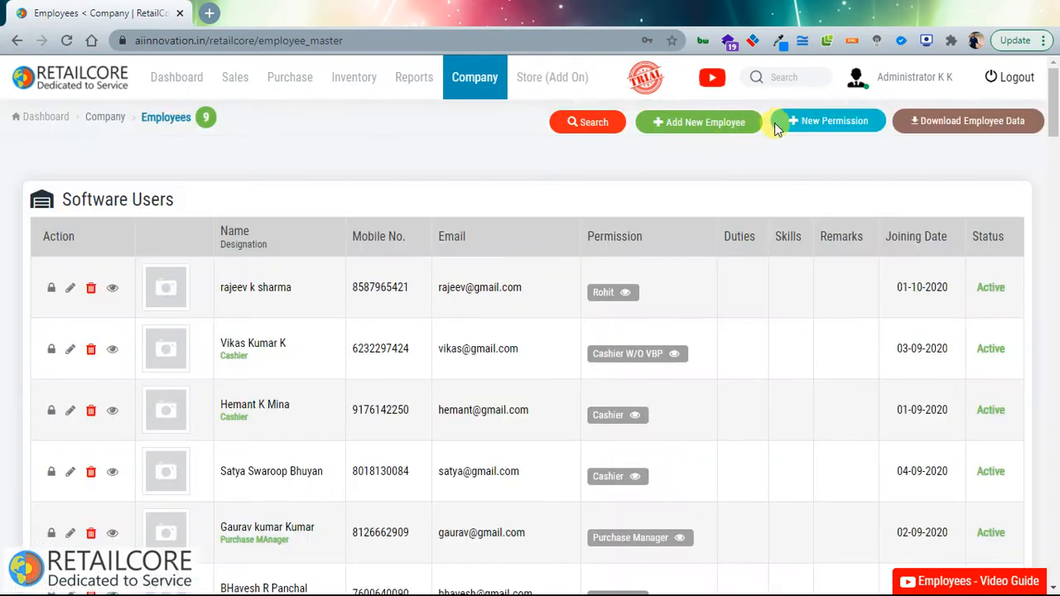
scroll(753, 187, "down", 2)
scroll(748, 207, "up", 2)
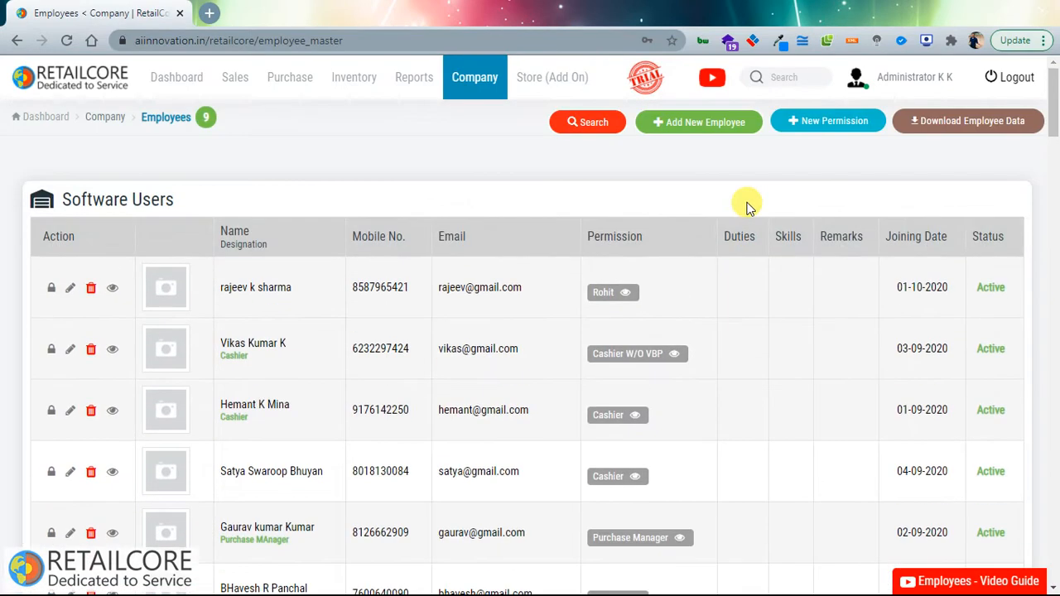
left_click(807, 121)
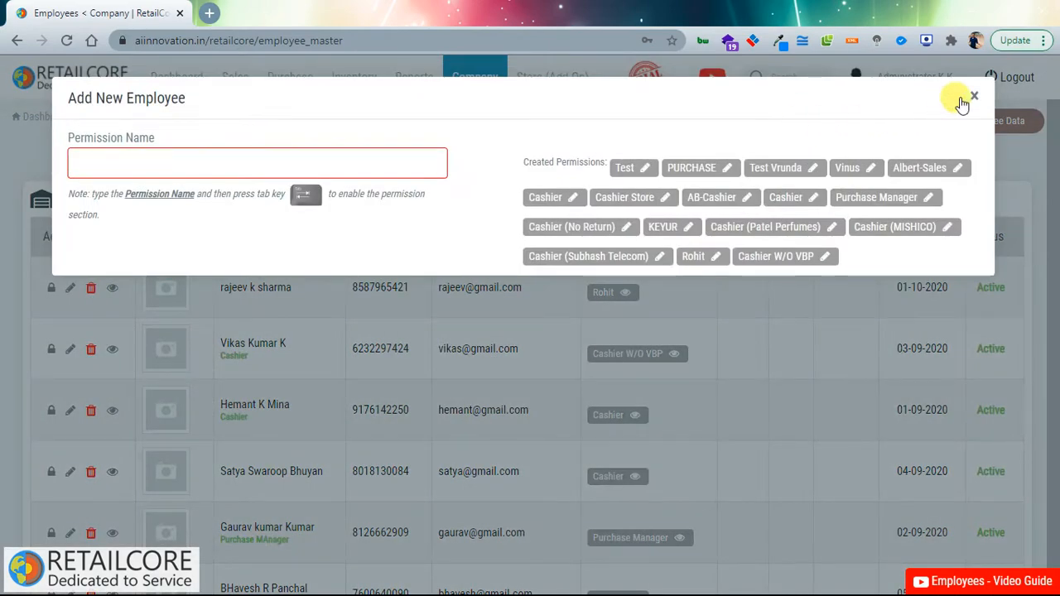
left_click(971, 95)
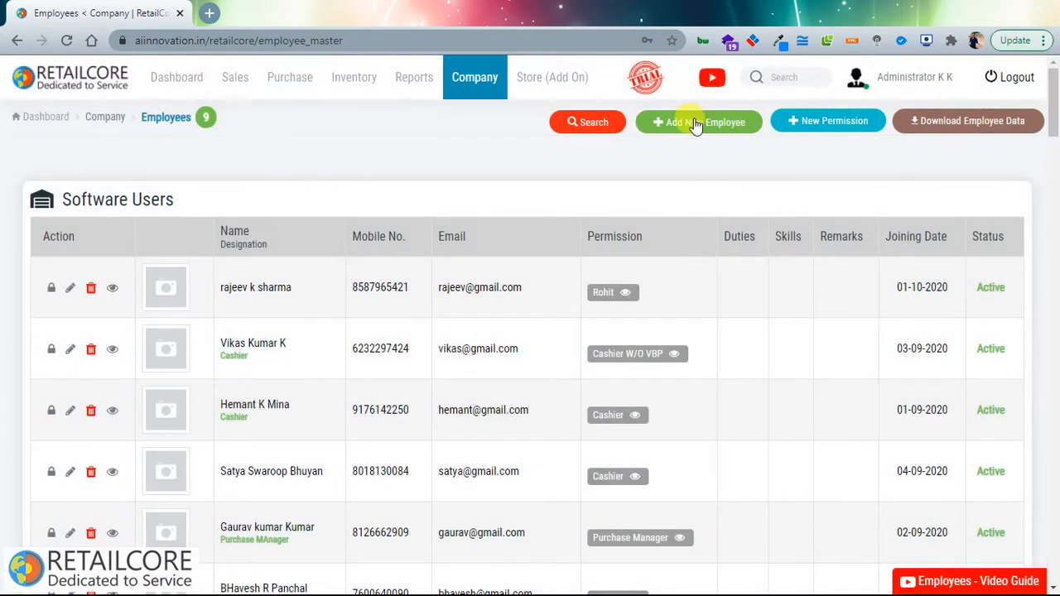
Step: In Add New Employee, pick a store for permissions, then close the form
left_click(693, 122)
scroll(58, 441, "down", 3)
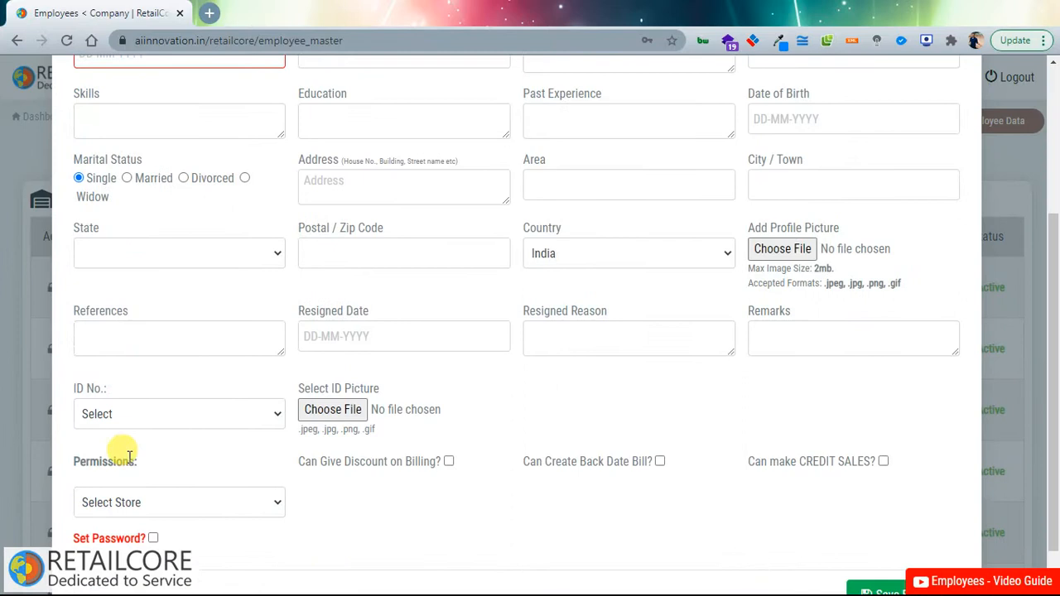
left_click(149, 509)
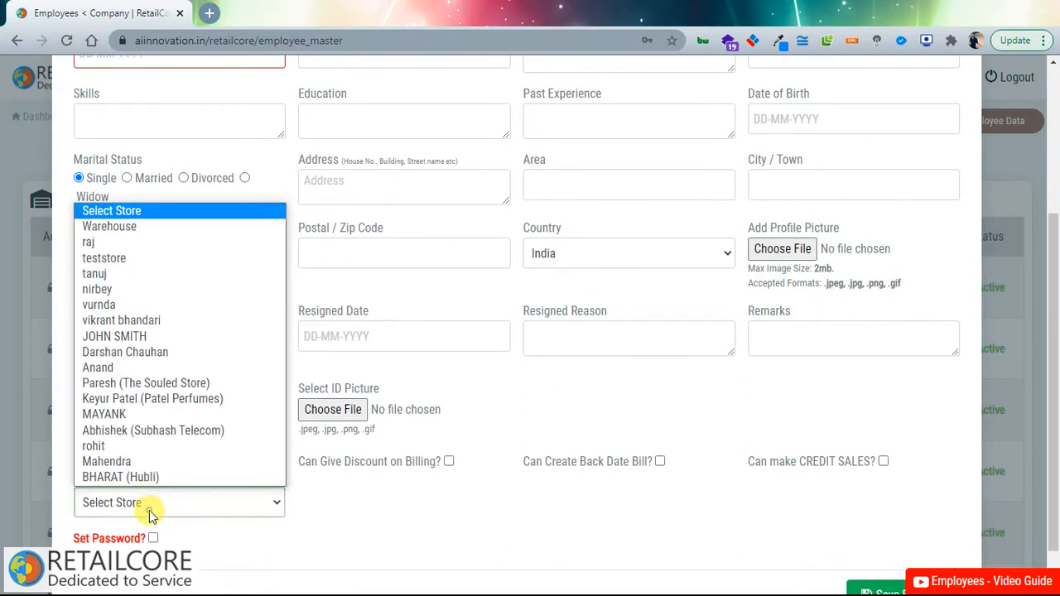
left_click(165, 356)
scroll(519, 478, "up", 3)
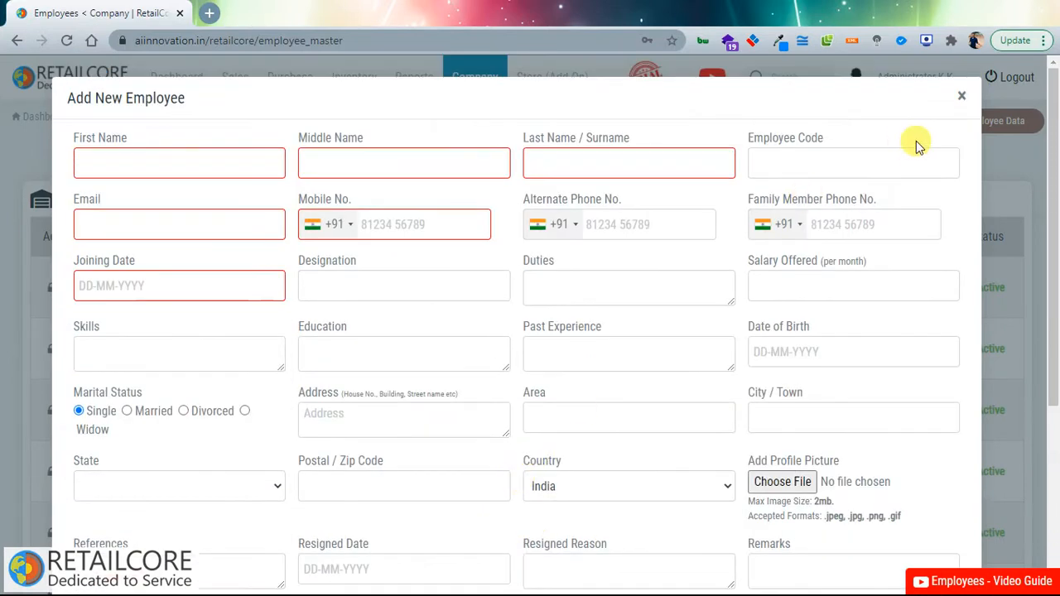
left_click(961, 99)
Step: Show the employee search filters and check the store filter list
left_click(588, 122)
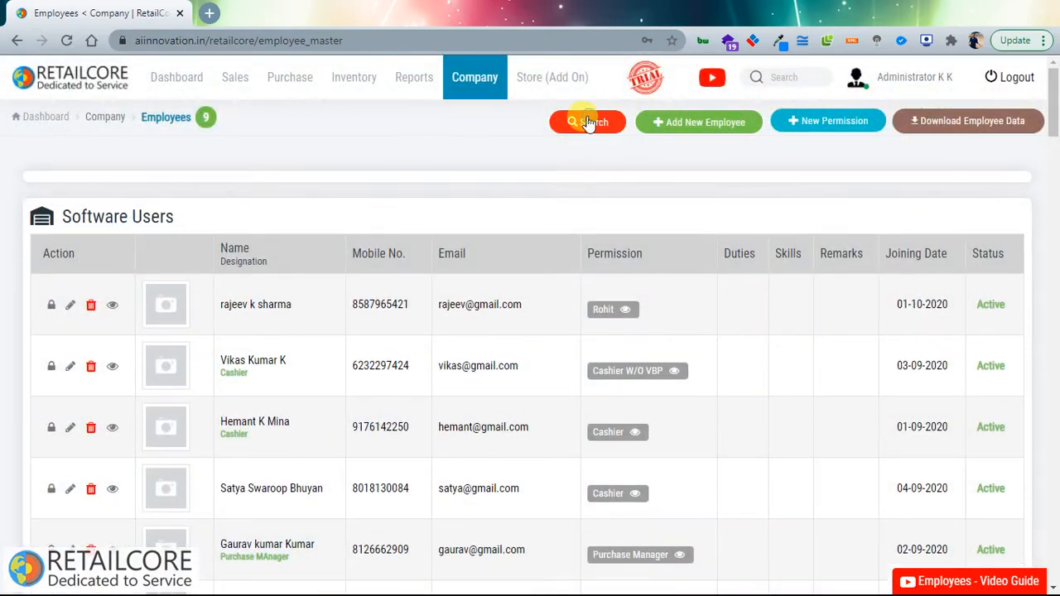
left_click(139, 208)
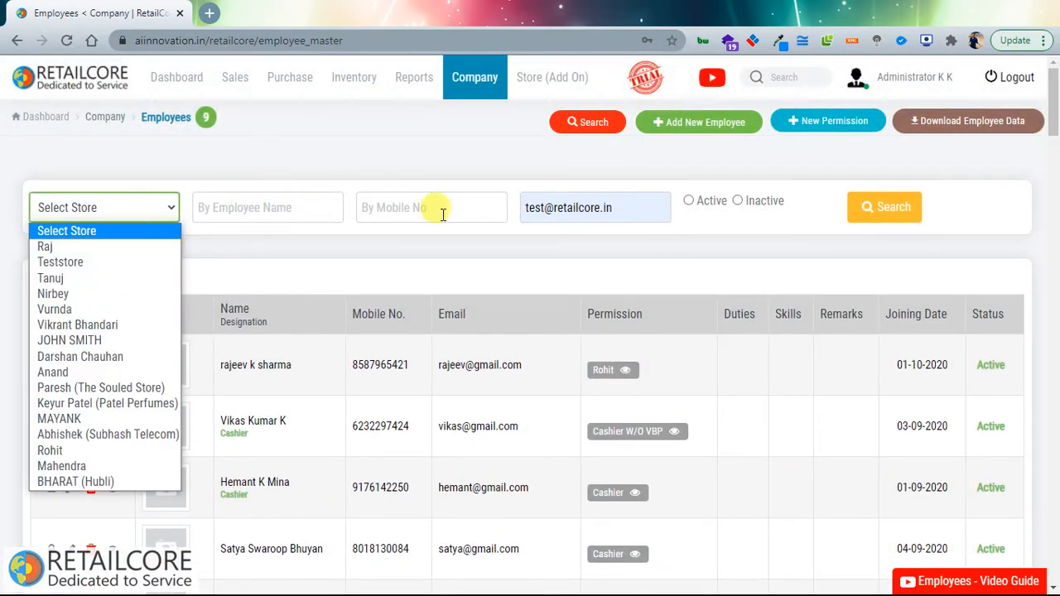
left_click(962, 139)
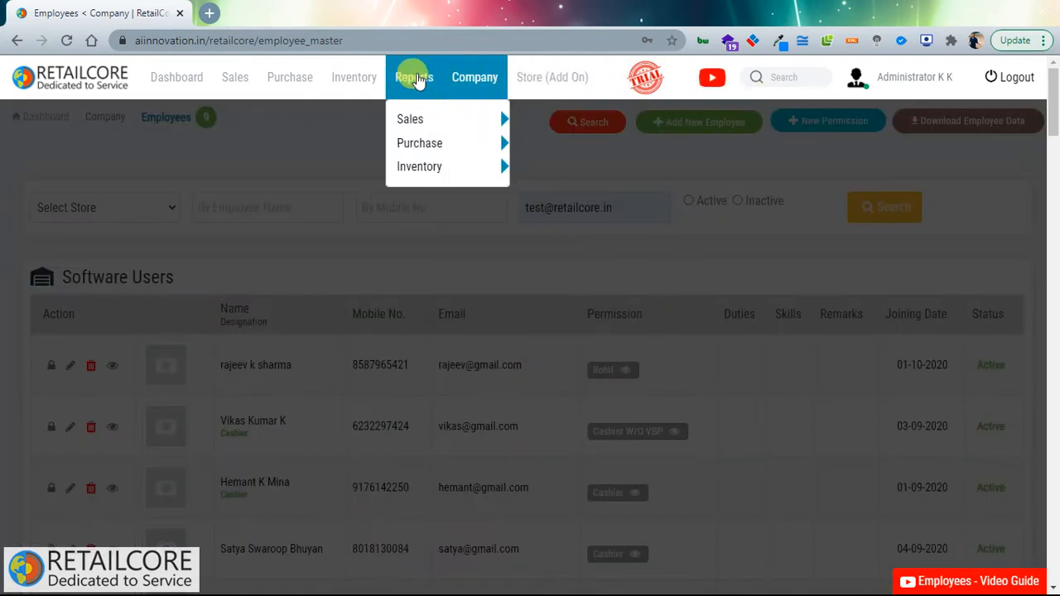
Step: Open Products Profile, sort by system barcode and product name, then start a new product
mouse_move(386, 77)
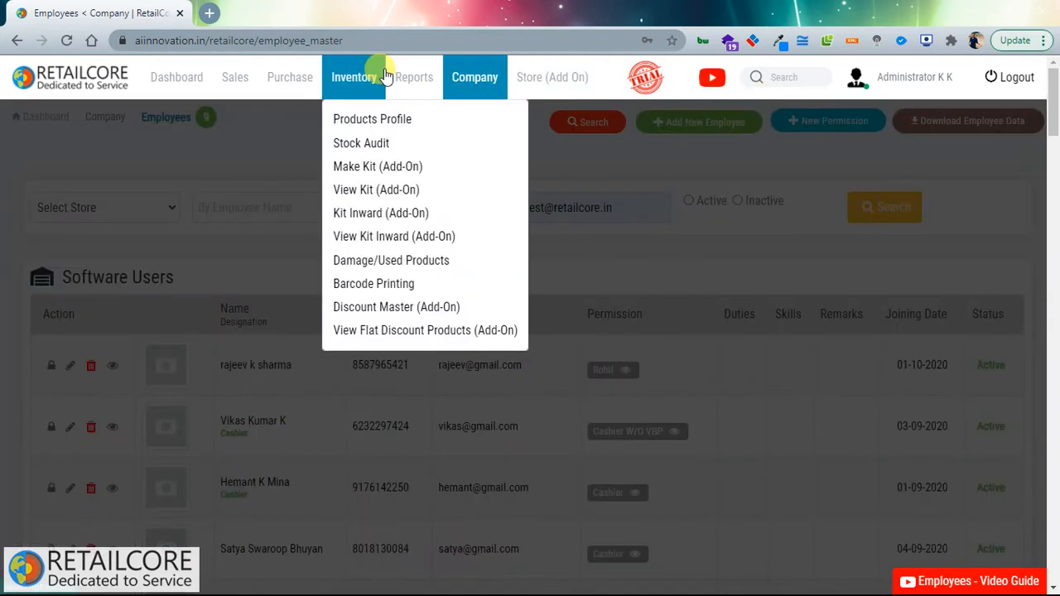
left_click(349, 122)
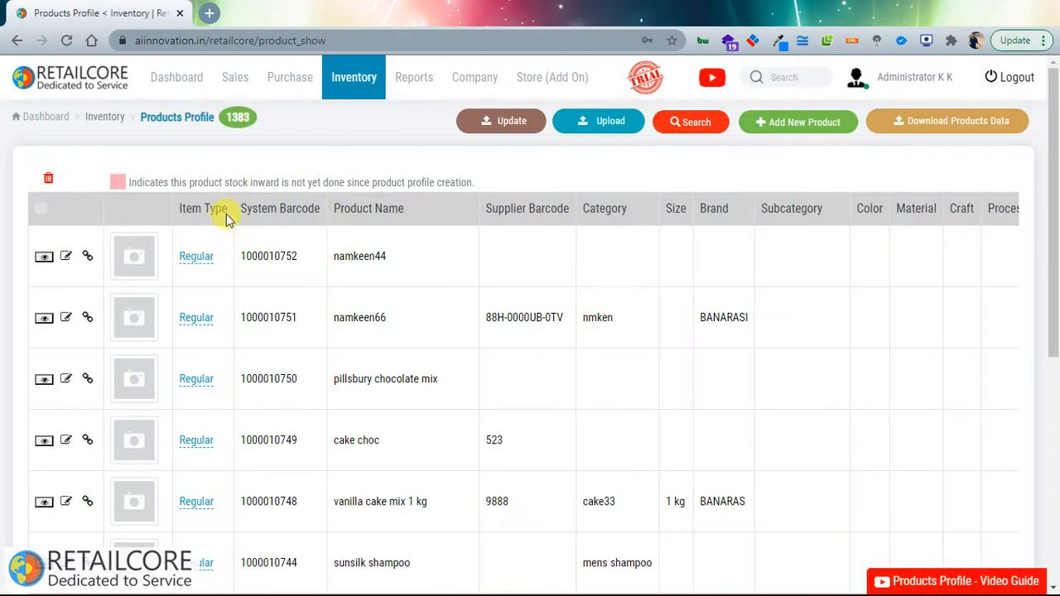
left_click(279, 210)
left_click(357, 209)
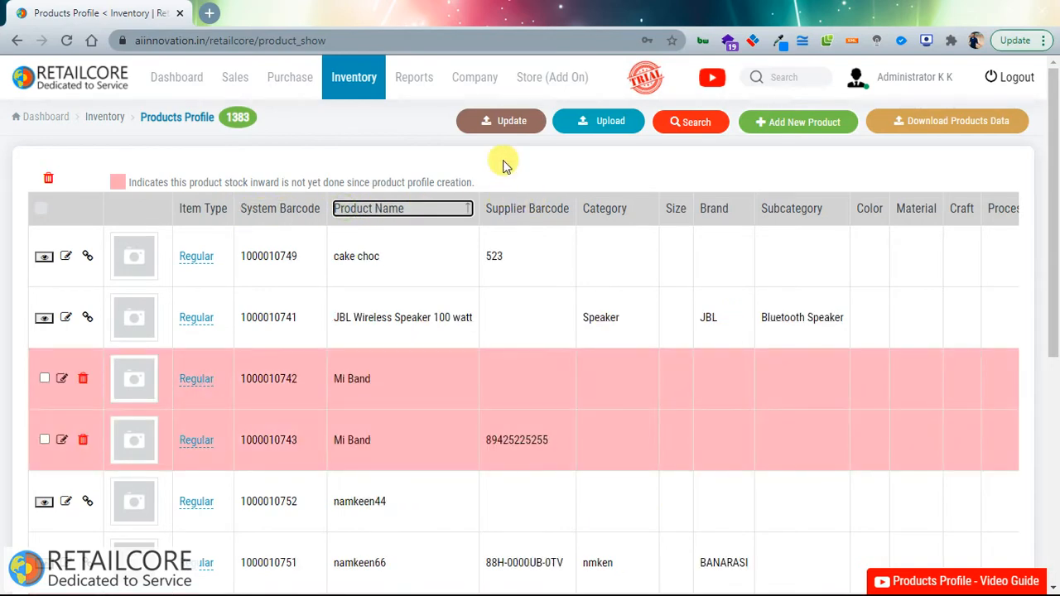
left_click(263, 207)
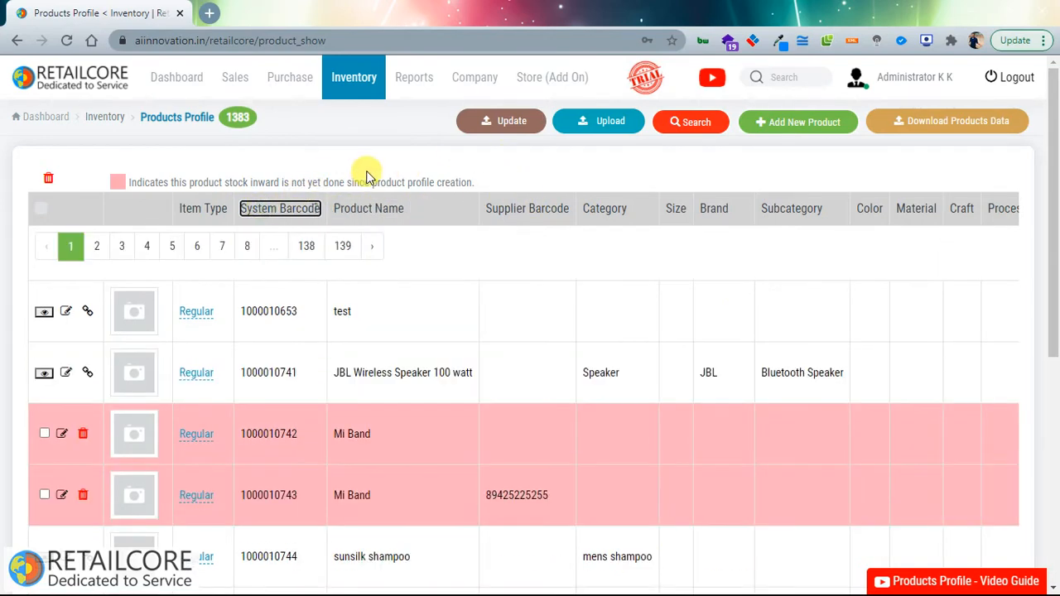
left_click(358, 209)
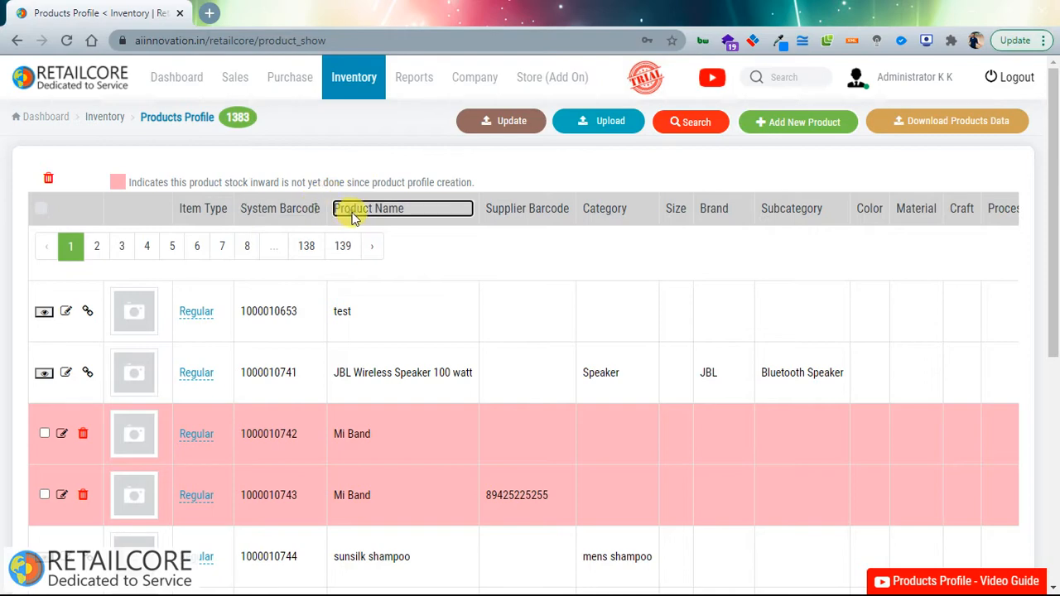
left_click(763, 123)
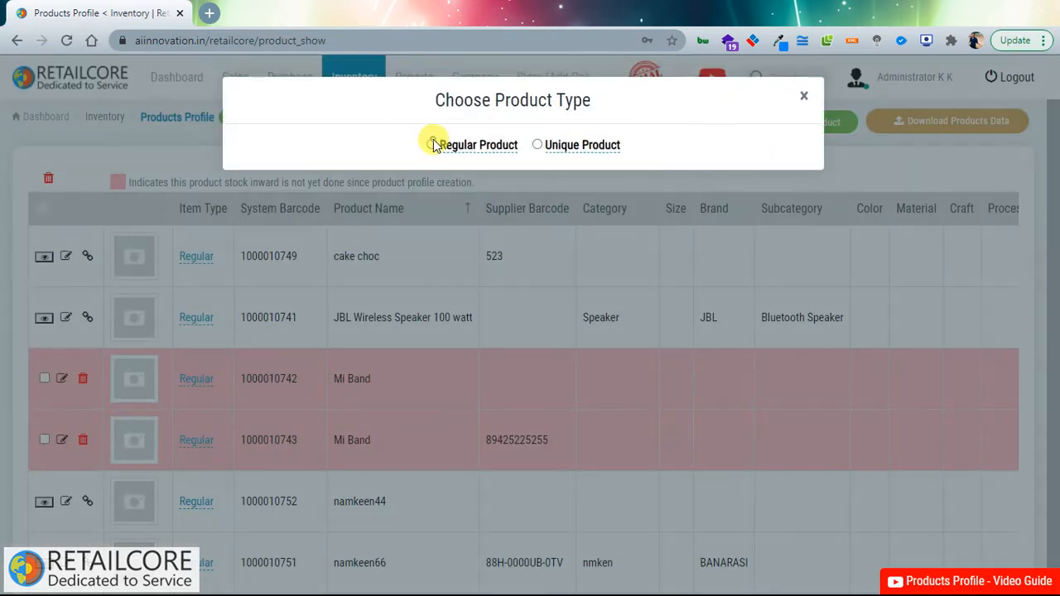
Step: Choose Regular Product as the product type to get a blank product form
left_click(433, 145)
left_click(762, 122)
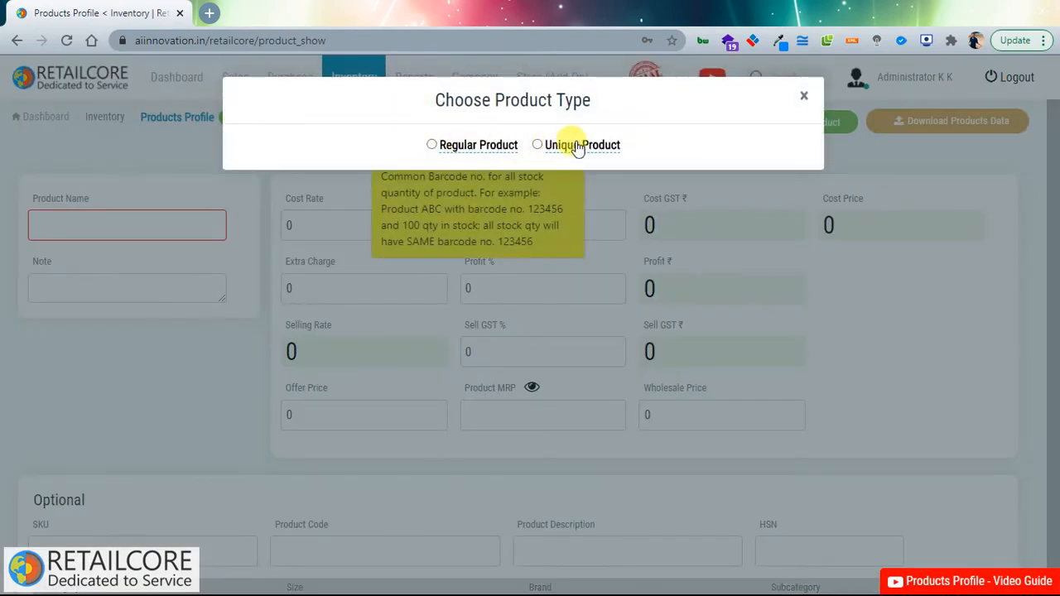
mouse_move(566, 147)
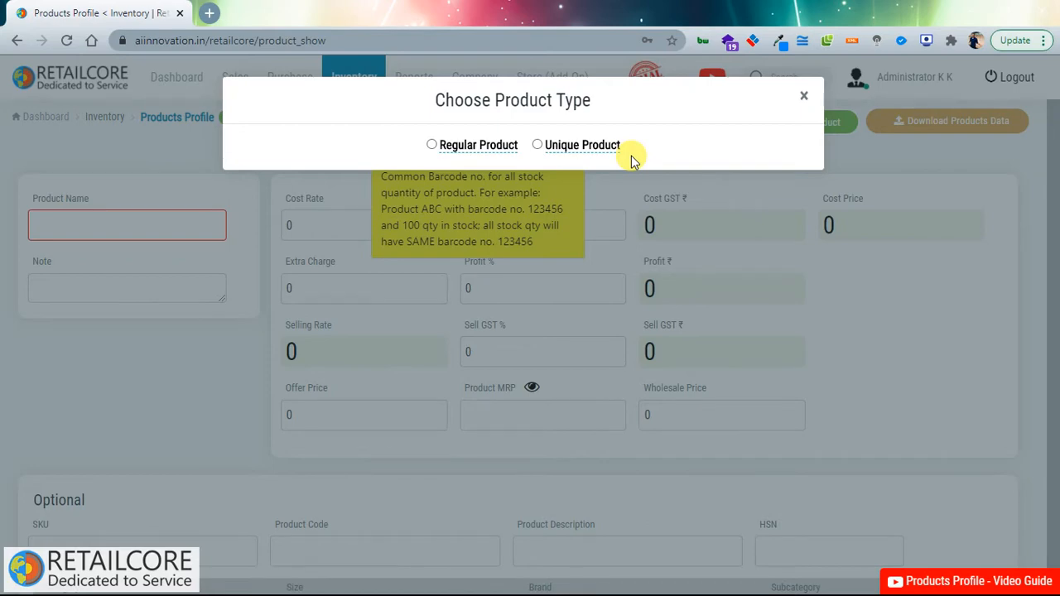
left_click(432, 146)
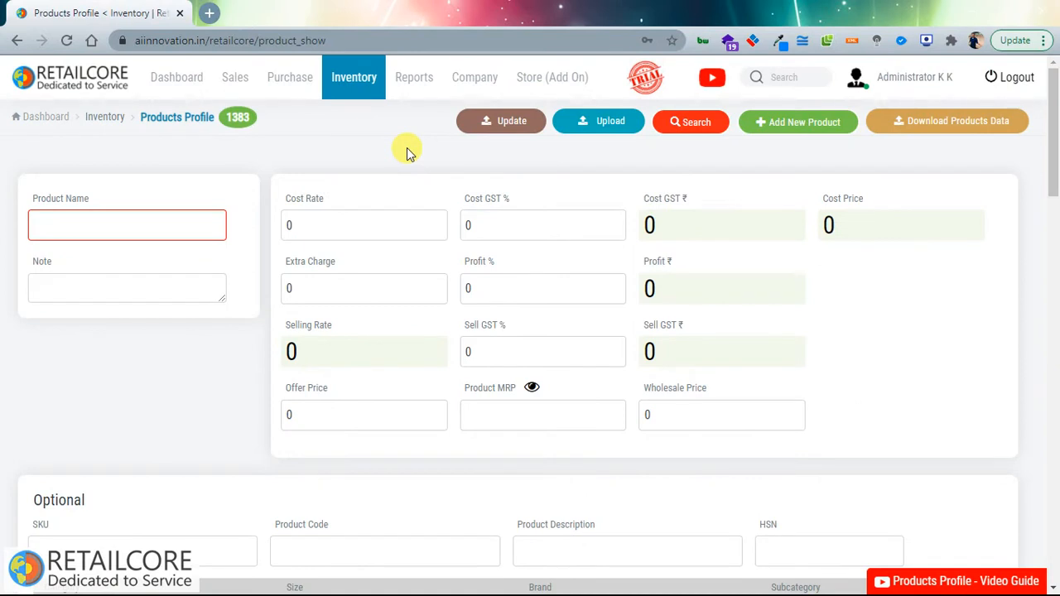
Step: Look over the new product form's name, cost, pricing and optional fields
left_click(71, 222)
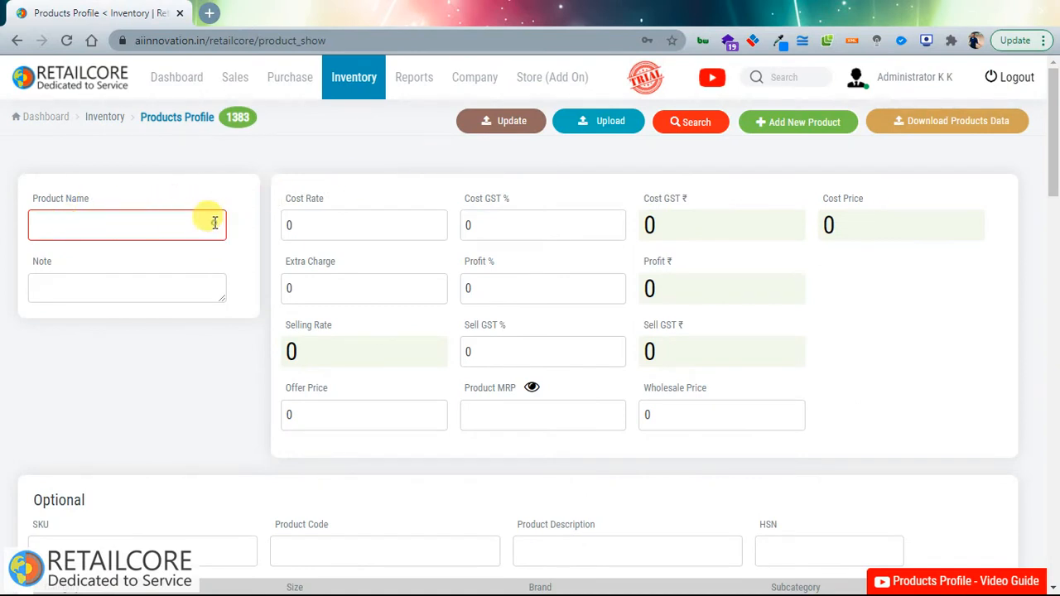
left_click_drag(290, 199, 835, 325)
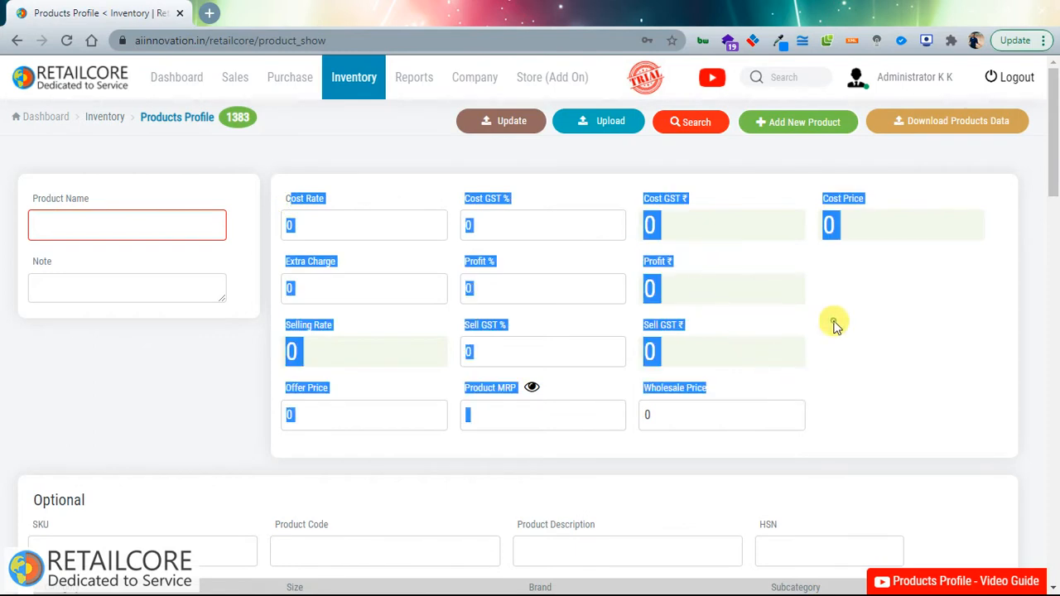
left_click(357, 224)
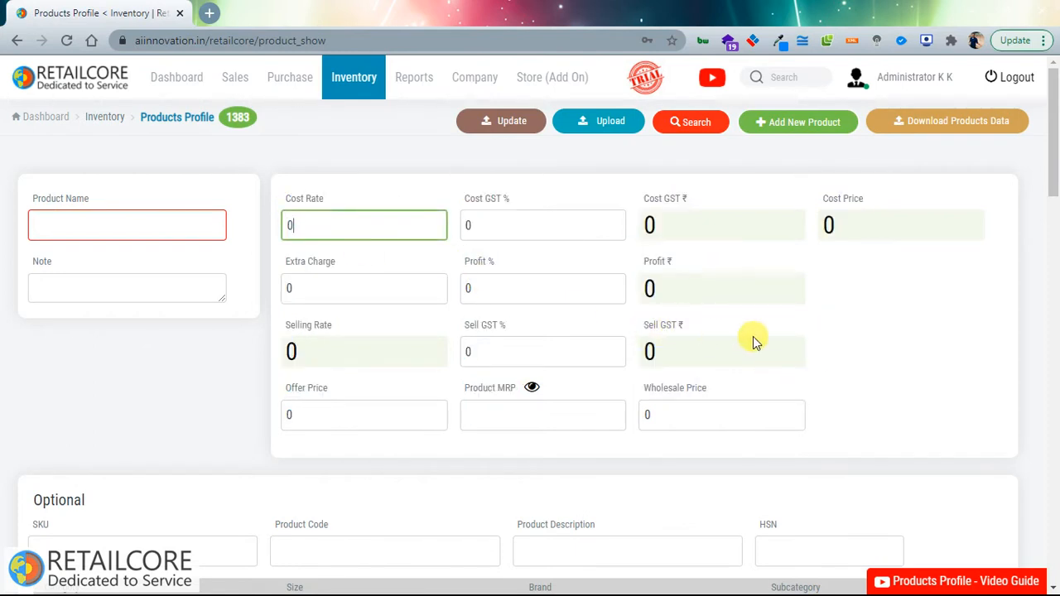
scroll(378, 194, "down", 1)
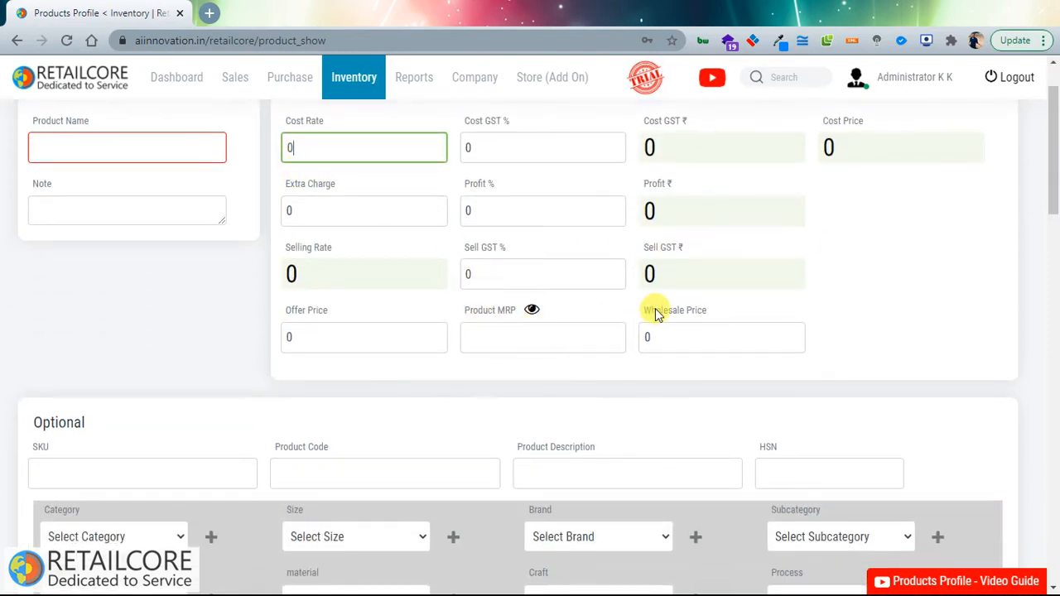
scroll(773, 305, "down", 2)
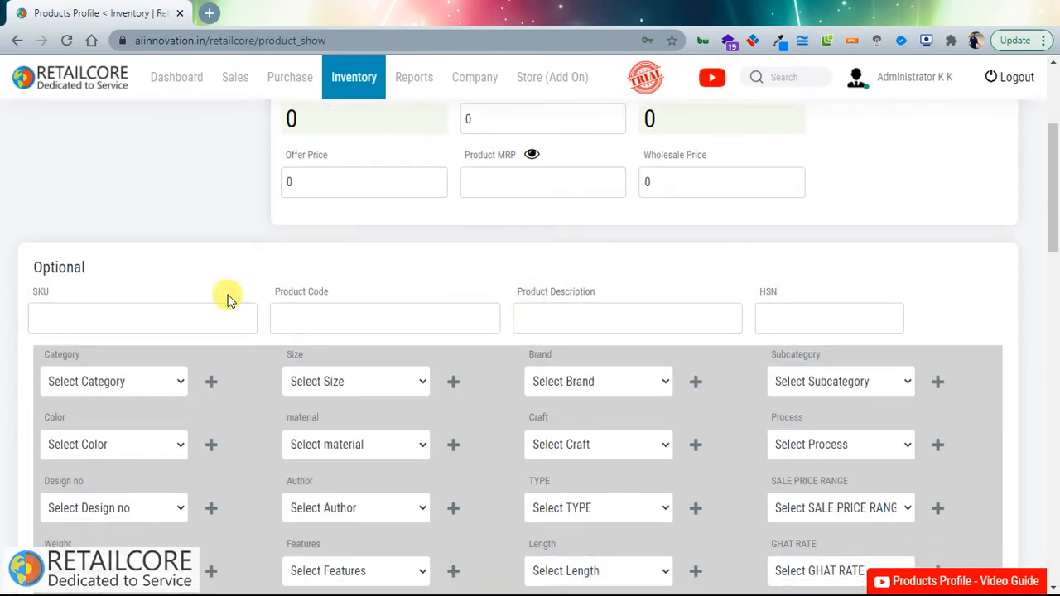
left_click_drag(43, 287, 54, 288)
left_click_drag(275, 292, 330, 291)
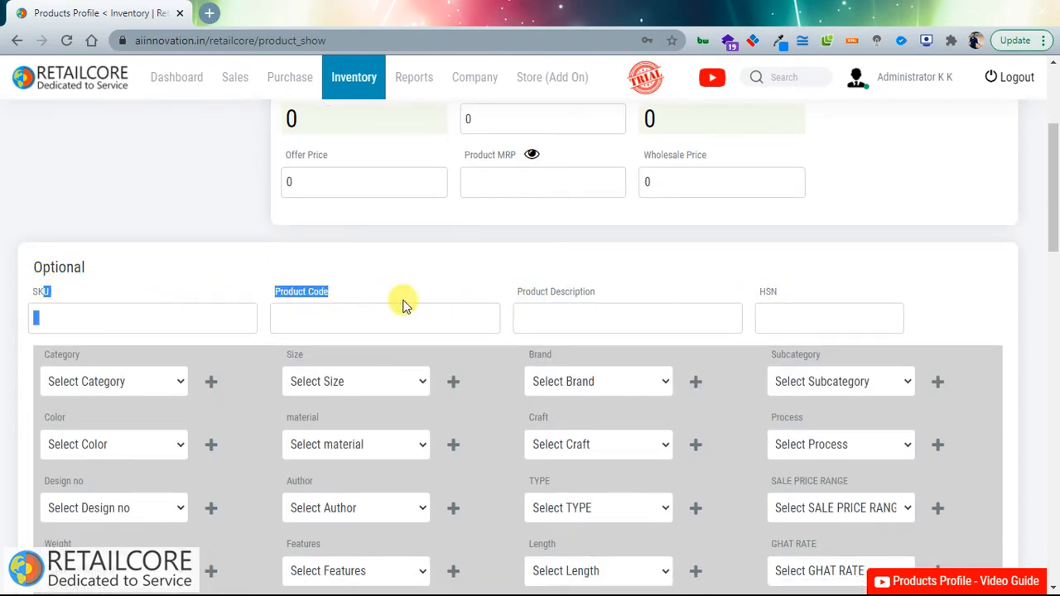
left_click_drag(523, 292, 594, 291)
left_click(781, 304)
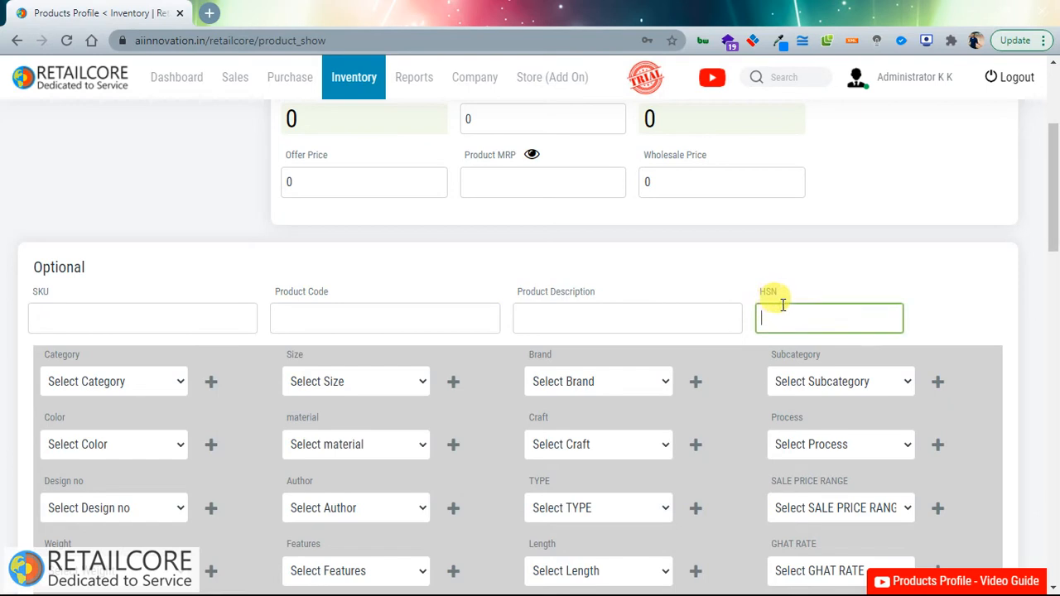
scroll(558, 309, "down", 2)
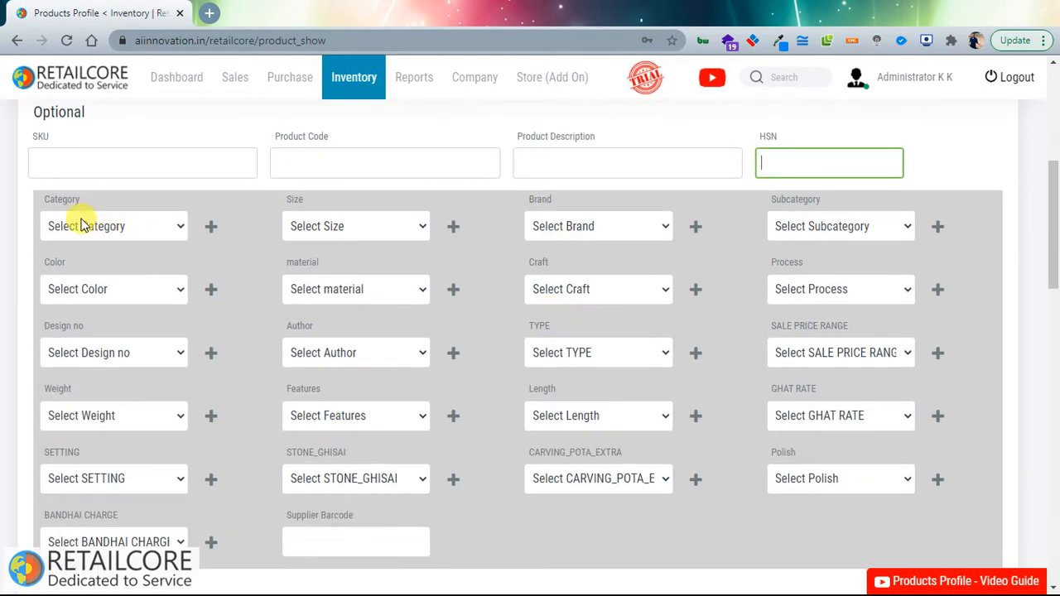
Step: Set Category to BISCUITS, material to Cotton and Color to Black
left_click(83, 224)
left_click(124, 329)
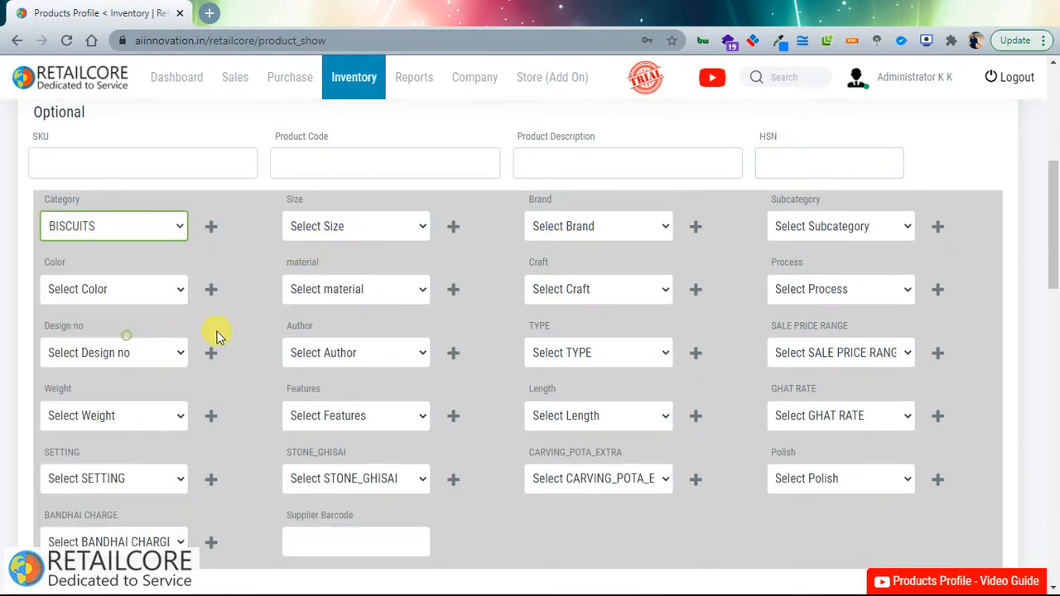
left_click(348, 290)
left_click(362, 390)
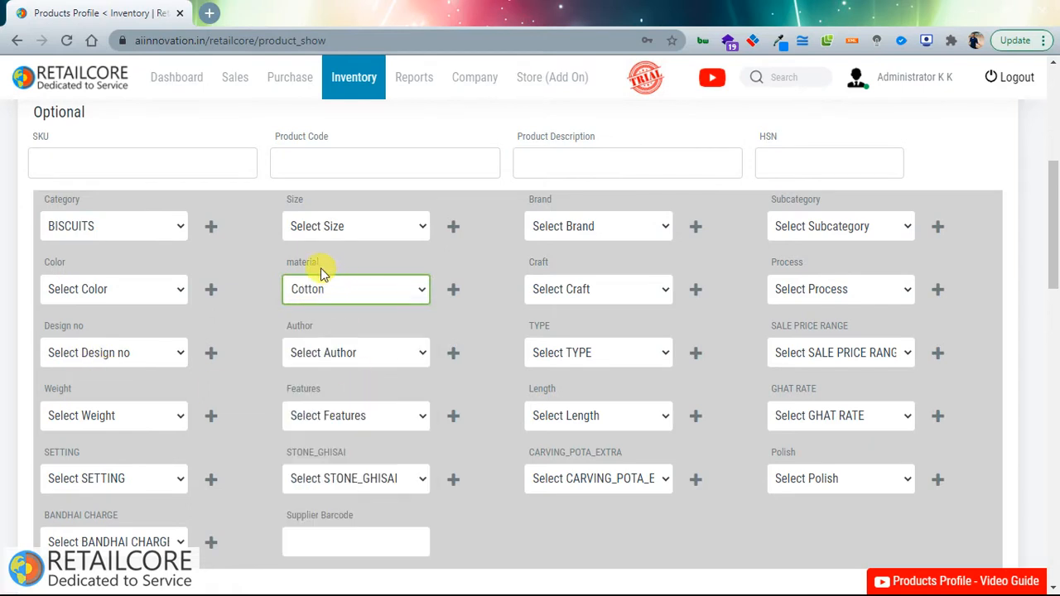
left_click_drag(284, 262, 401, 262)
left_click_drag(529, 262, 694, 262)
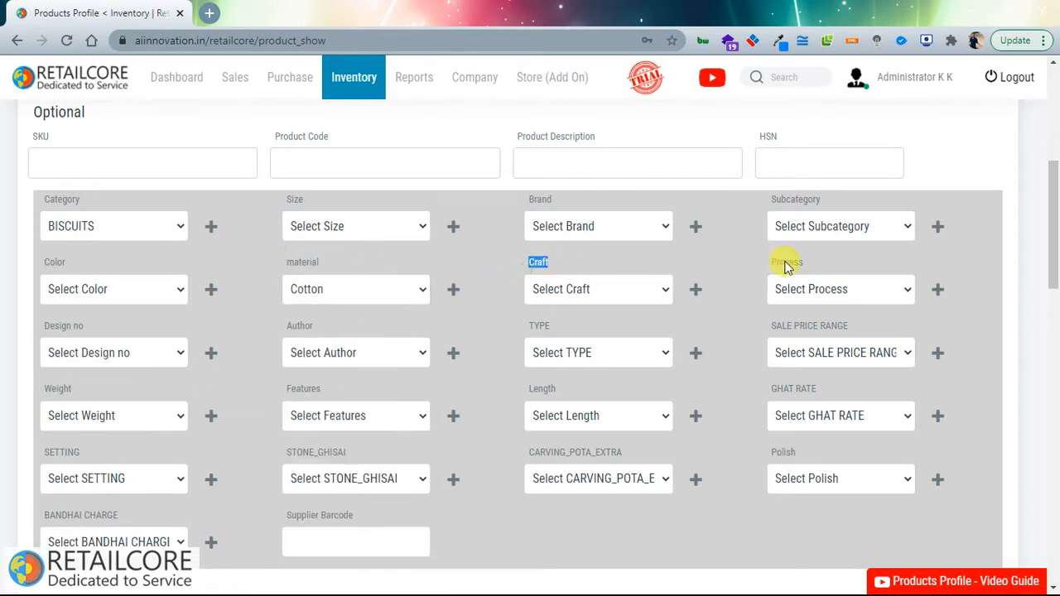
left_click_drag(785, 262, 798, 262)
left_click_drag(787, 200, 799, 199)
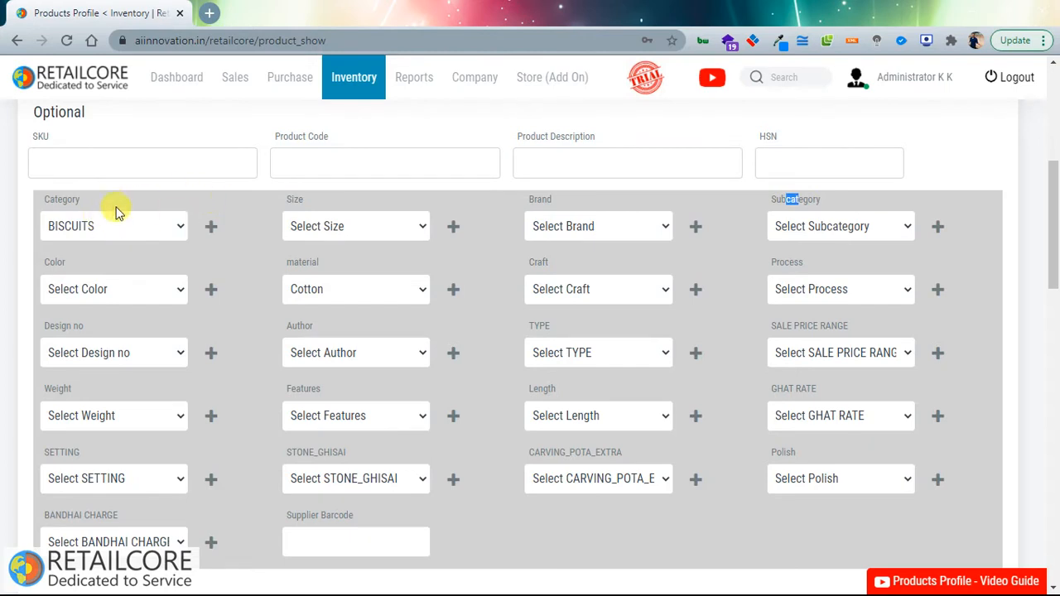
left_click(130, 289)
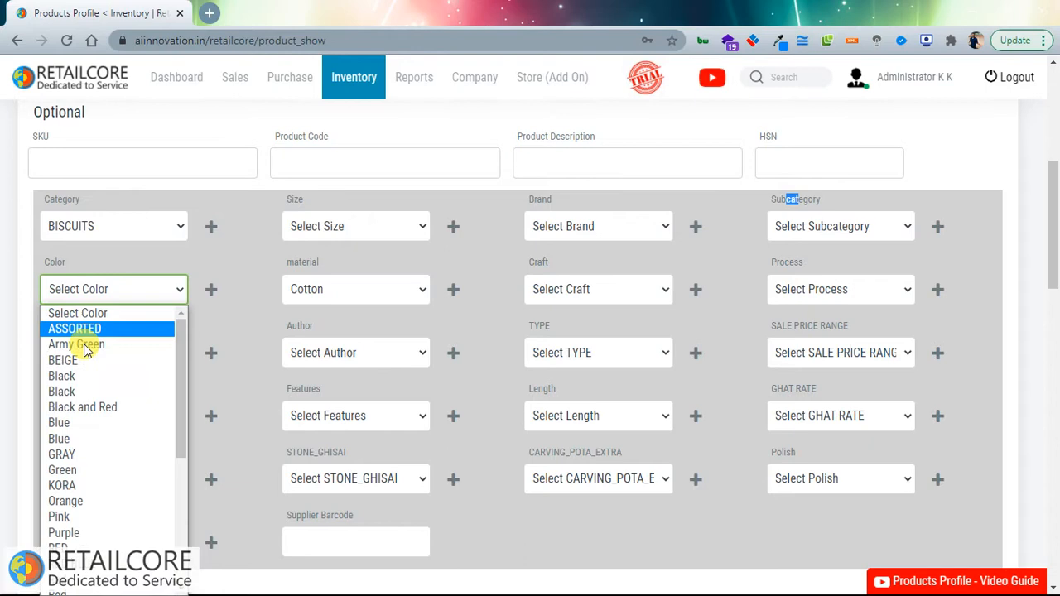
left_click(83, 391)
scroll(286, 399, "down", 2)
scroll(283, 400, "up", 1)
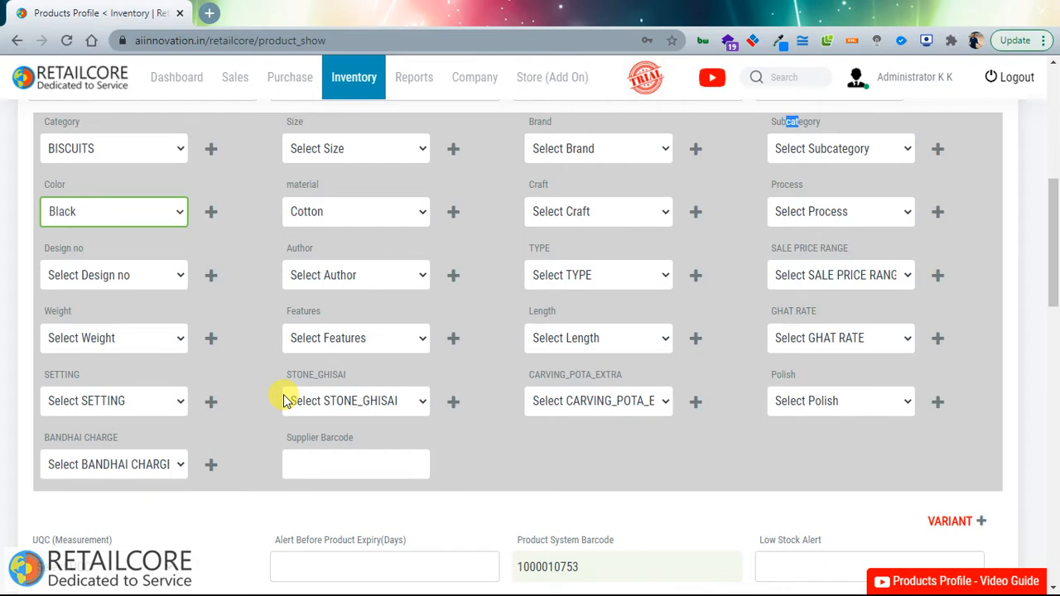
Step: Choose KGS as the product's UQC measurement unit
scroll(248, 472, "down", 1)
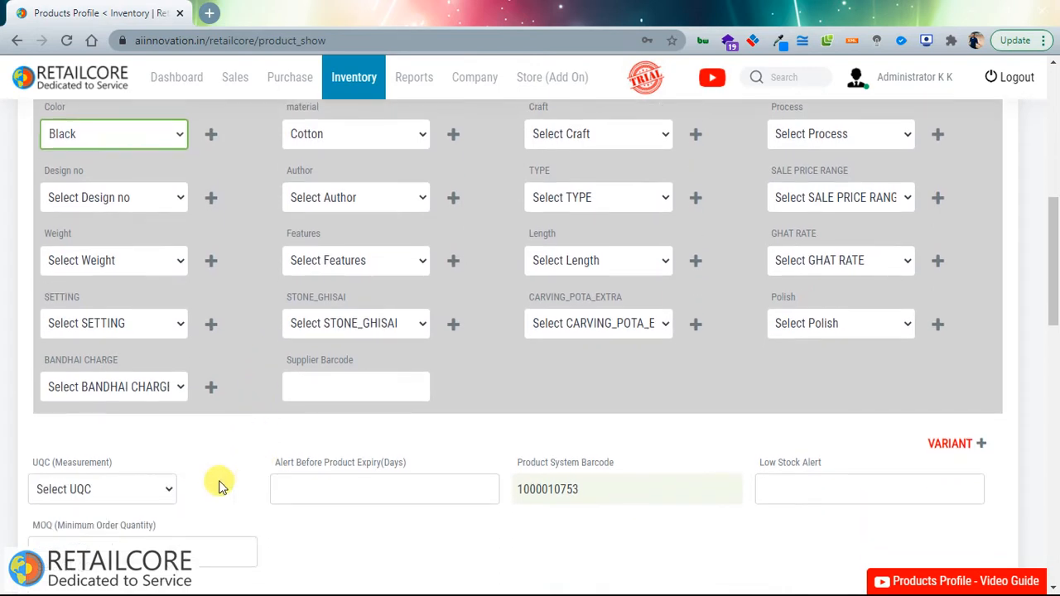
left_click(150, 494)
scroll(153, 466, "down", 1)
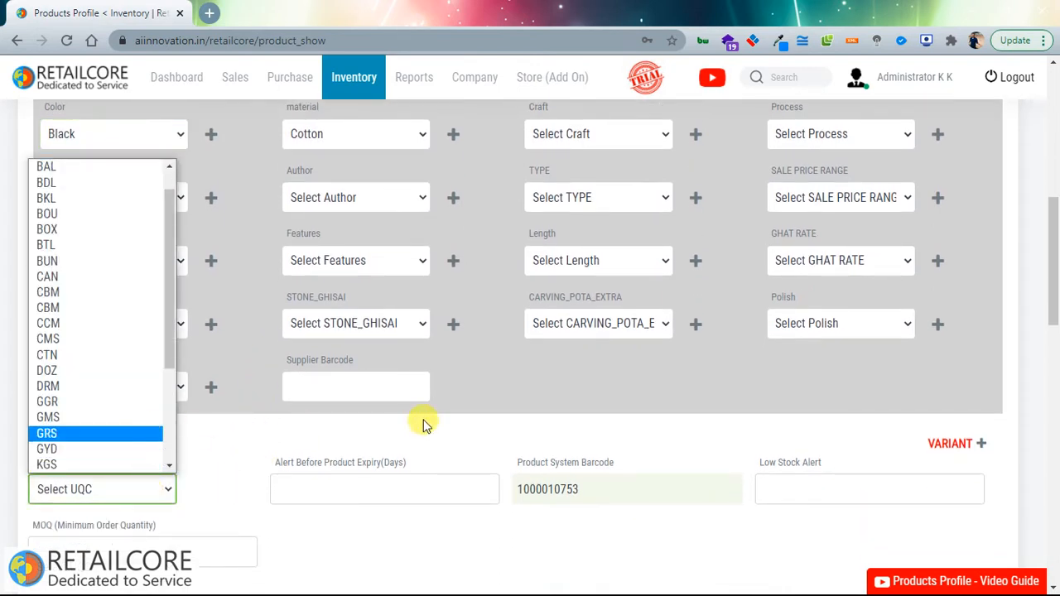
key("k")
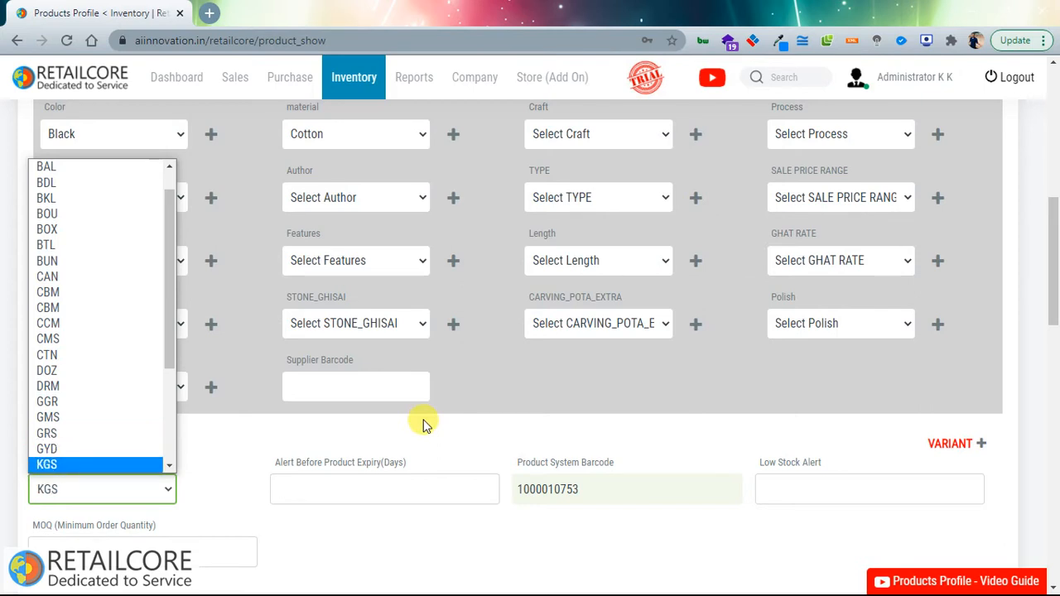
left_click(161, 485)
Step: Enter 60 days in Alert Before Product Expiry and 8 in Low Stock Alert
left_click(332, 481)
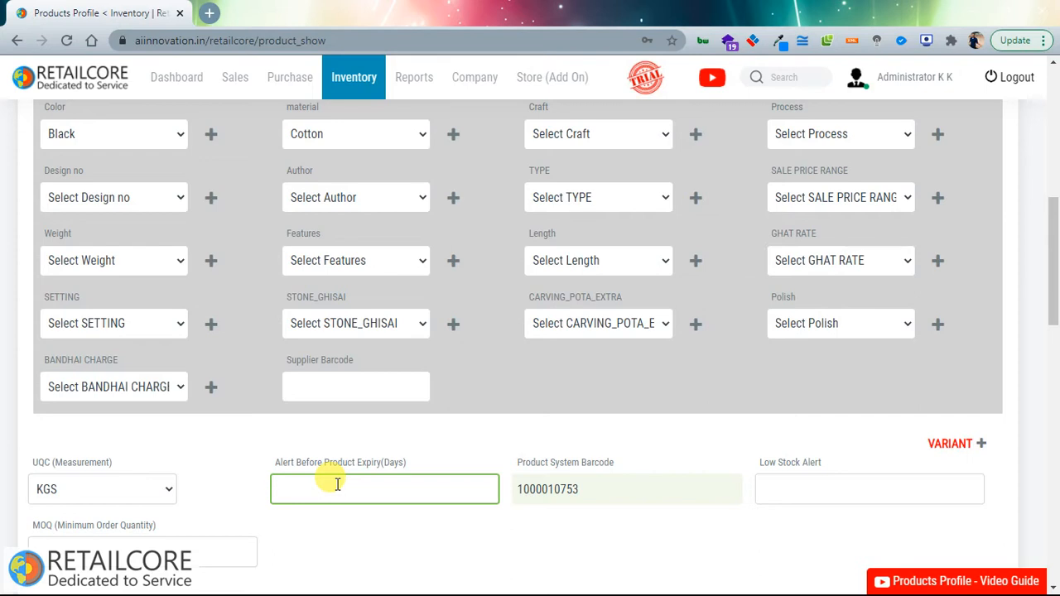
type("60")
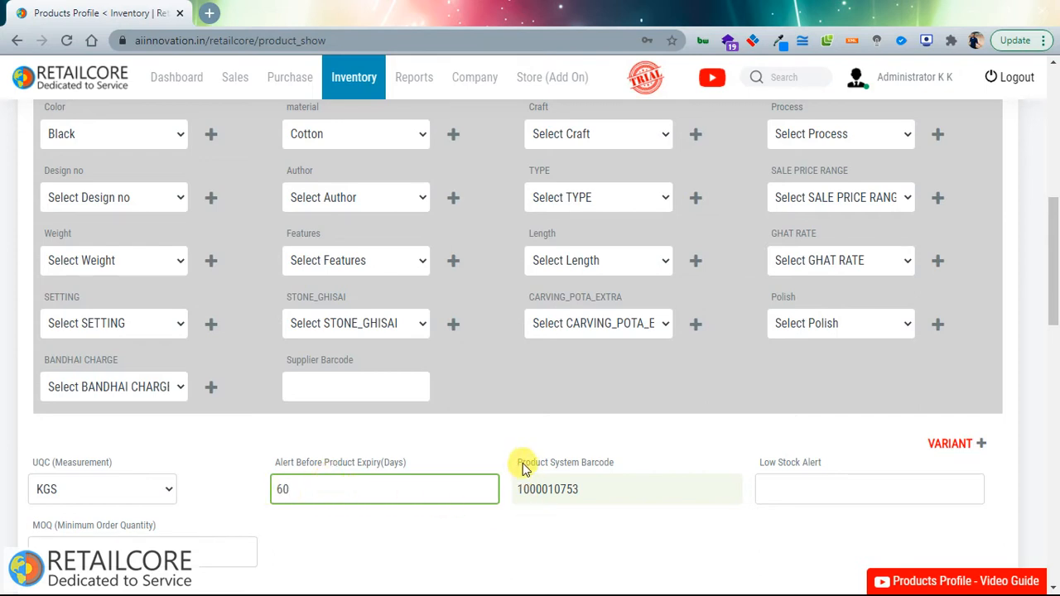
left_click_drag(521, 469, 590, 463)
left_click(539, 489)
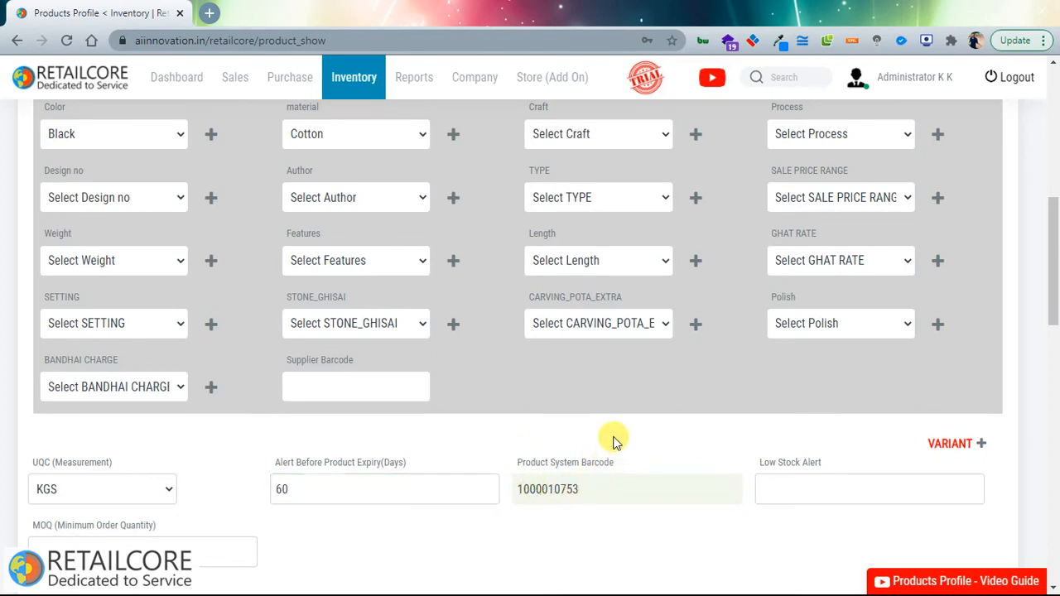
left_click(799, 492)
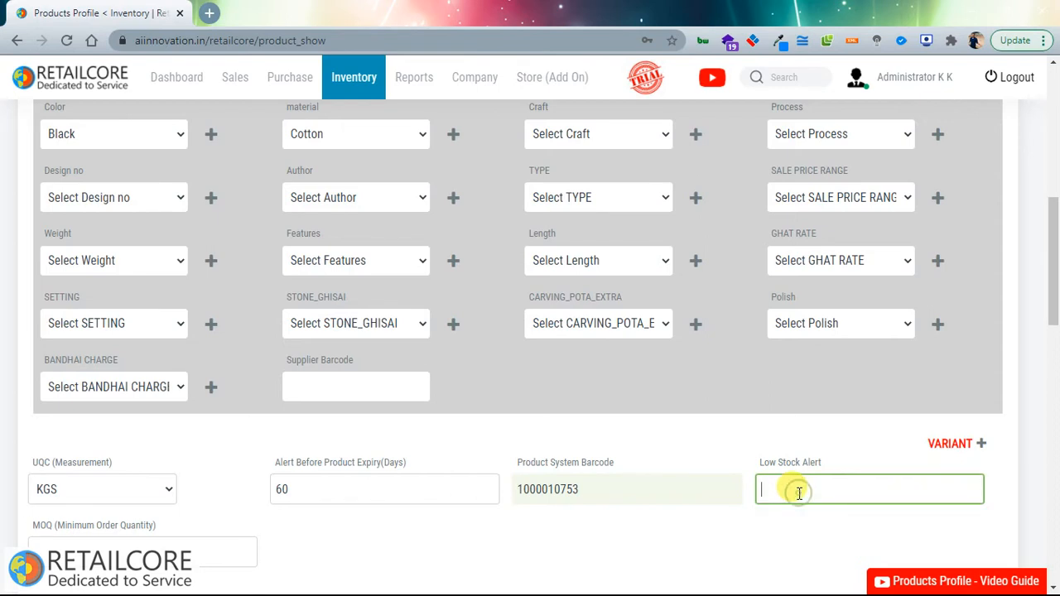
type("8")
Step: Add a second product image row to the new product form
scroll(690, 458, "down", 3)
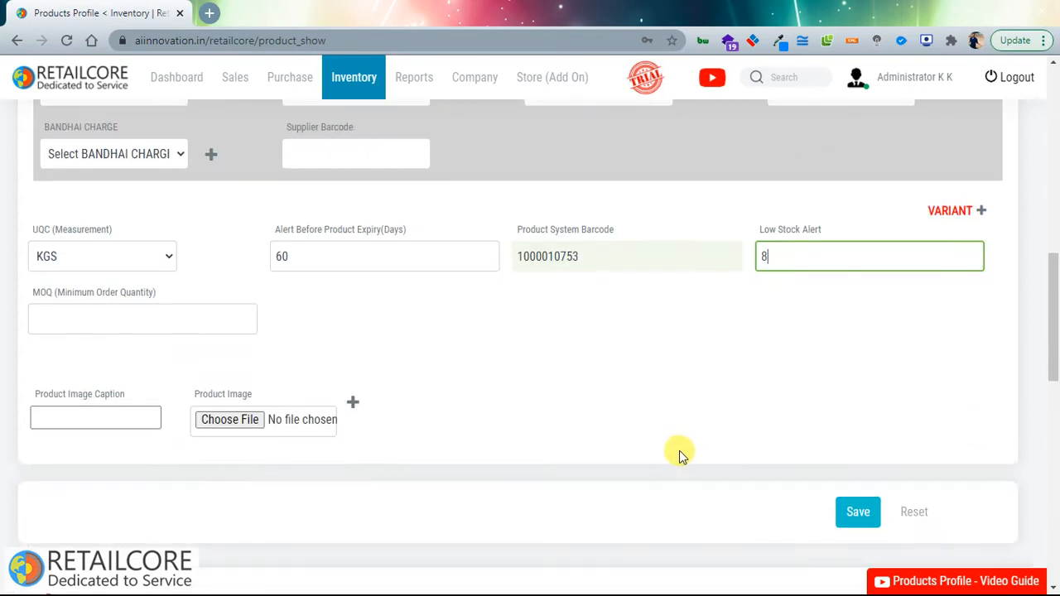
double_click(358, 398)
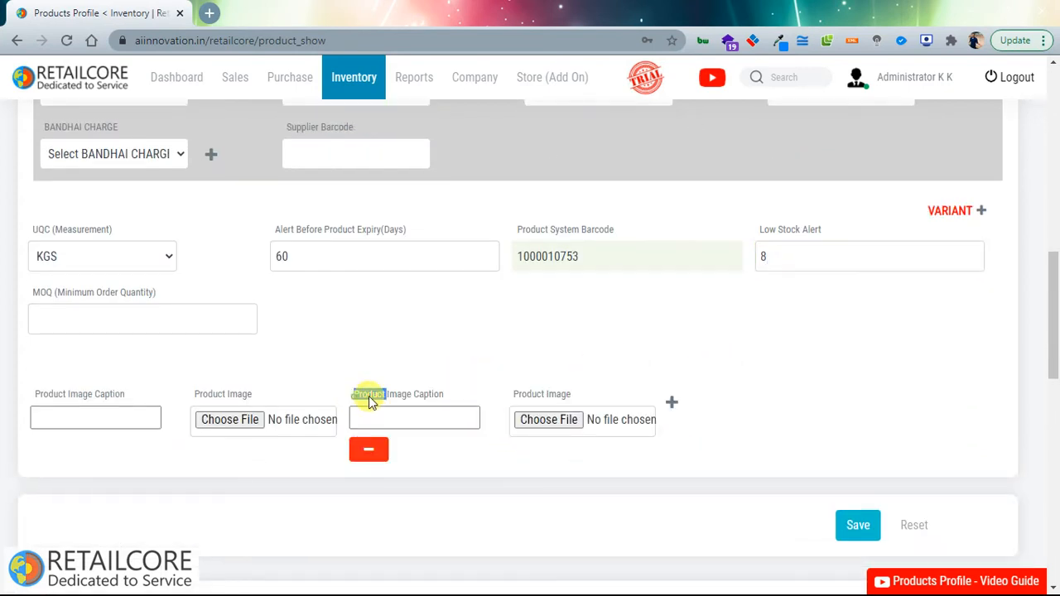
left_click(750, 393)
scroll(706, 395, "down", 3)
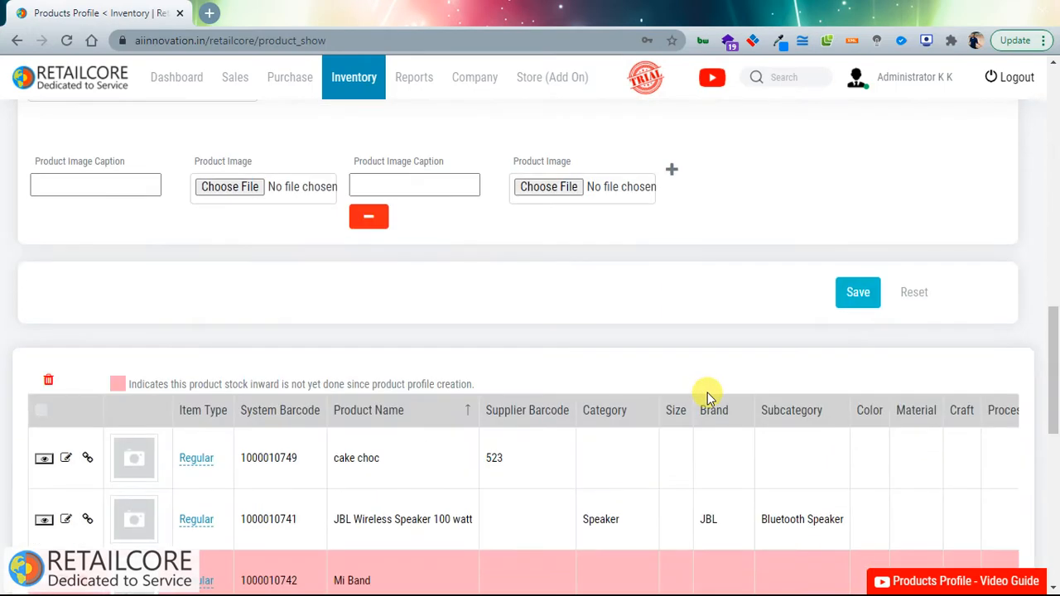
scroll(707, 393, "up", 10)
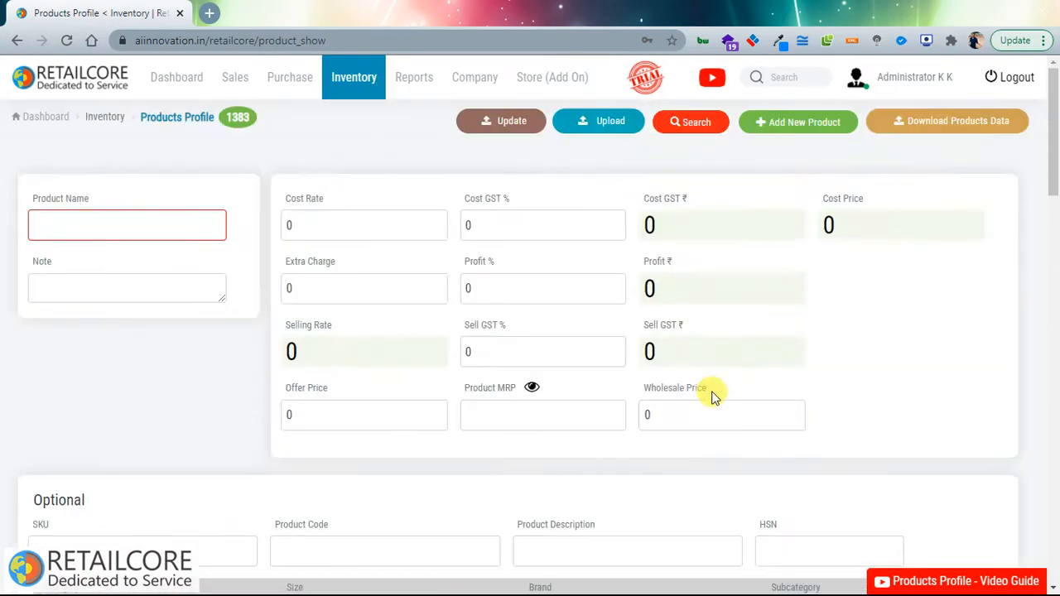
Step: Check the product upload options, then reopen Products Profile from the Inventory menu
left_click(611, 126)
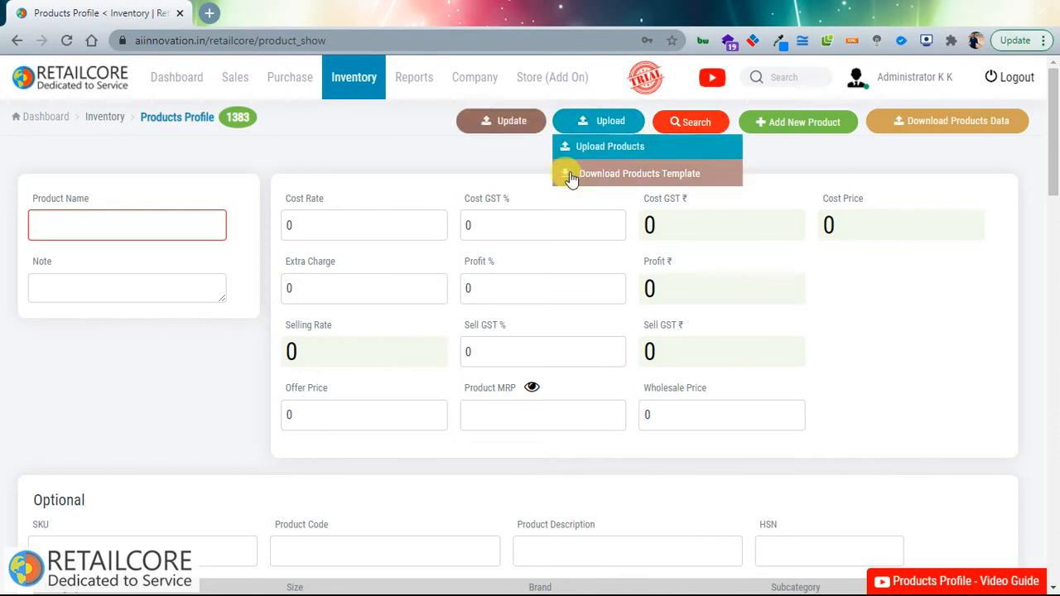
left_click(876, 173)
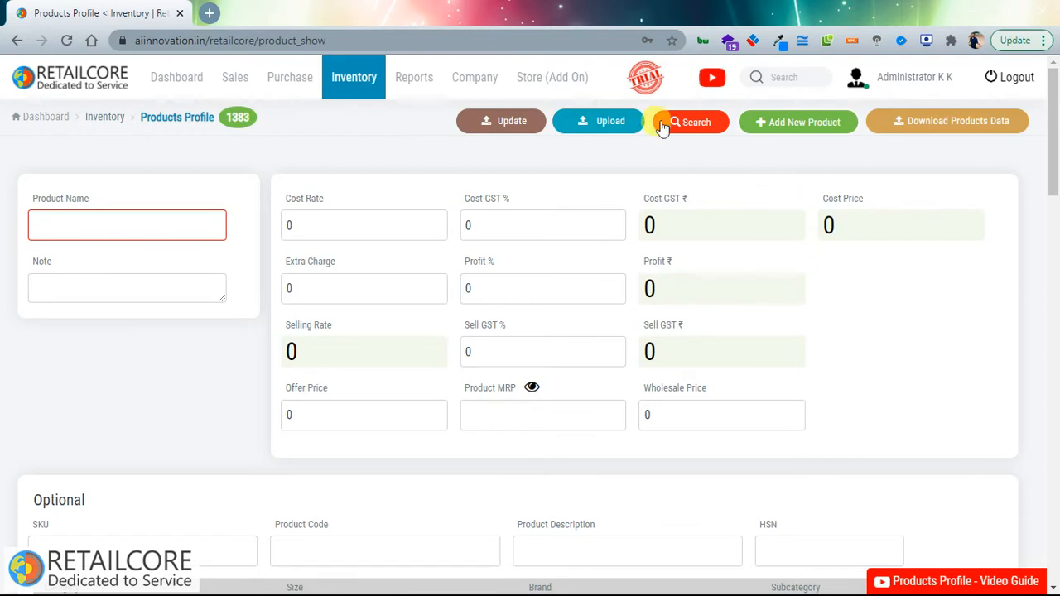
left_click(358, 99)
left_click(349, 123)
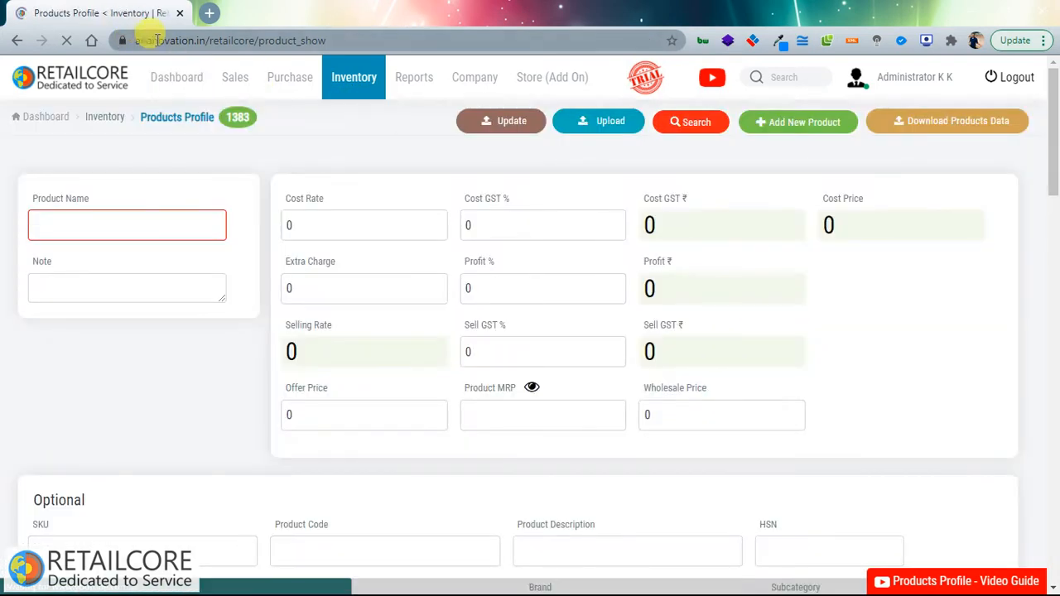
Step: Let the 1383-product list reload, led by namkeen44, then open the Inventory menu
left_click_drag(145, 41, 326, 40)
mouse_move(358, 79)
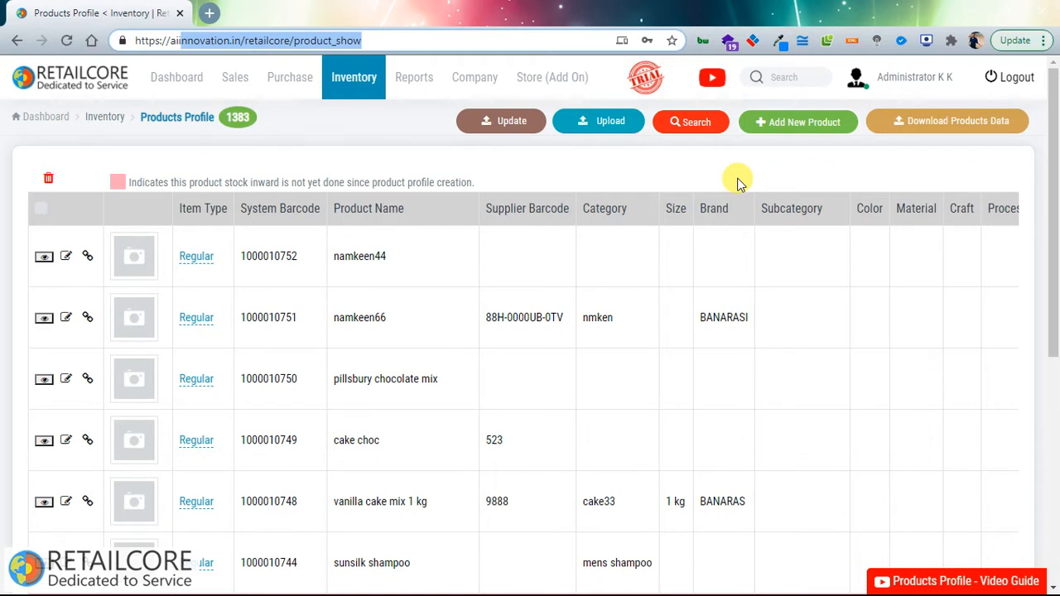
left_click(348, 77)
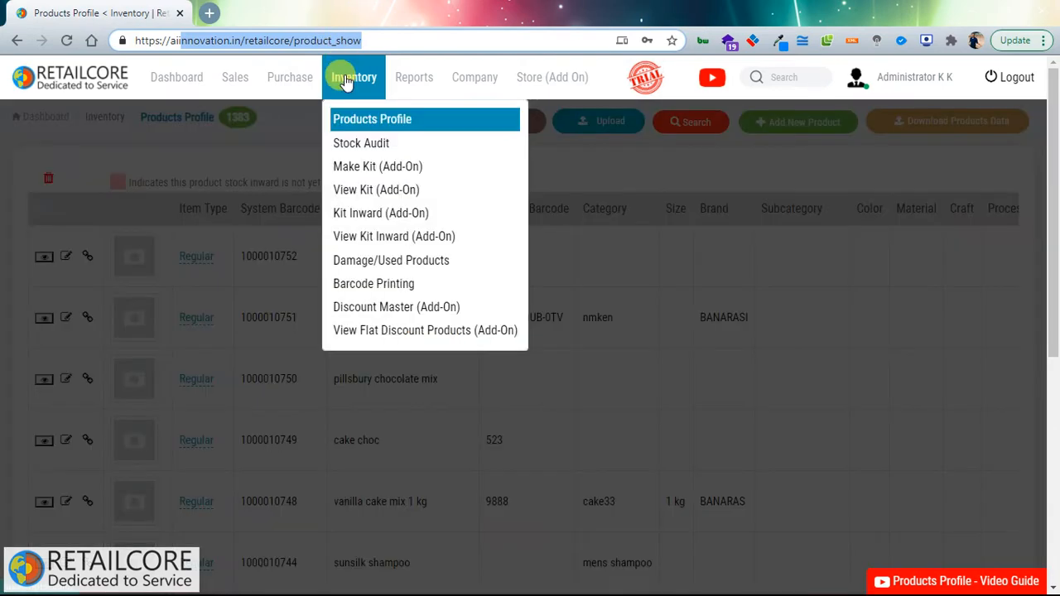
Step: Go to Stock Audit and create a new counting session for test audit
left_click(353, 145)
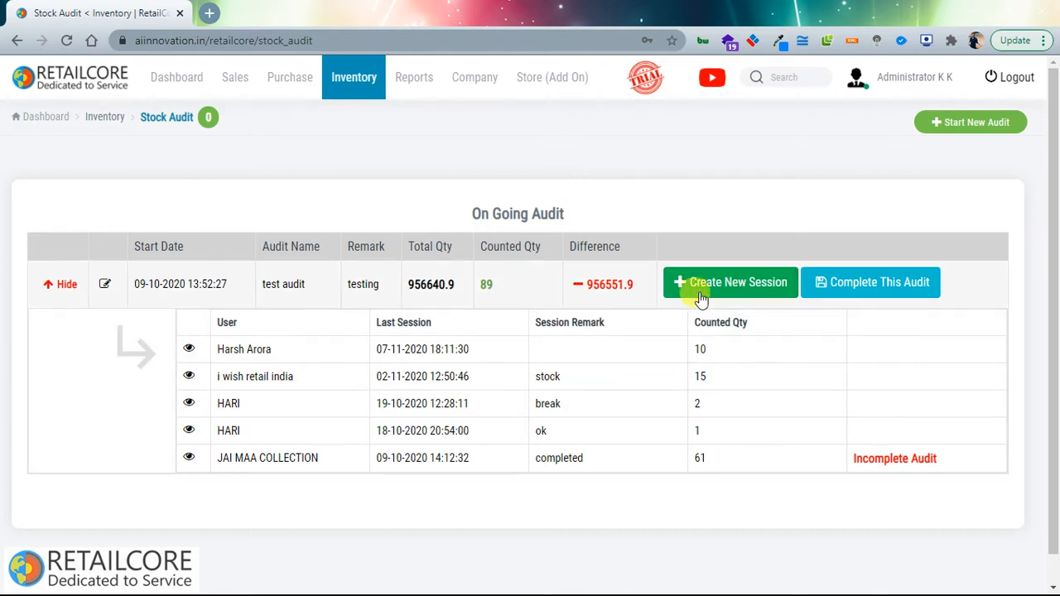
left_click(701, 290)
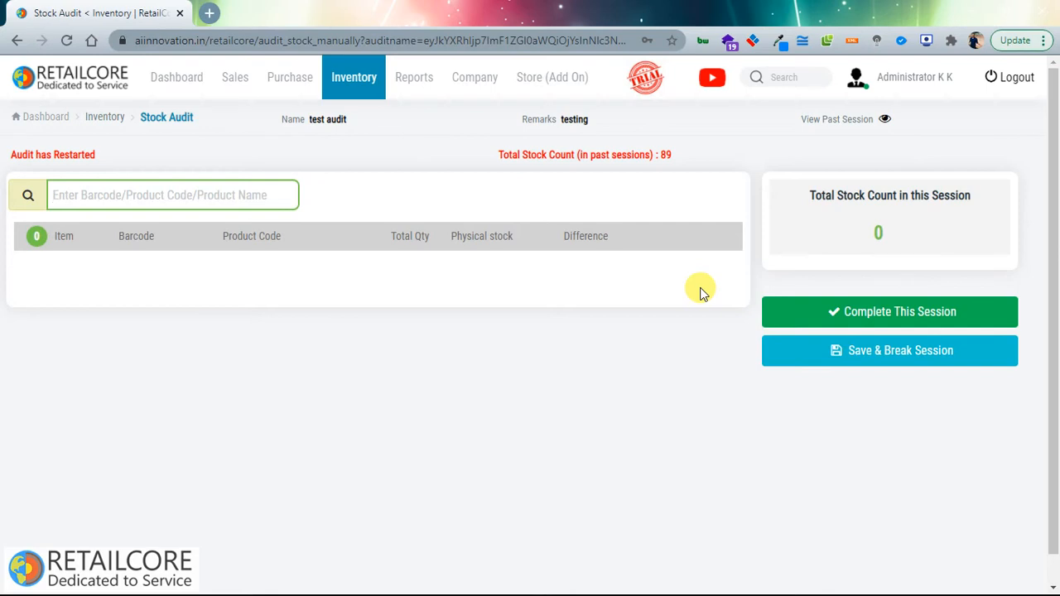
Step: Add Dairy Milk to the audit session and review its total quantity and difference values
type("1")
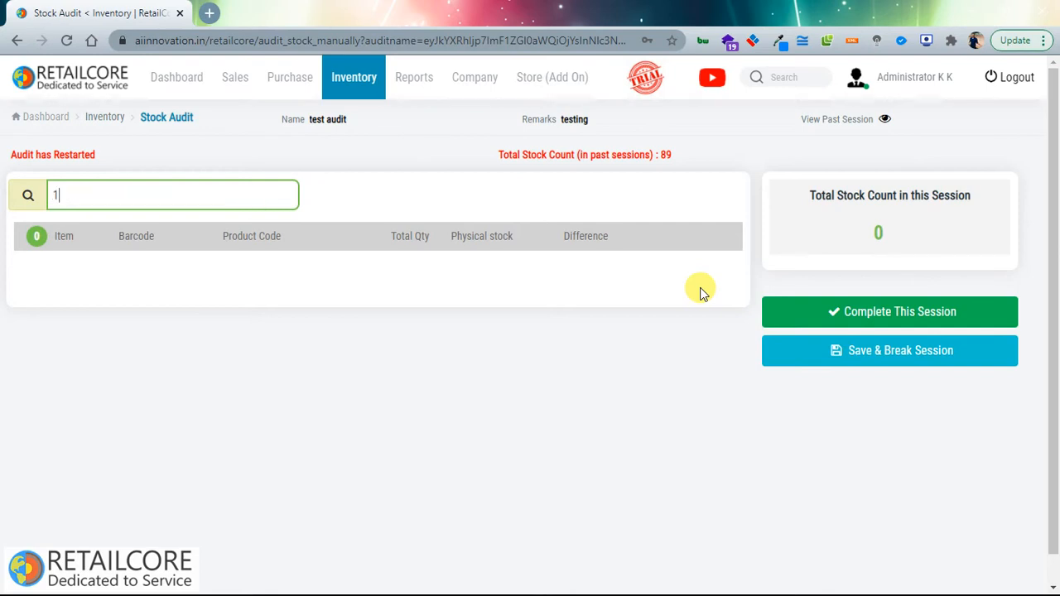
key("Down")
key("Down")
key("Down")
key("Down")
key("Down")
key("Return")
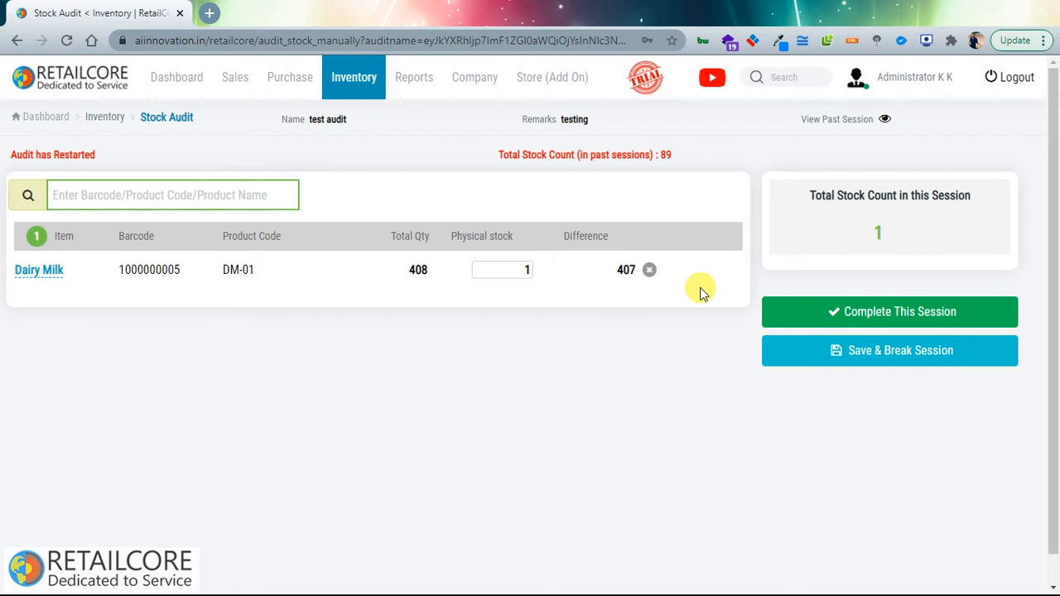
left_click(416, 270)
left_click_drag(417, 270, 434, 275)
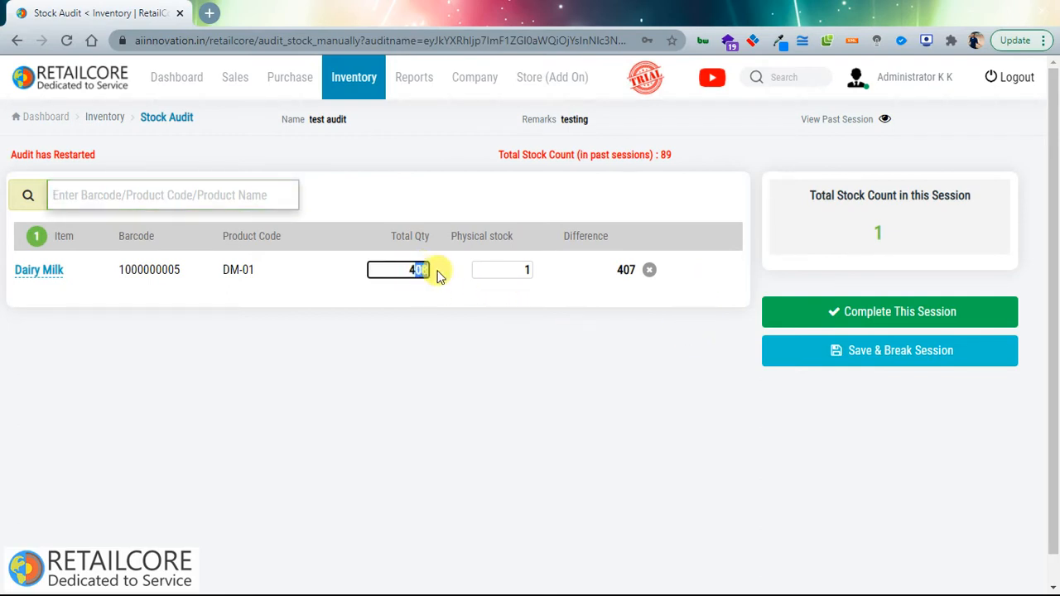
left_click(627, 270)
left_click_drag(636, 270, 580, 268)
Step: Add Cashew and Test product to the audit session, one each
left_click(125, 201)
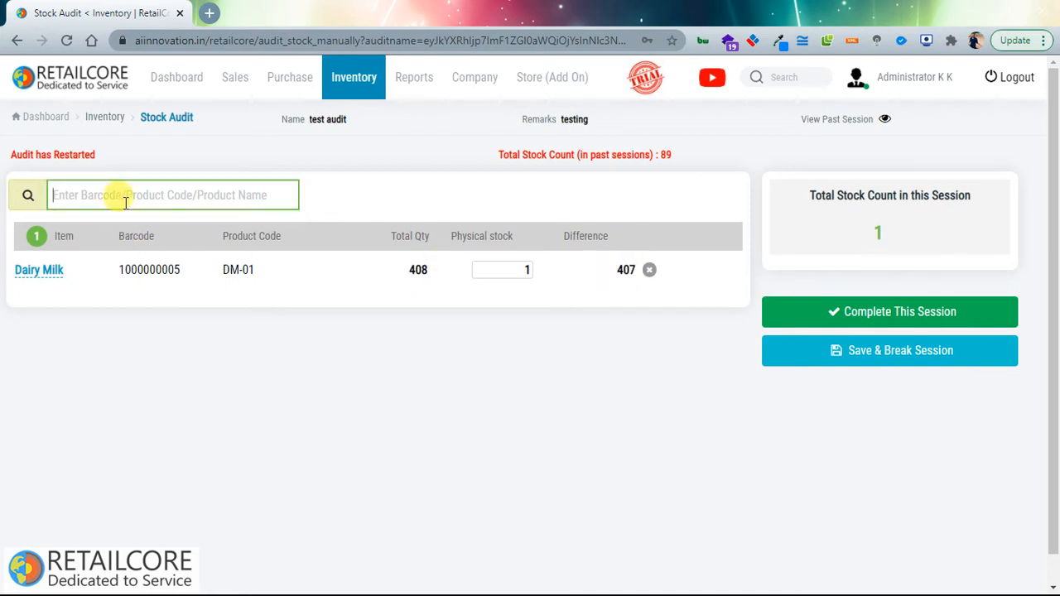
type("1")
key("Down")
key("Down")
key("Down")
key("Down")
key("Down")
key("Down")
key("Down")
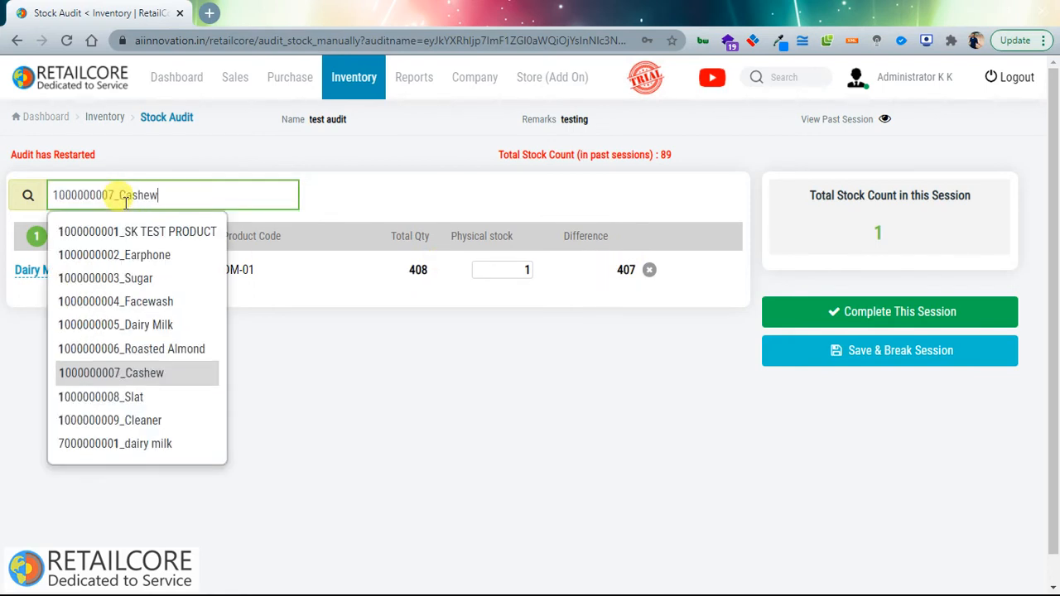
key("Return")
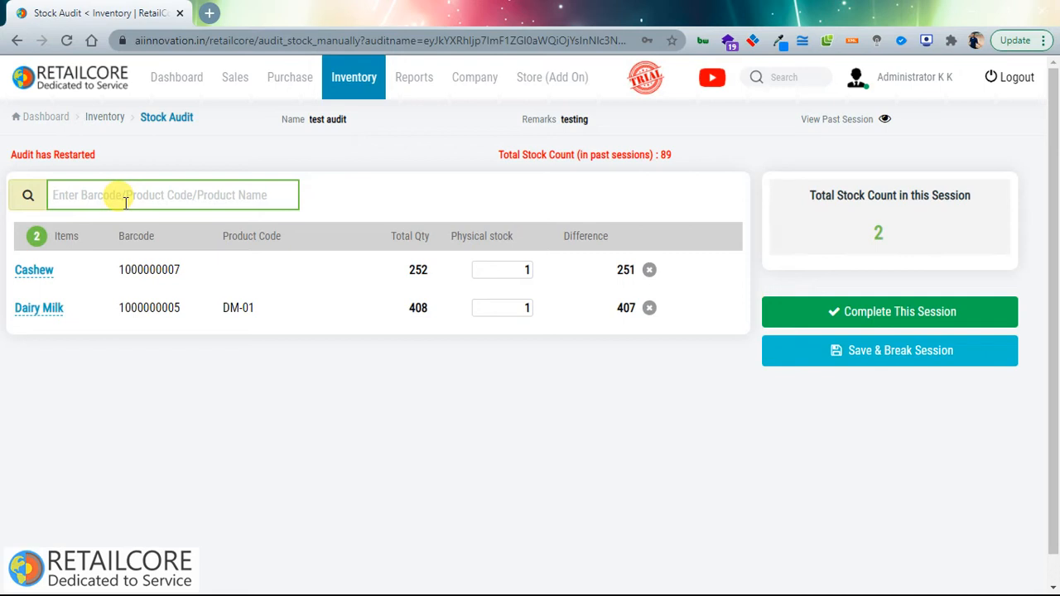
type("3")
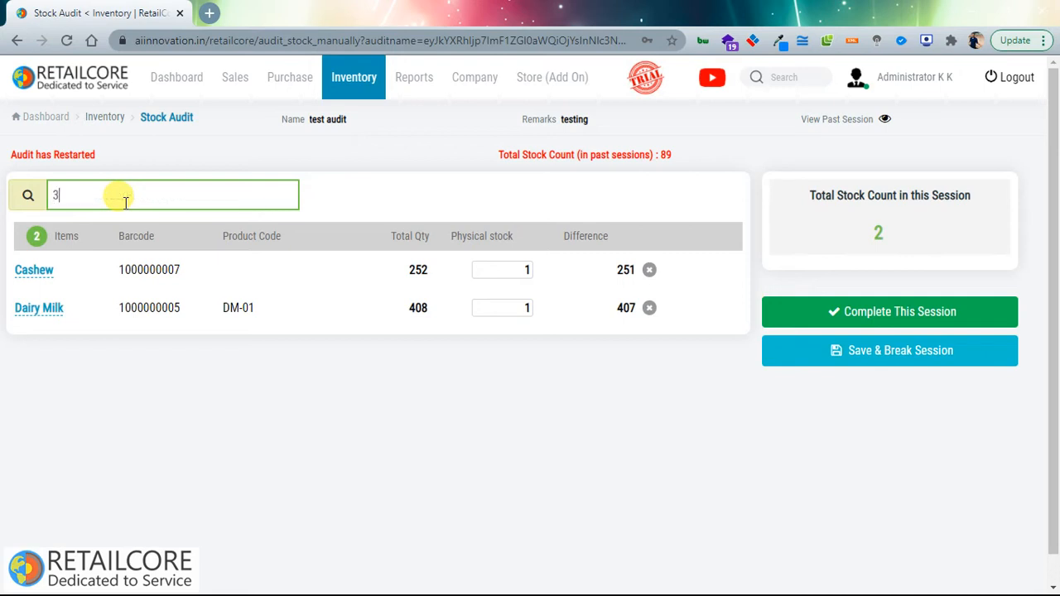
key("Down")
key("Down")
key("Down")
key("Down")
key("Down")
key("Down")
key("Down")
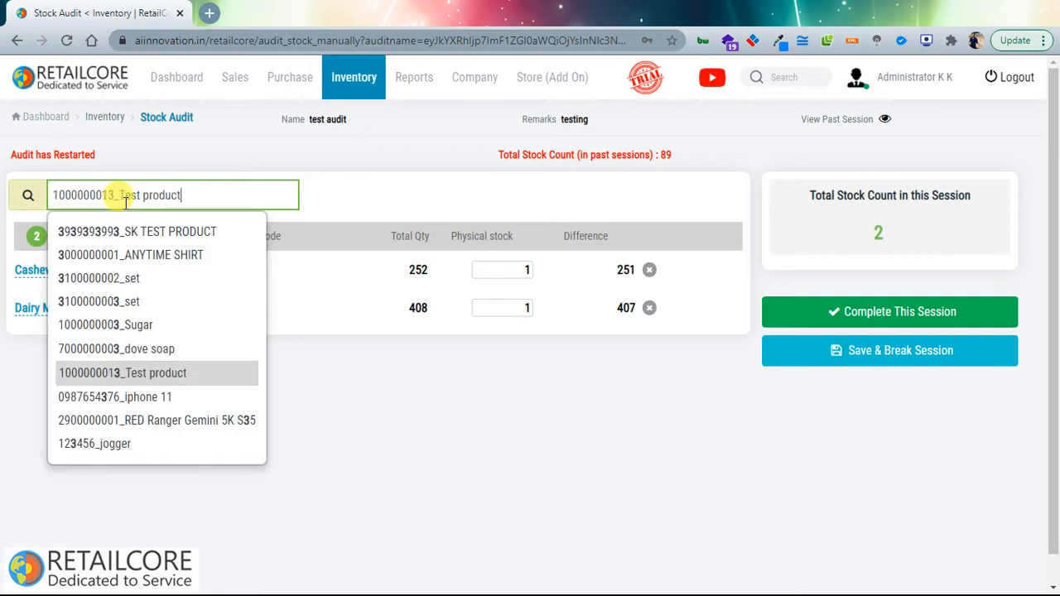
key("Return")
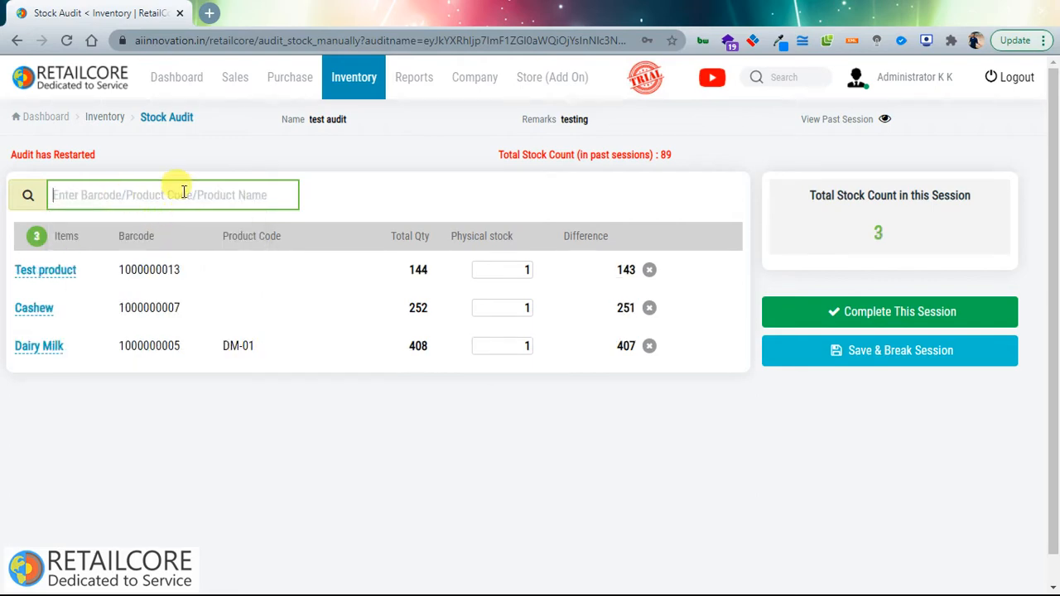
Step: Open the Complete Session dialog and dismiss it without saving remarks
left_click(811, 315)
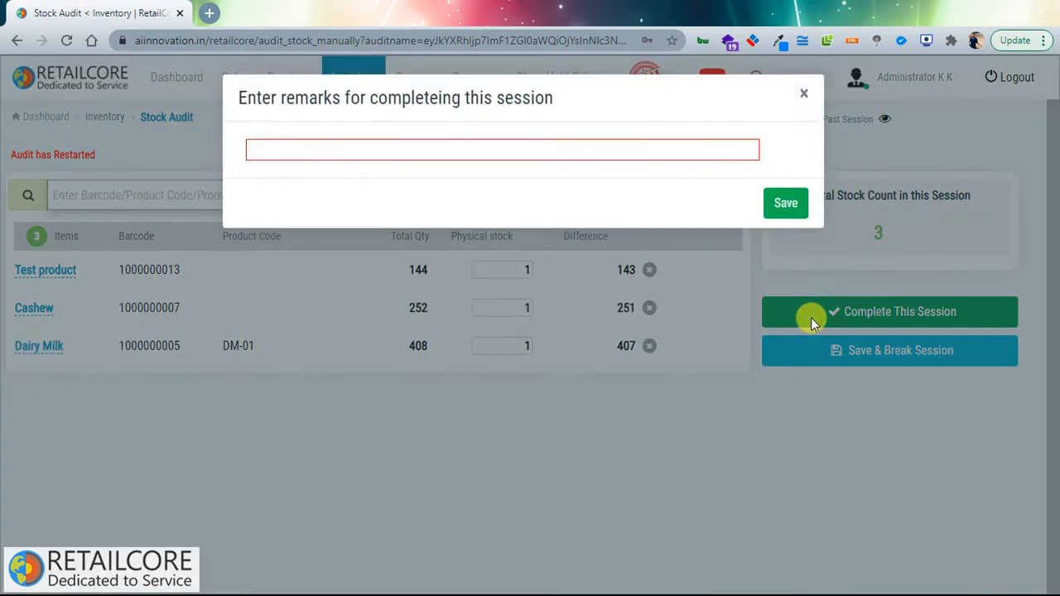
left_click(801, 98)
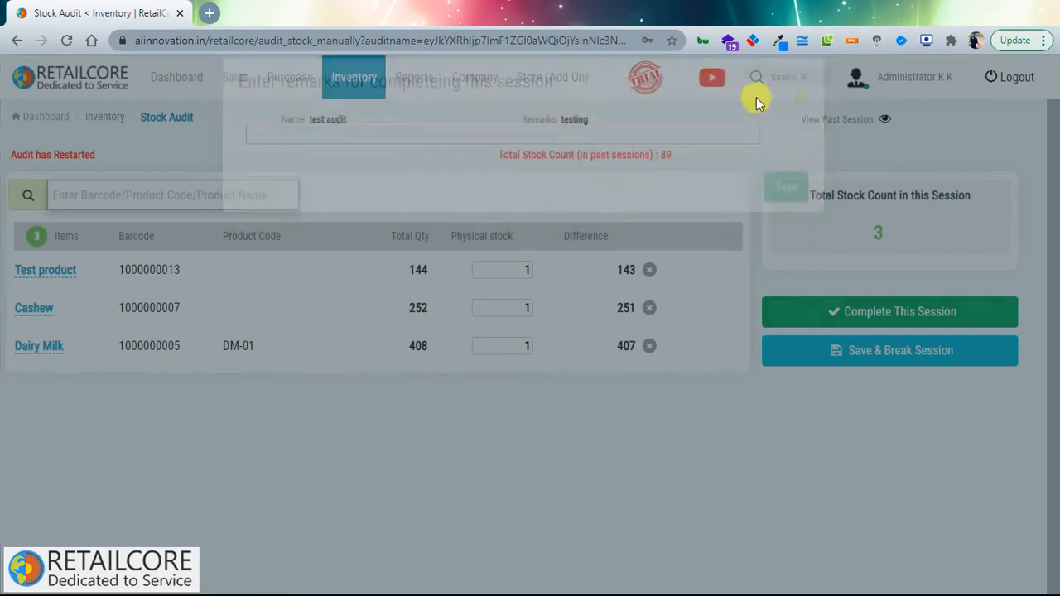
mouse_move(349, 91)
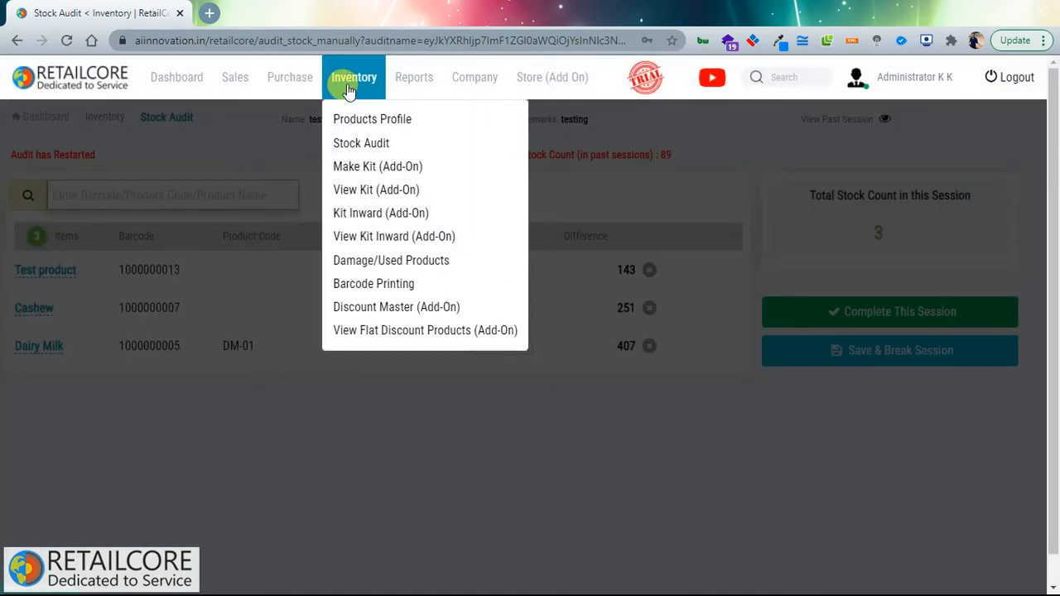
Step: Open Damage/Used Products and record Sugar as a damaged item
left_click(364, 260)
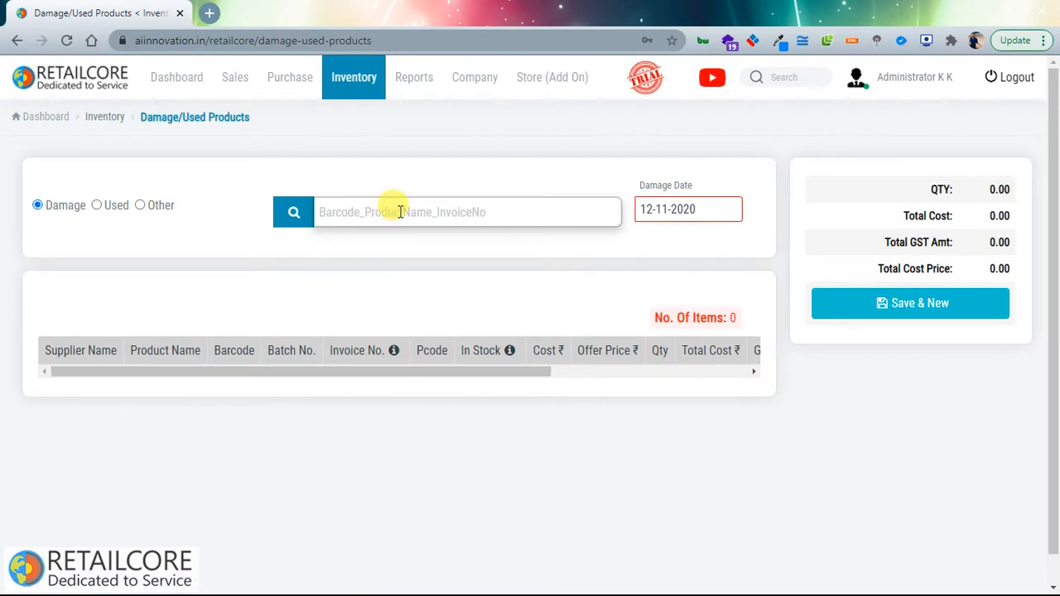
left_click(399, 212)
type("1")
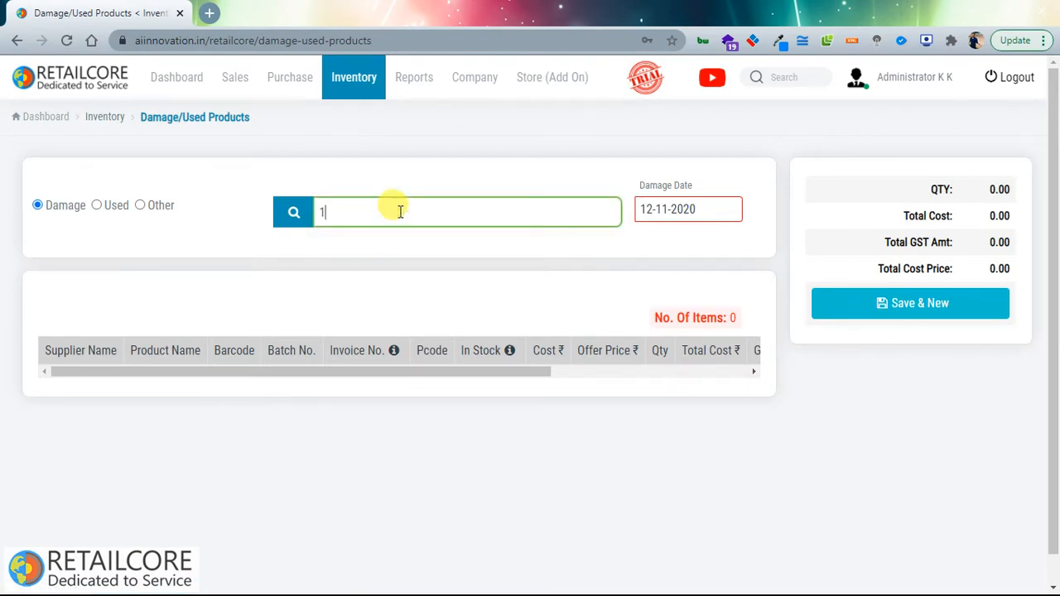
key("Down")
key("Down")
key("Down")
key("Down")
key("Down")
key("Down")
key("Return")
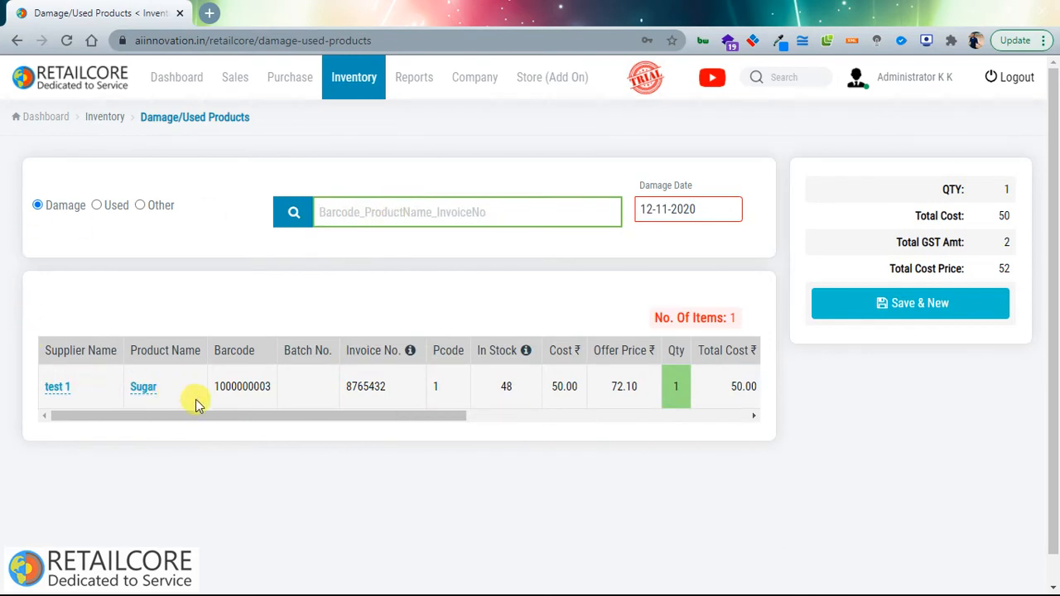
Step: Add the Earphone_12 batch as a second damaged item, bringing total cost price to 206
left_click_drag(279, 415, 411, 218)
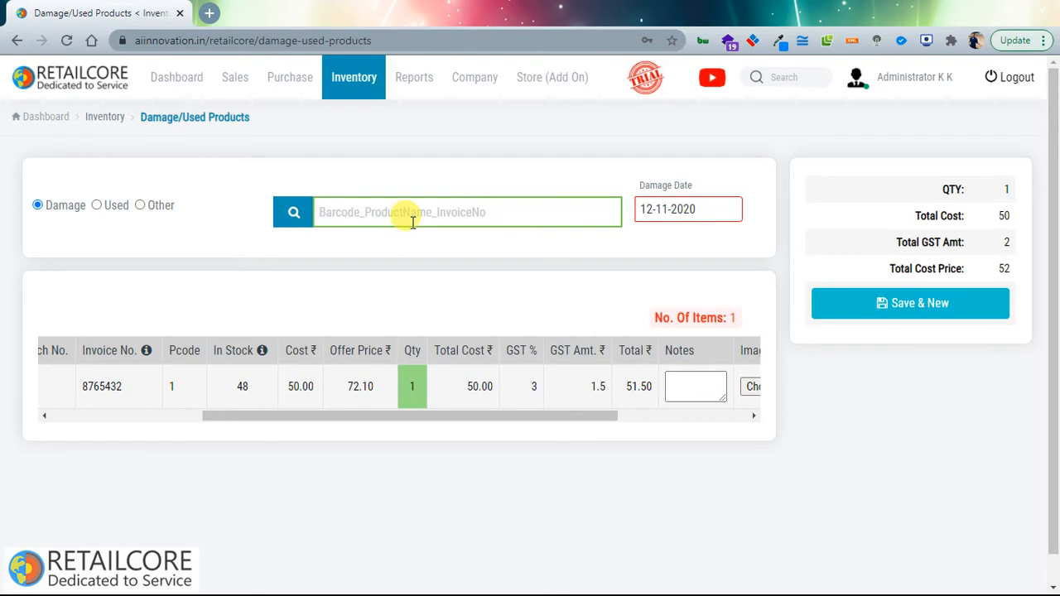
type("1")
key("Down")
key("Down")
key("Down")
key("Down")
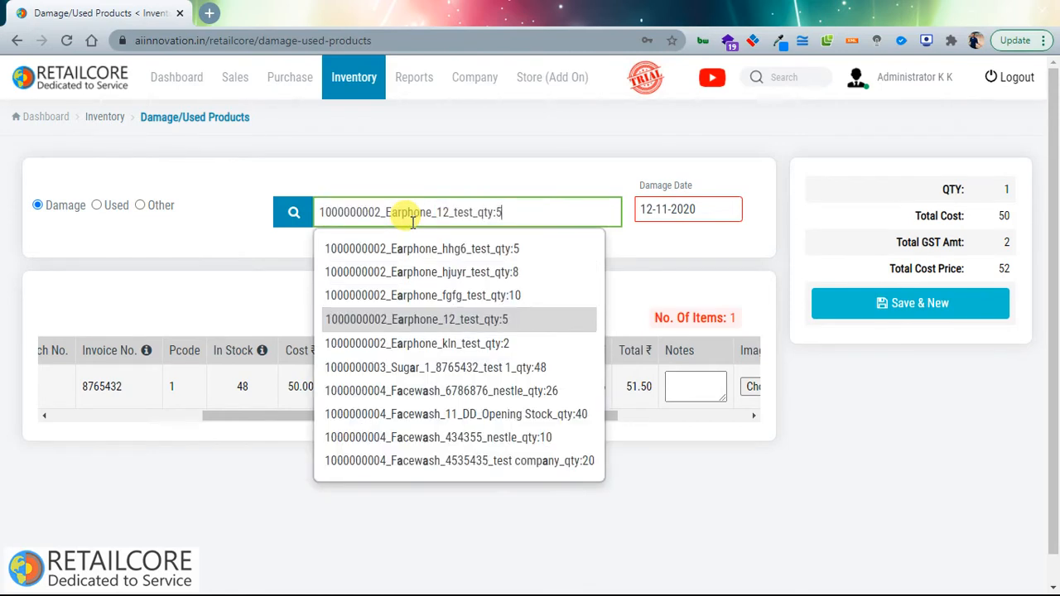
key("Return")
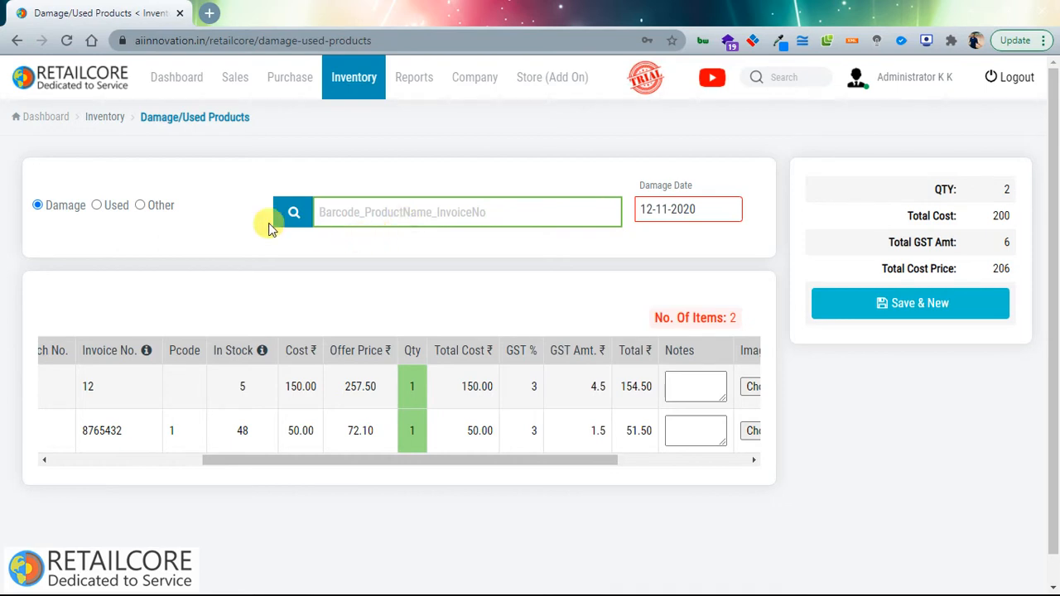
left_click(288, 245)
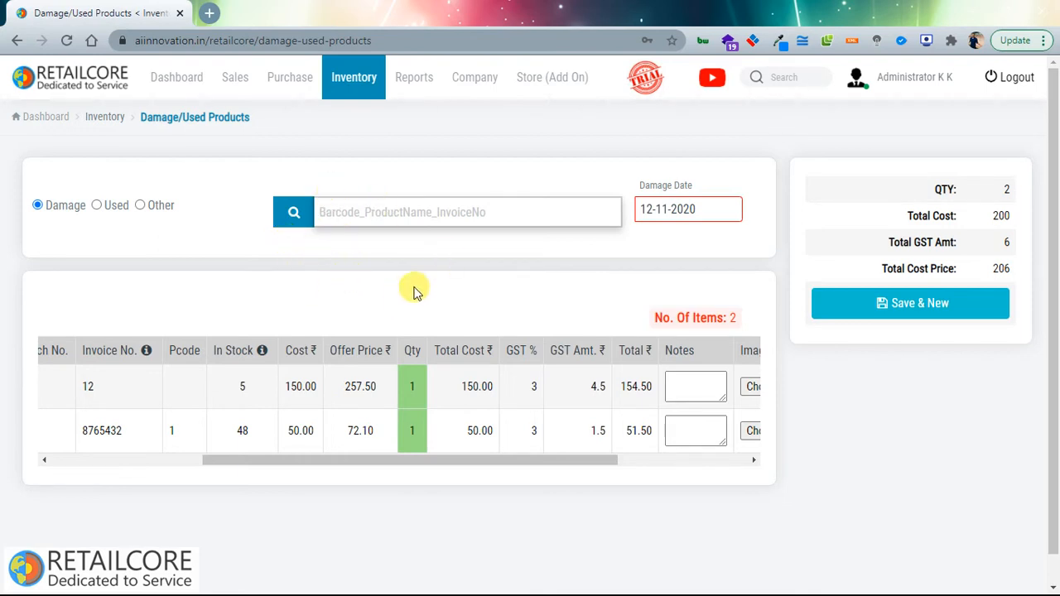
left_click(357, 97)
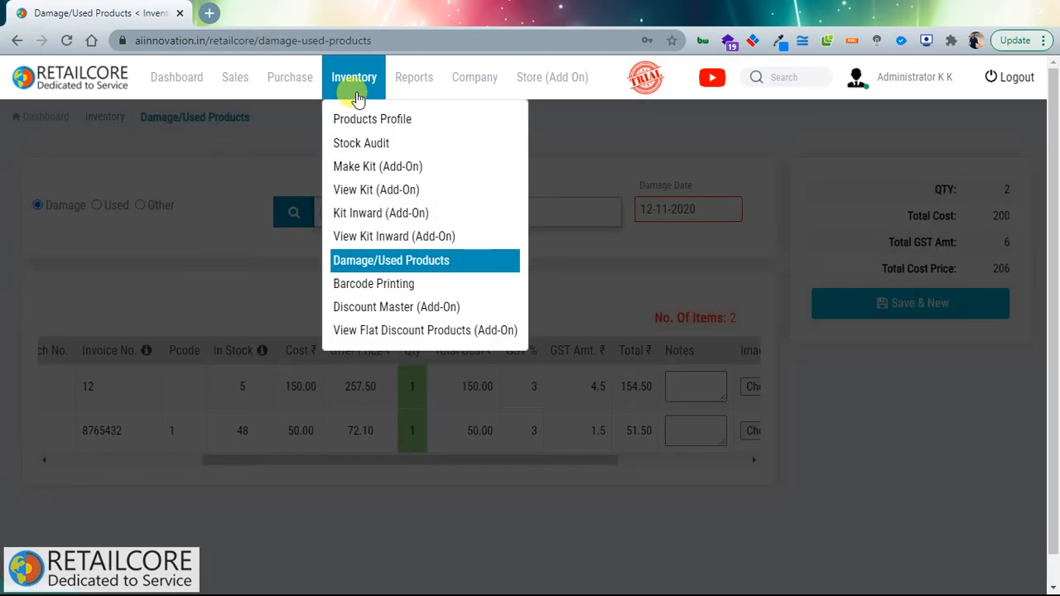
Step: Go to the FMCG Inward Stock page and open the supplier list
left_click(293, 89)
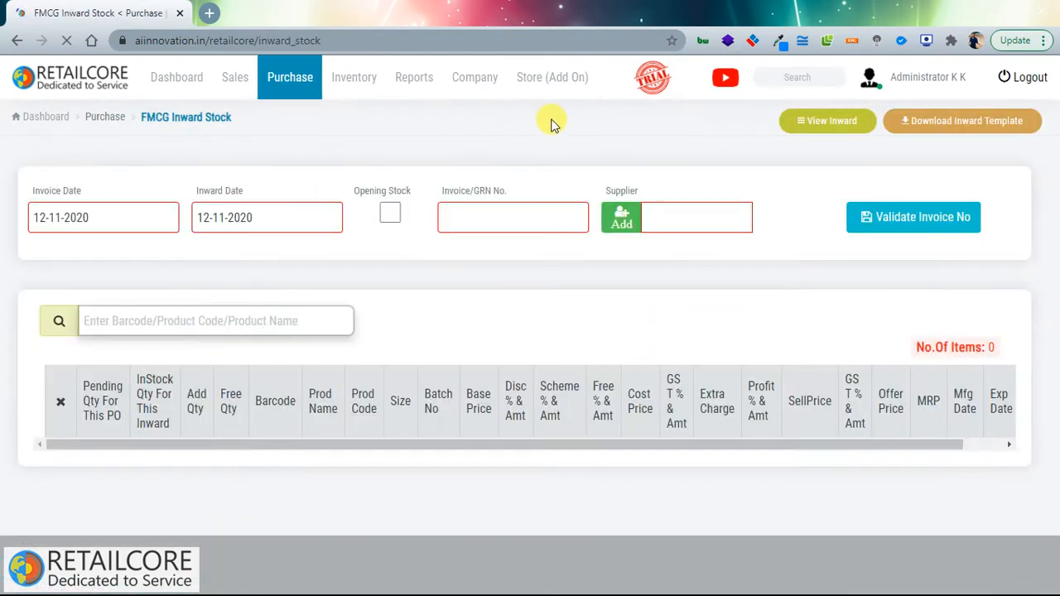
mouse_move(305, 89)
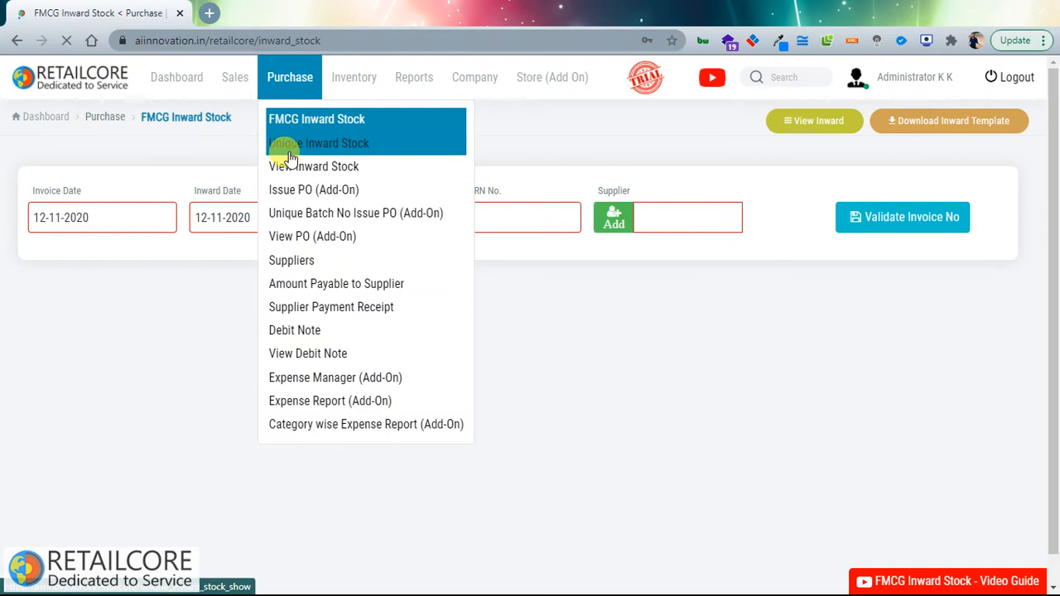
left_click(326, 262)
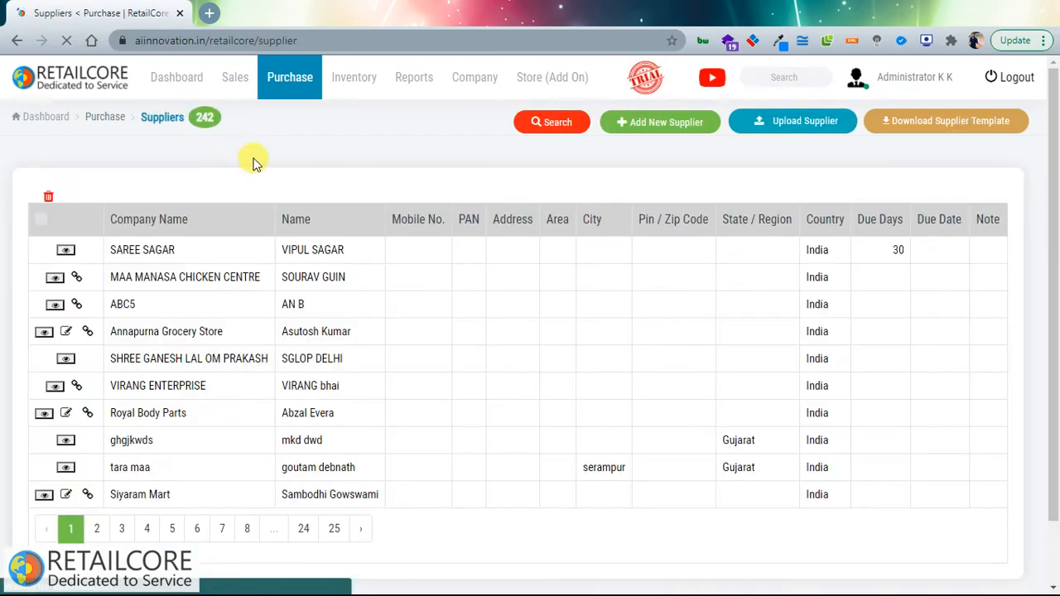
Step: Open and close the Add Supplier form without saving, then return to FMCG Inward Stock
left_click(665, 125)
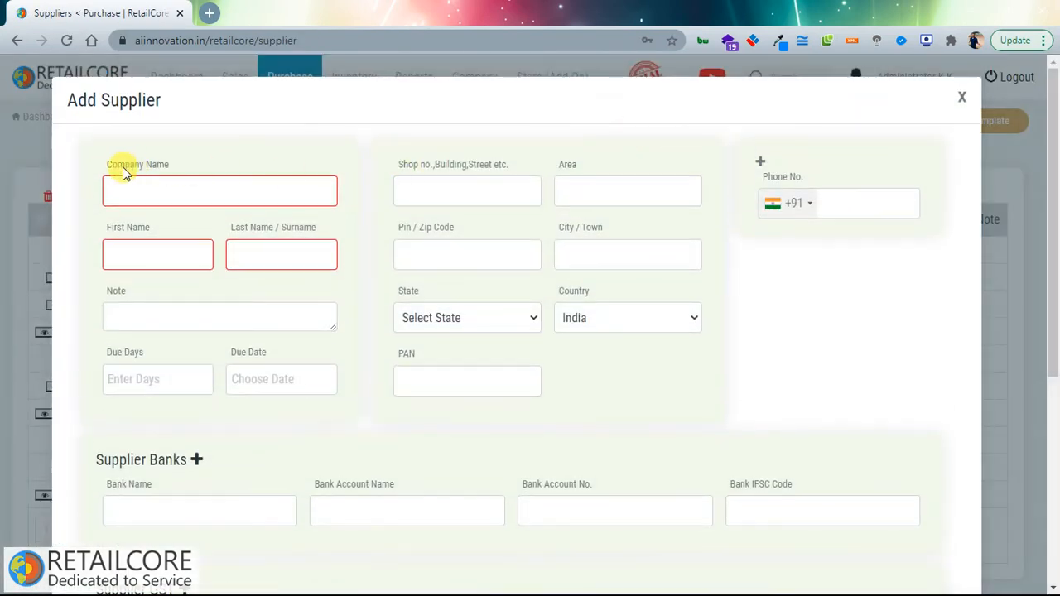
left_click(232, 192)
left_click(770, 311)
scroll(411, 325, "down", 1)
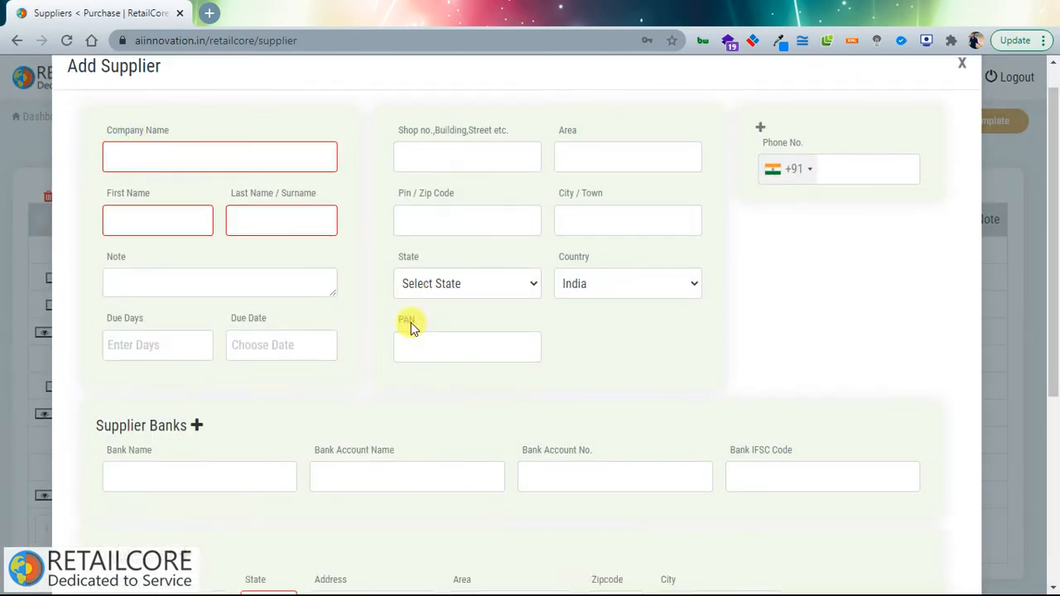
scroll(410, 322, "down", 3)
scroll(395, 383, "up", 4)
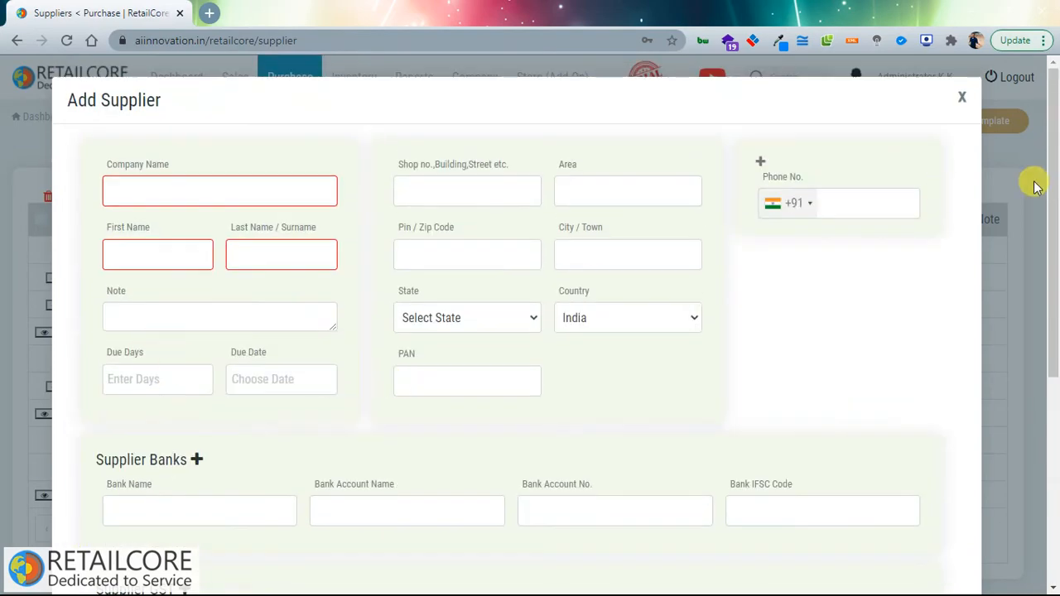
left_click(958, 99)
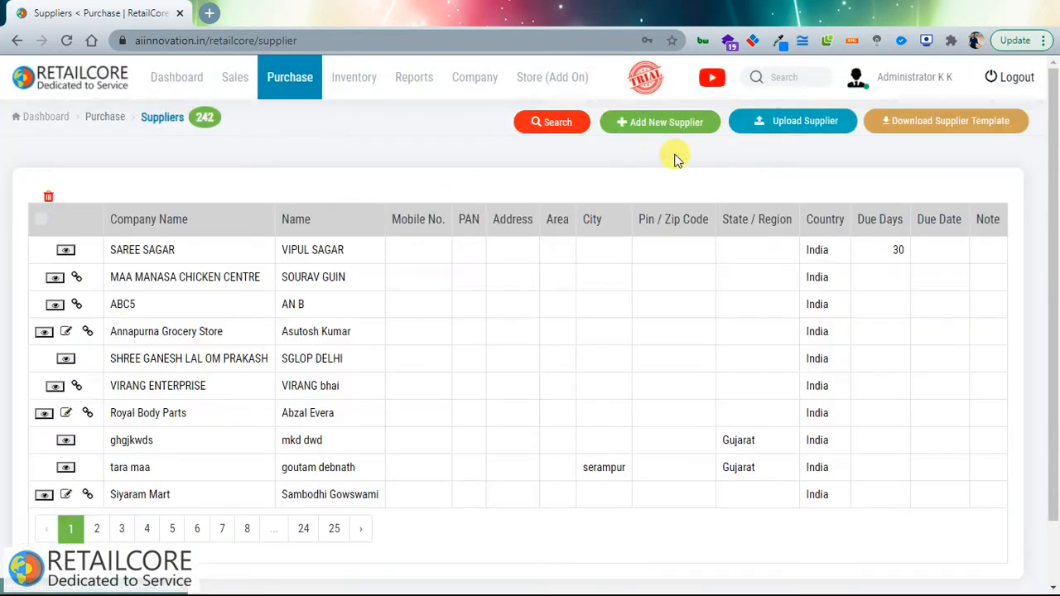
left_click(290, 77)
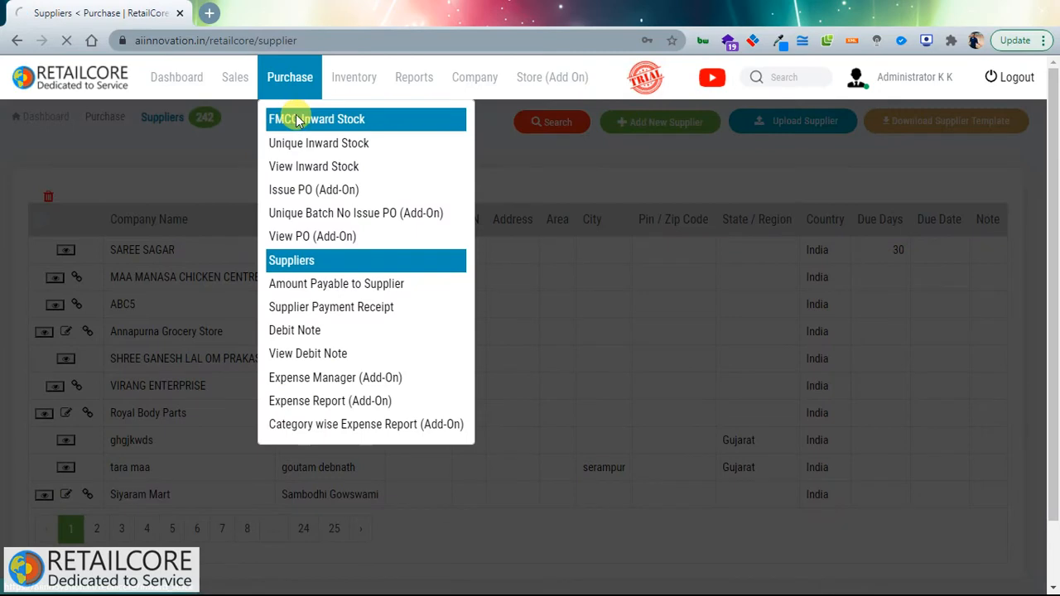
left_click(300, 121)
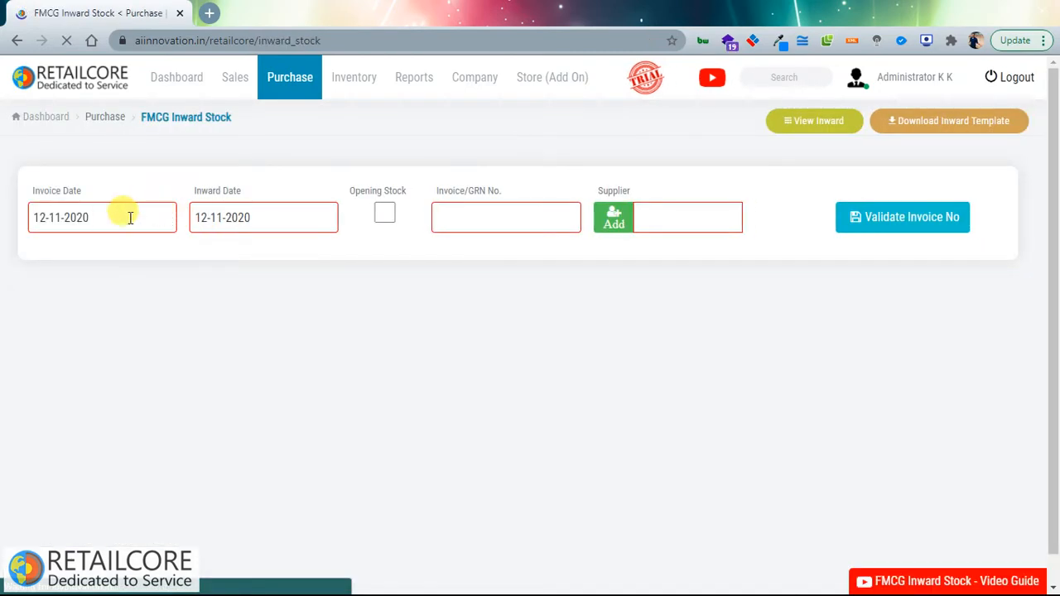
Step: Set invoice date 10-11-2020, keep inward date 12-11-2020, and begin the invoice number
left_click(101, 217)
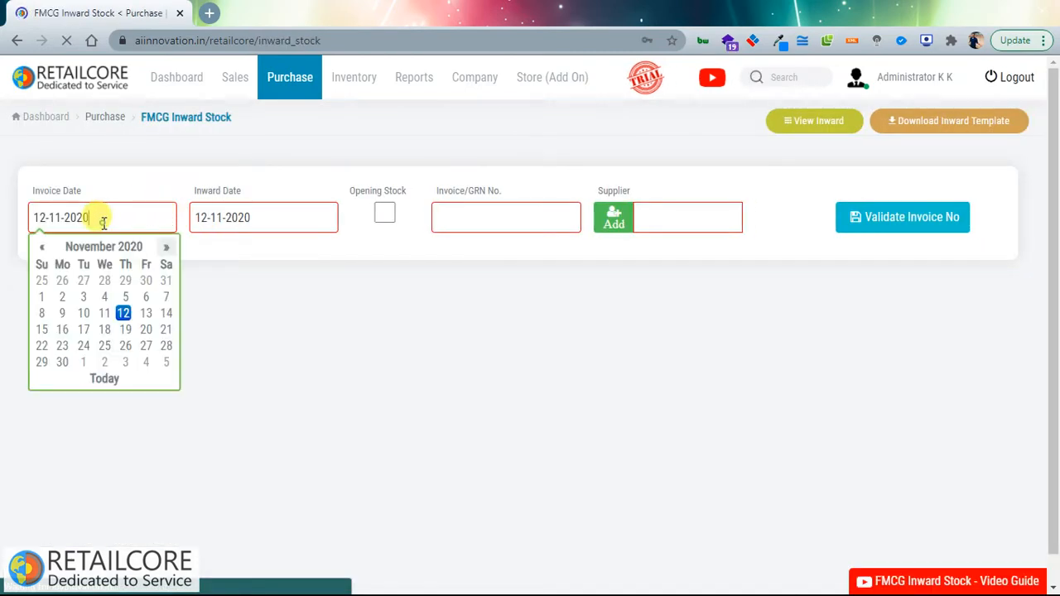
left_click(84, 313)
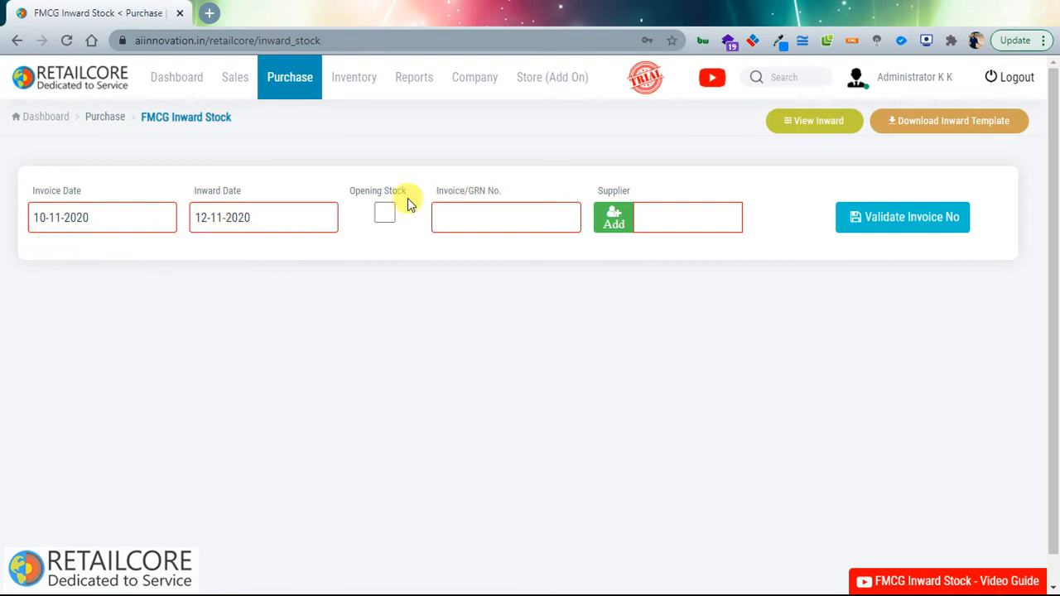
left_click(289, 217)
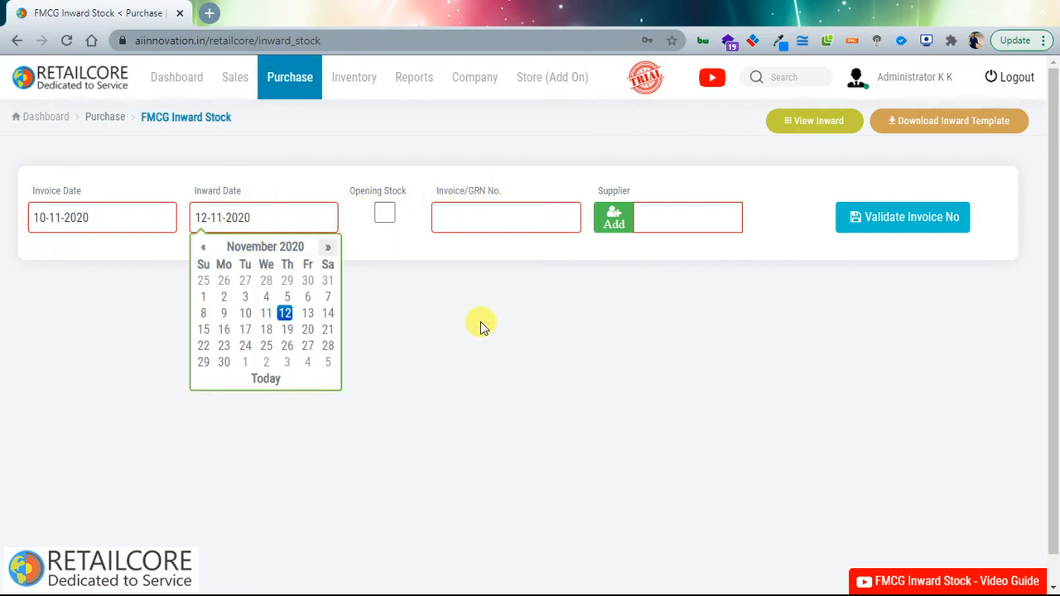
left_click(381, 227)
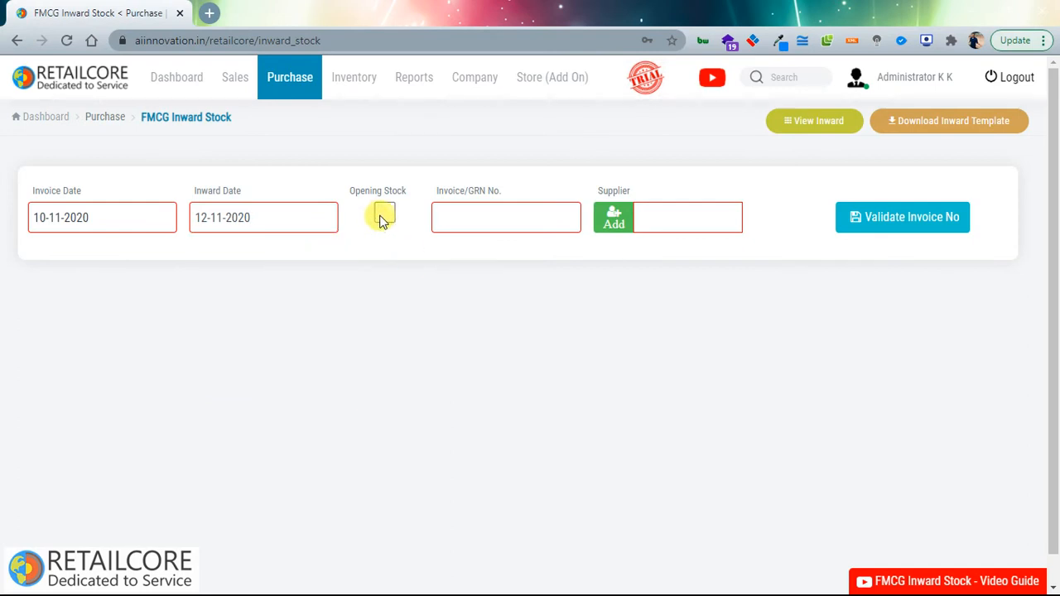
left_click(538, 211)
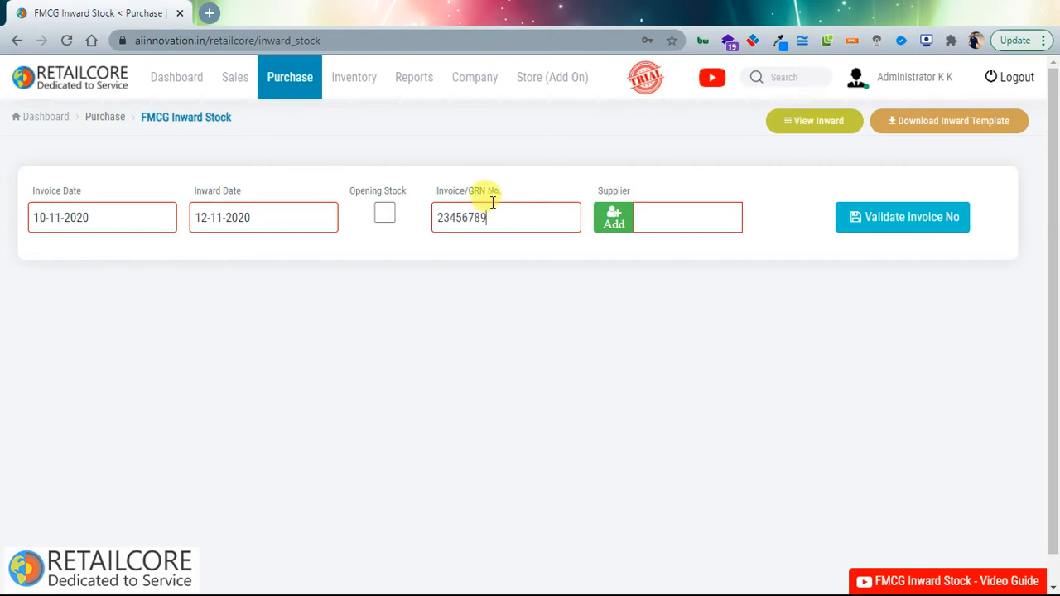
Step: Choose the existing supplier found by searching 'test' instead of adding a new one
left_click(614, 217)
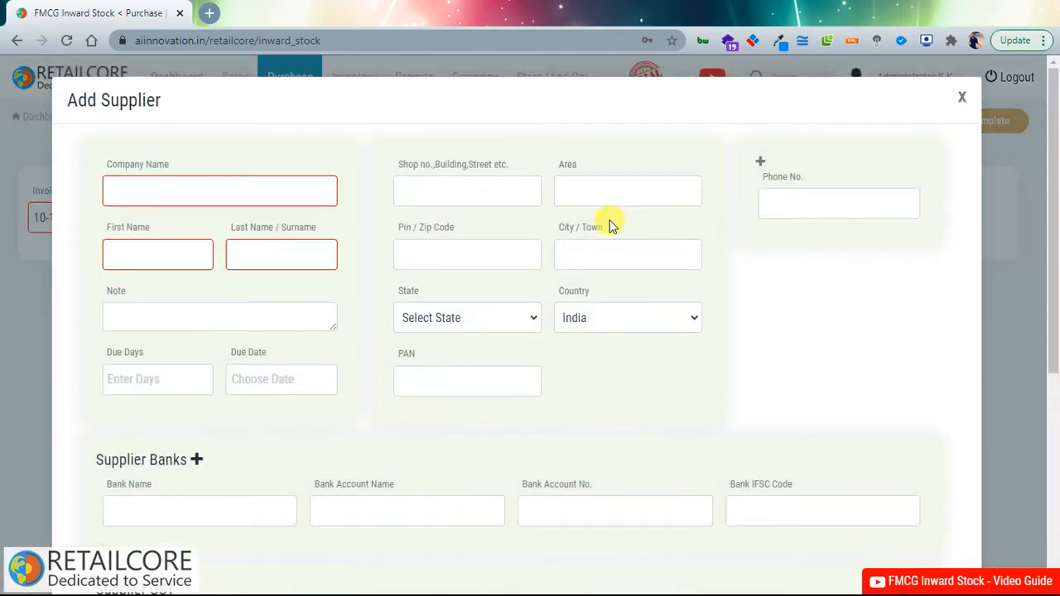
scroll(237, 473, "down", 4)
scroll(237, 473, "up", 4)
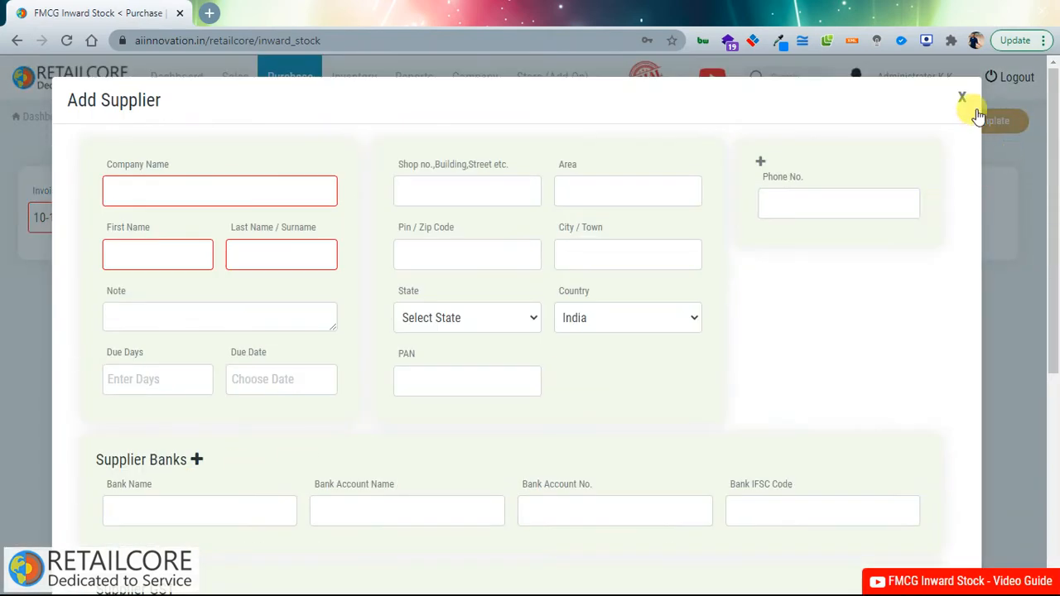
left_click(963, 101)
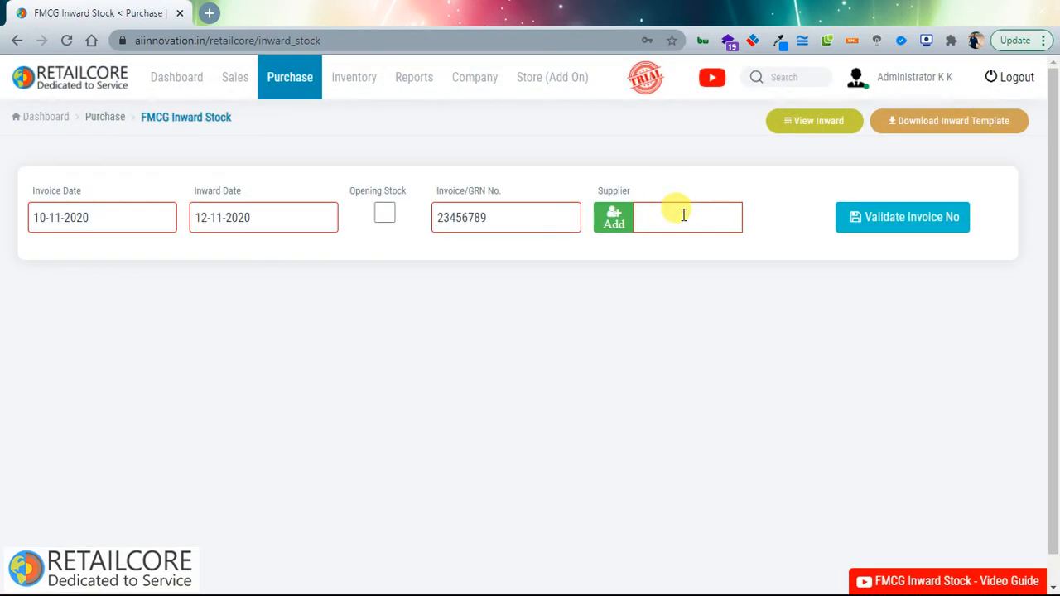
left_click(683, 216)
type("test")
left_click(710, 307)
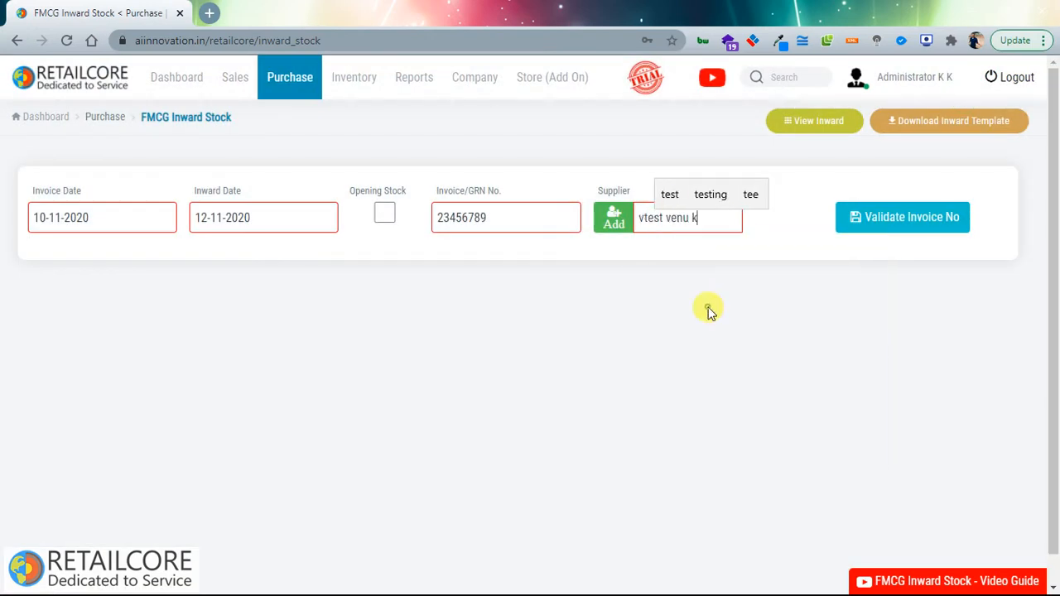
Step: Validate the invoice number to unlock item entry
left_click(913, 225)
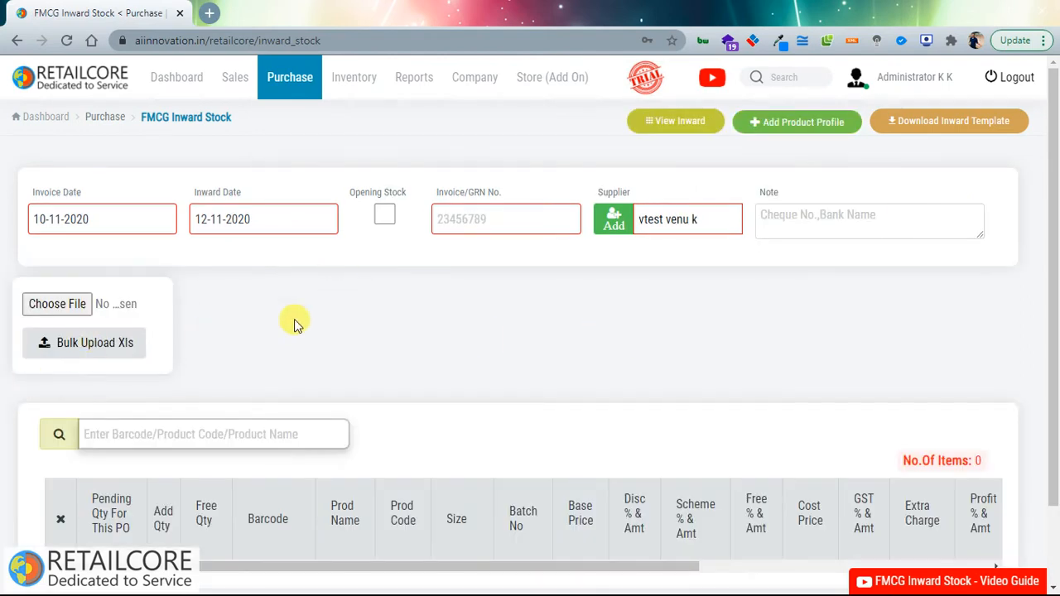
scroll(249, 348, "down", 2)
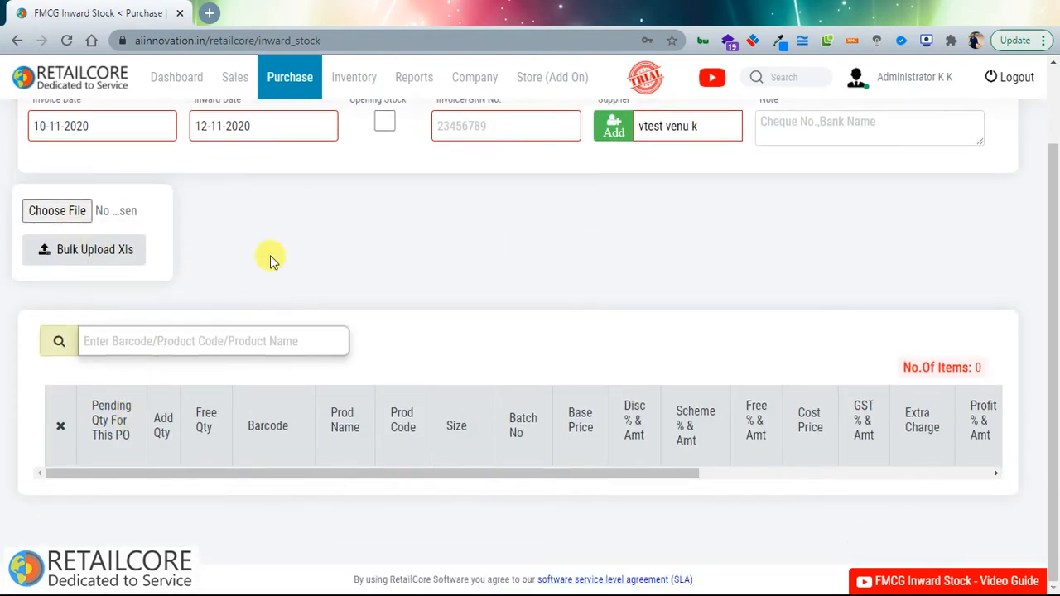
scroll(542, 396, "up", 2)
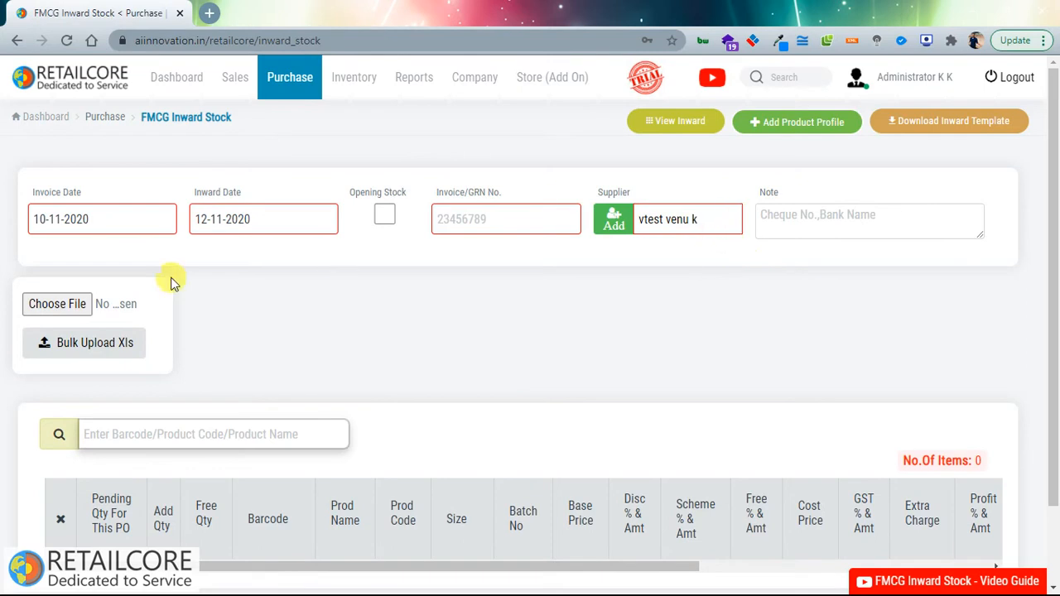
left_click(217, 327)
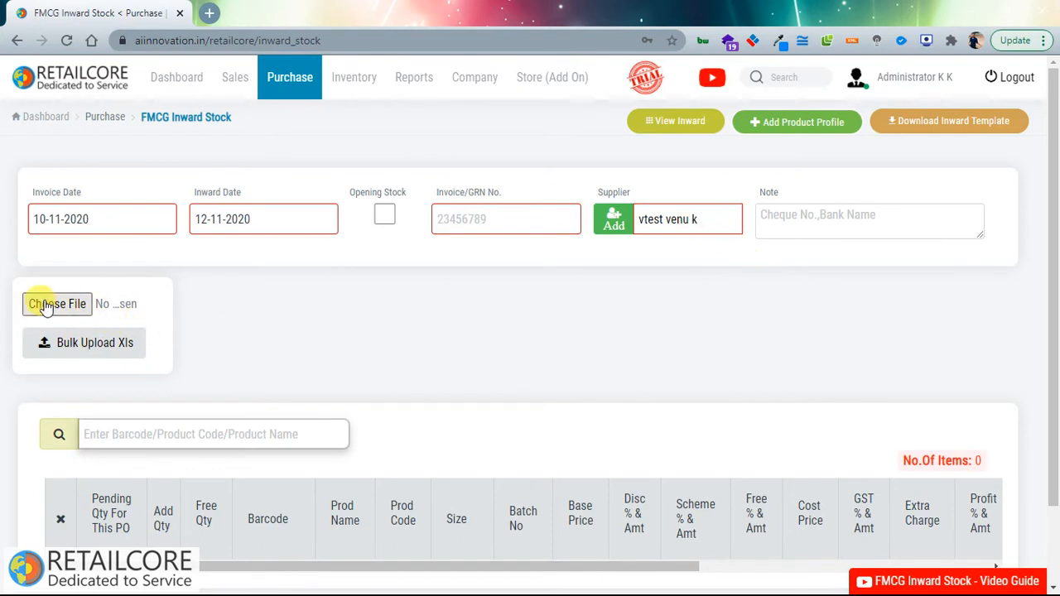
Step: Dismiss the product profile form and add Cashew and kurti suit to the inward items
left_click(807, 126)
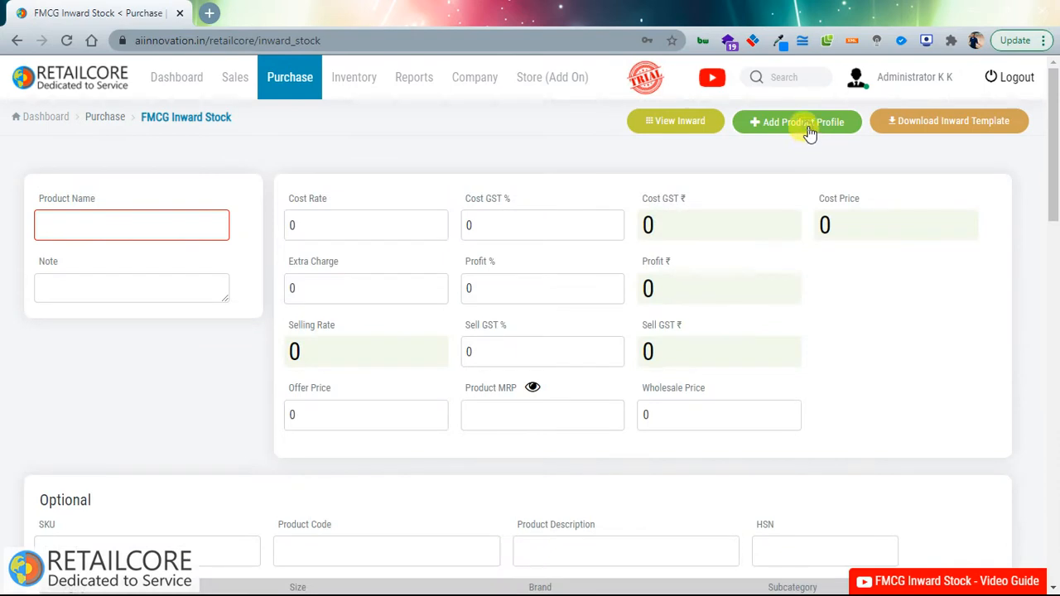
left_click(807, 125)
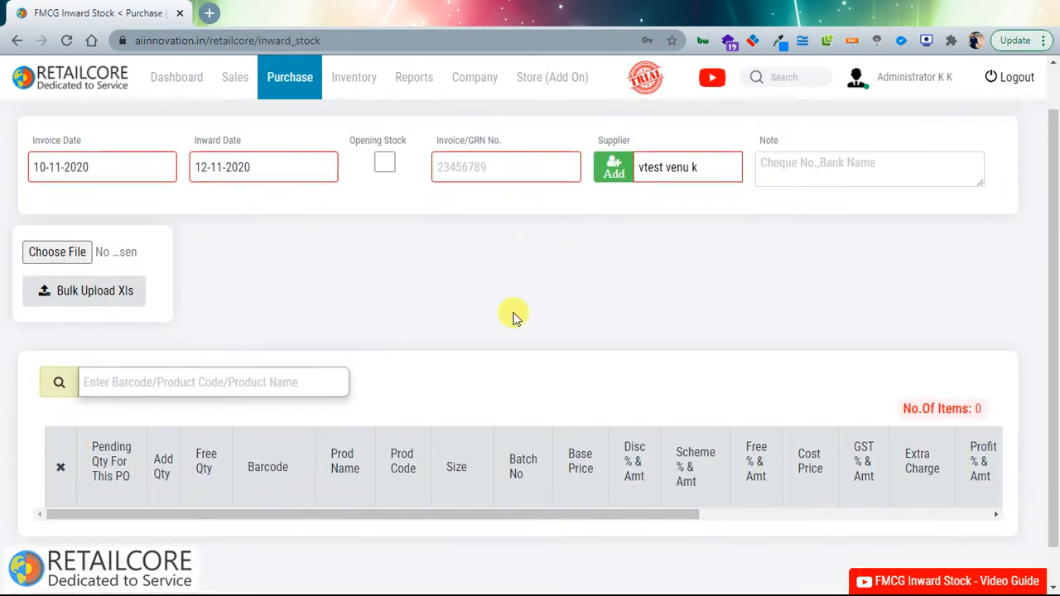
scroll(514, 314, "down", 2)
left_click(249, 343)
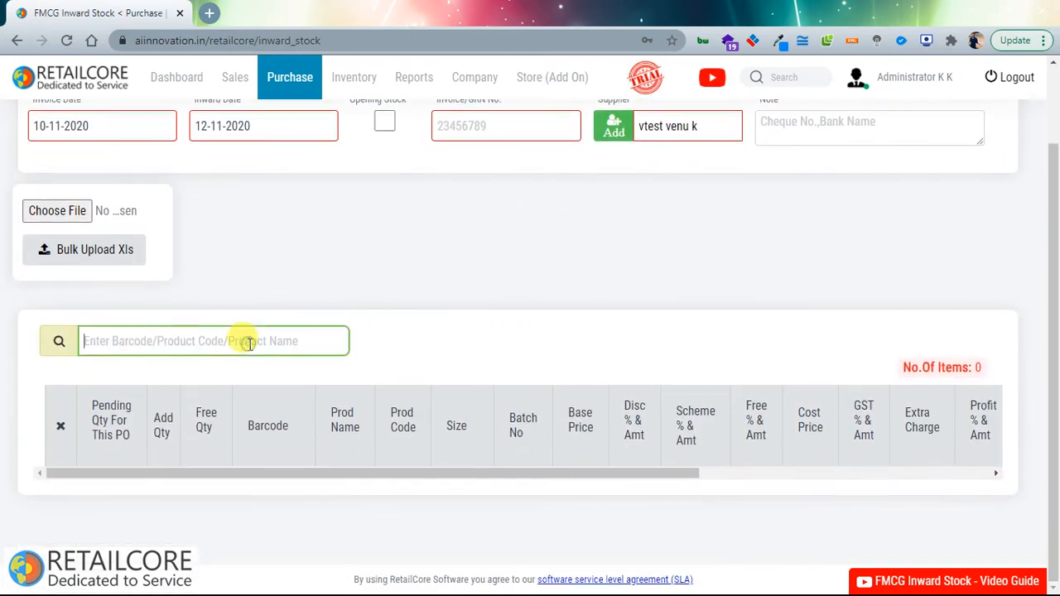
type("1")
key("Down")
key("Down")
key("Down")
key("Down")
key("Down")
key("Down")
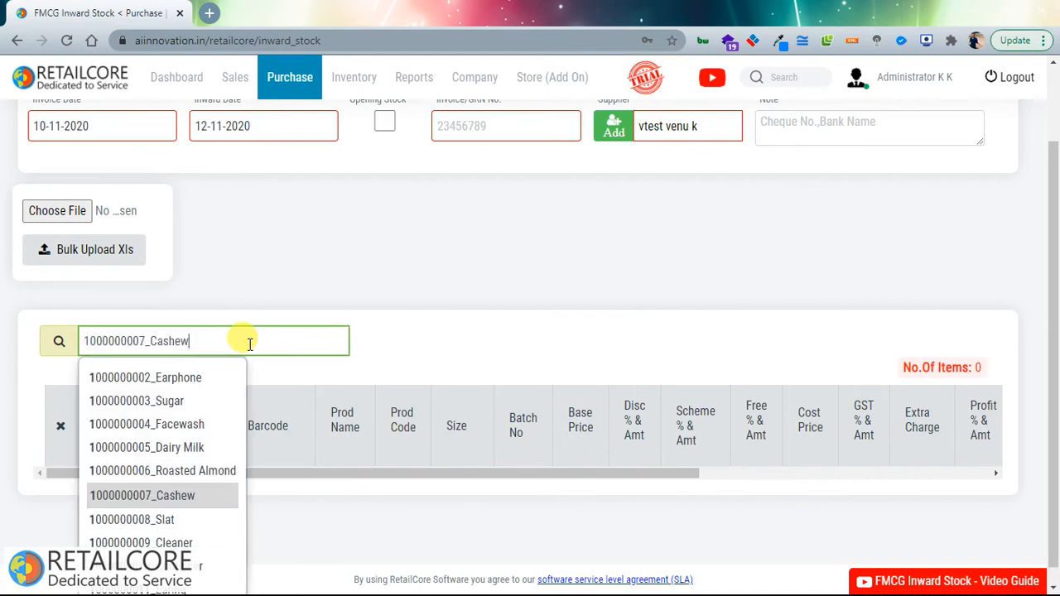
key("Return")
type("5")
key("Down")
key("Down")
key("Down")
key("Down")
key("Down")
key("Down")
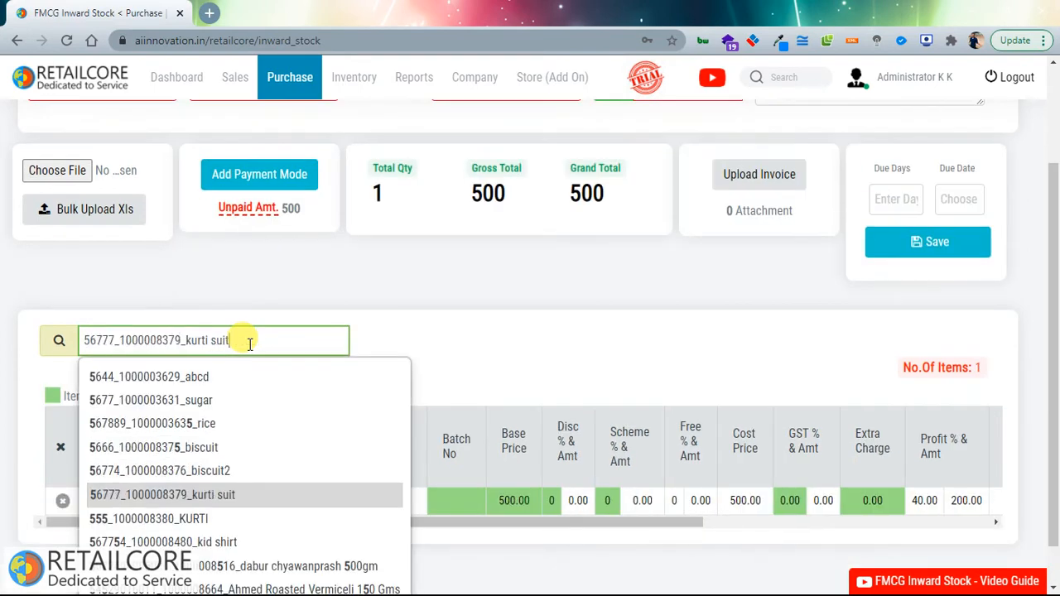
key("Return")
Step: Set item quantities to 16 kurti suit and 70 Cashew
type("t")
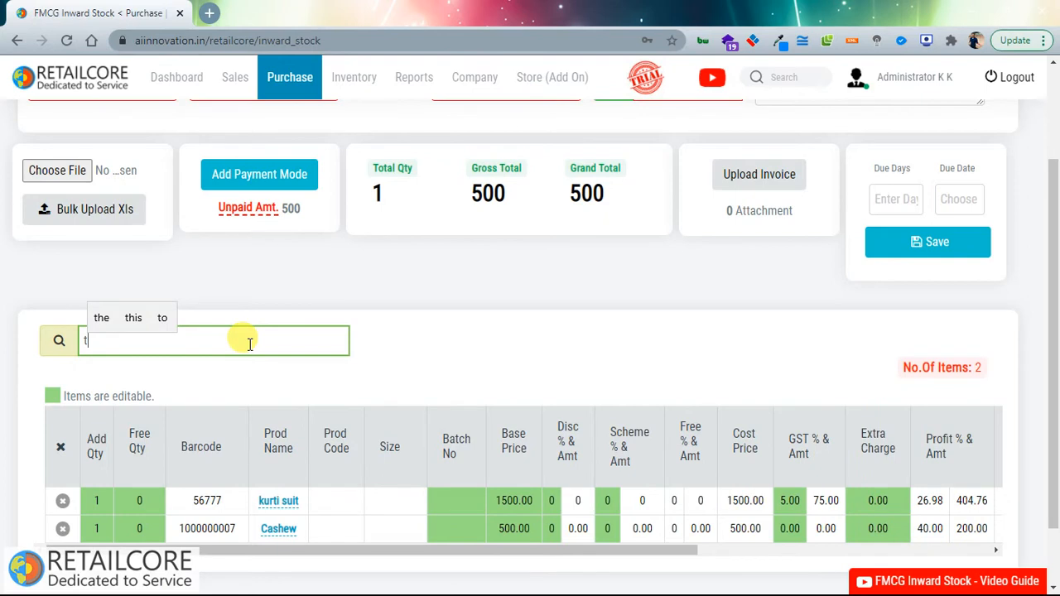
key("Down")
key("Down")
key("Down")
key("Return")
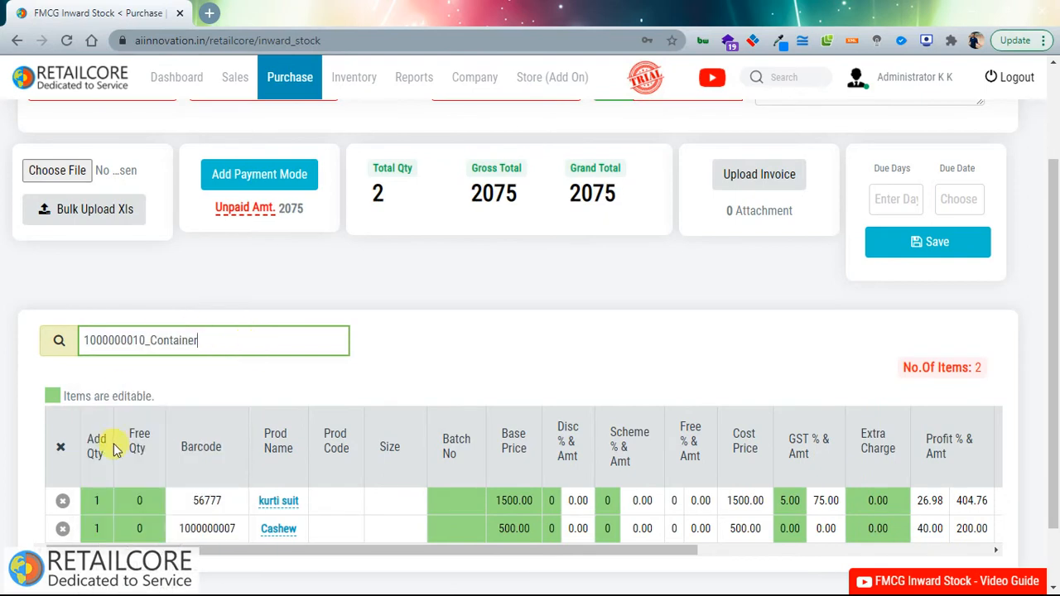
scroll(115, 448, "down", 1)
left_click(107, 418)
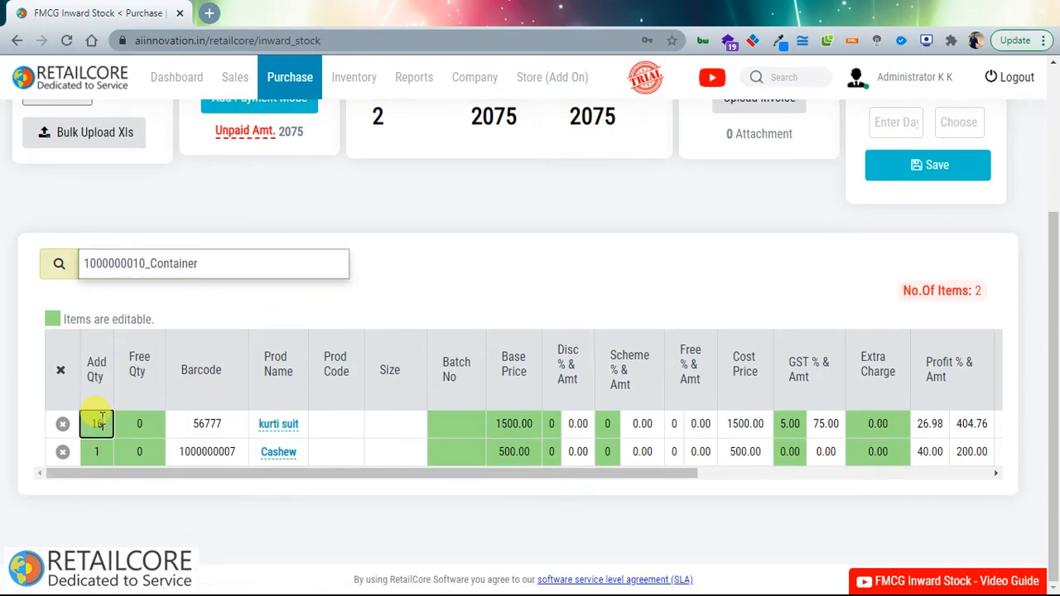
left_click_drag(103, 452, 26, 450)
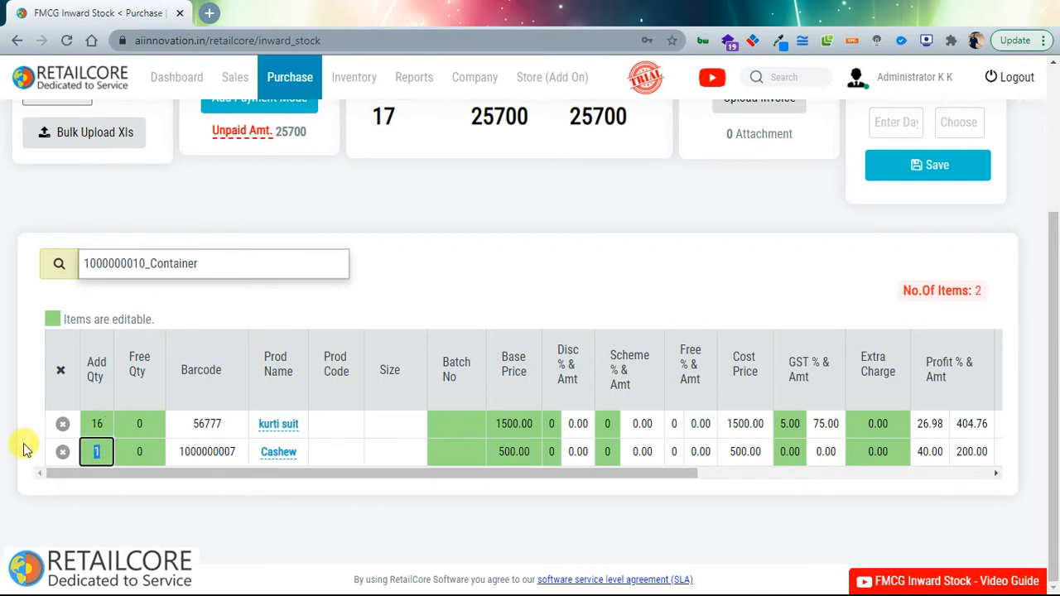
left_click(76, 424)
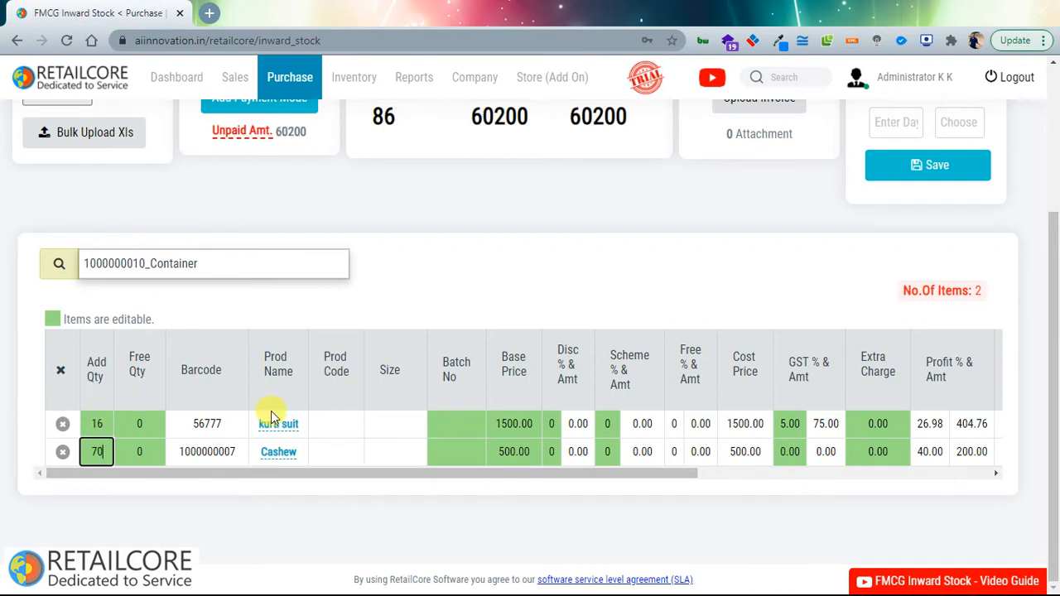
Step: Review batch, manufacturing and expiry date fields for both items, totalling 60200
left_click(479, 428)
scroll(651, 473, "right", 5)
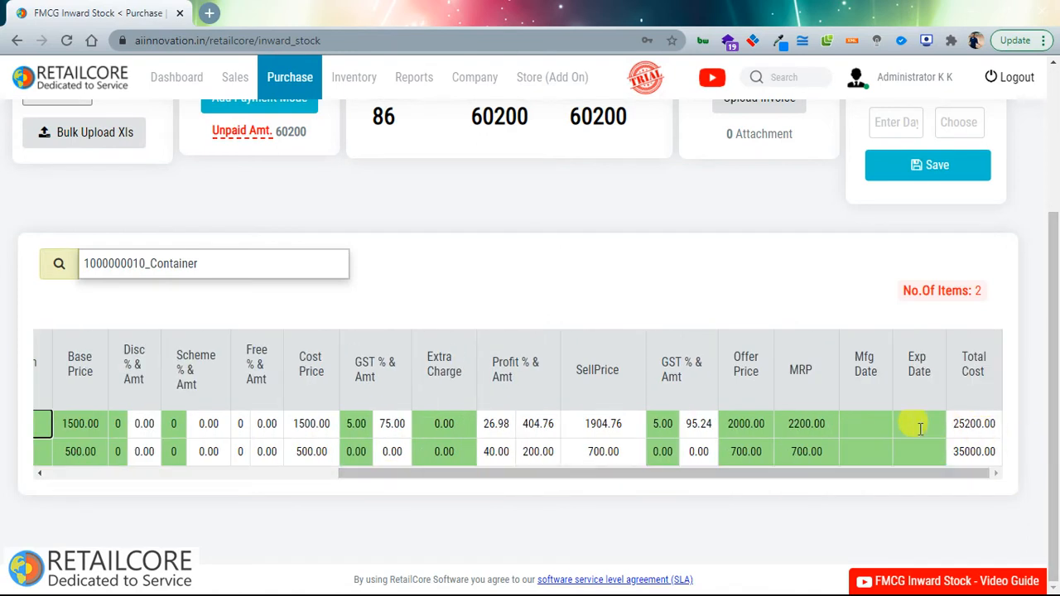
left_click(867, 423)
left_click(861, 449)
left_click(917, 450)
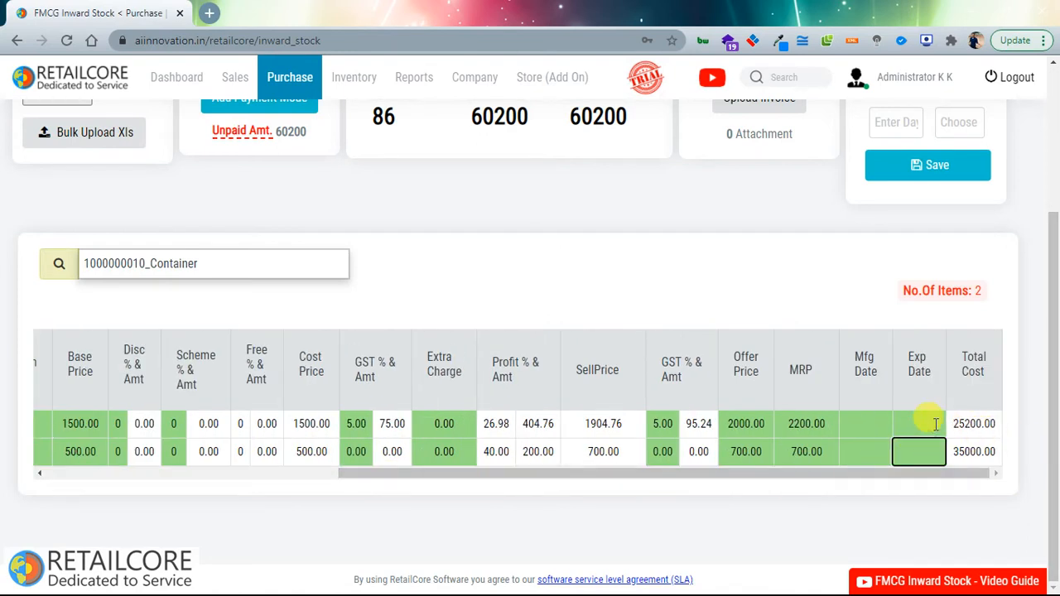
left_click(936, 423)
left_click_drag(816, 472, 386, 473)
scroll(403, 284, "up", 2)
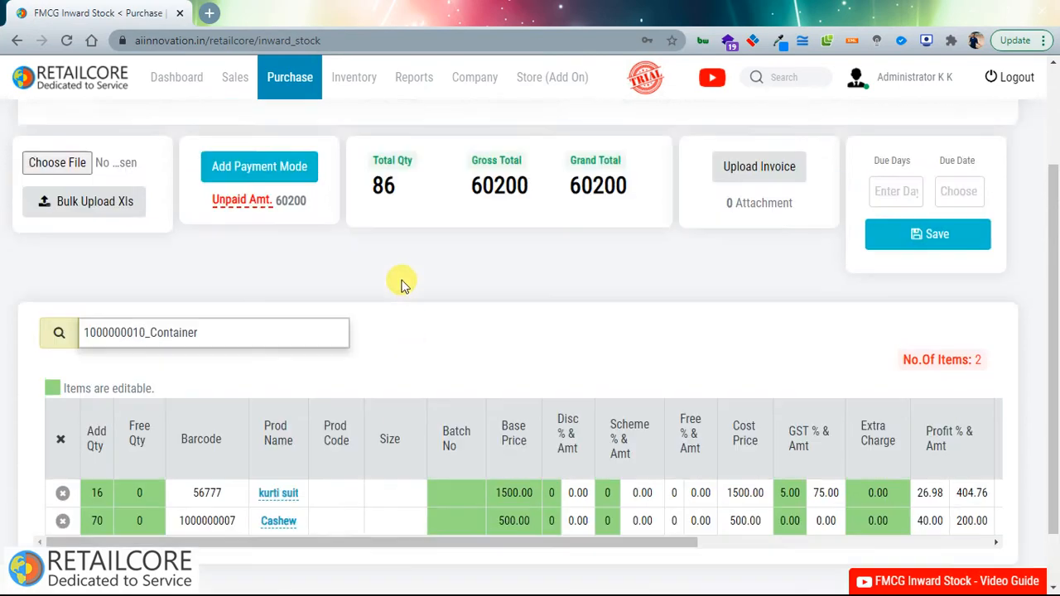
scroll(404, 284, "up", 2)
left_click(259, 312)
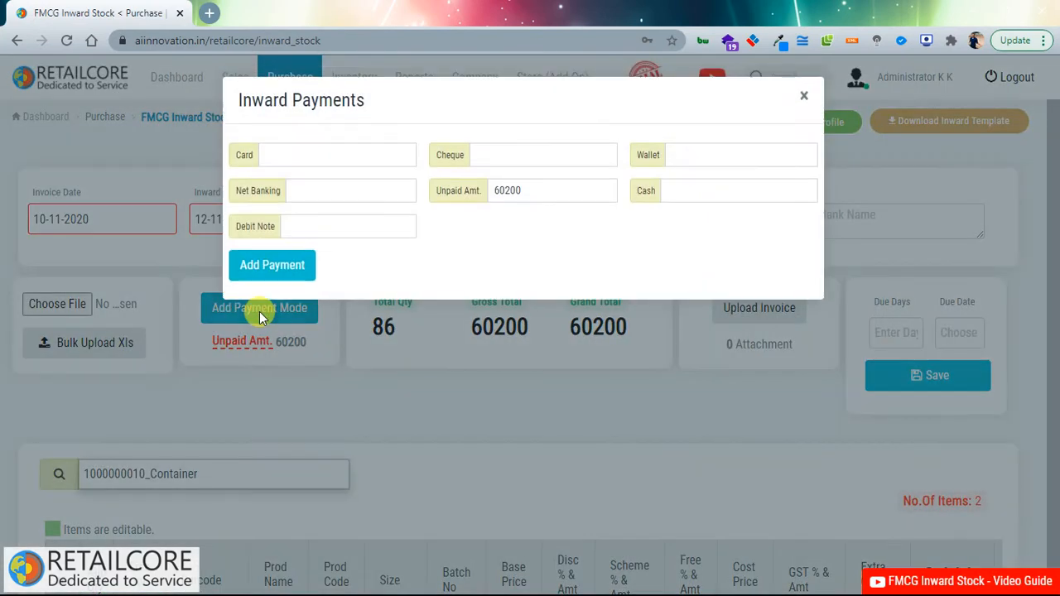
Step: Record a 30000 cheque payment, leaving 30200 unpaid
left_click_drag(525, 189, 445, 193)
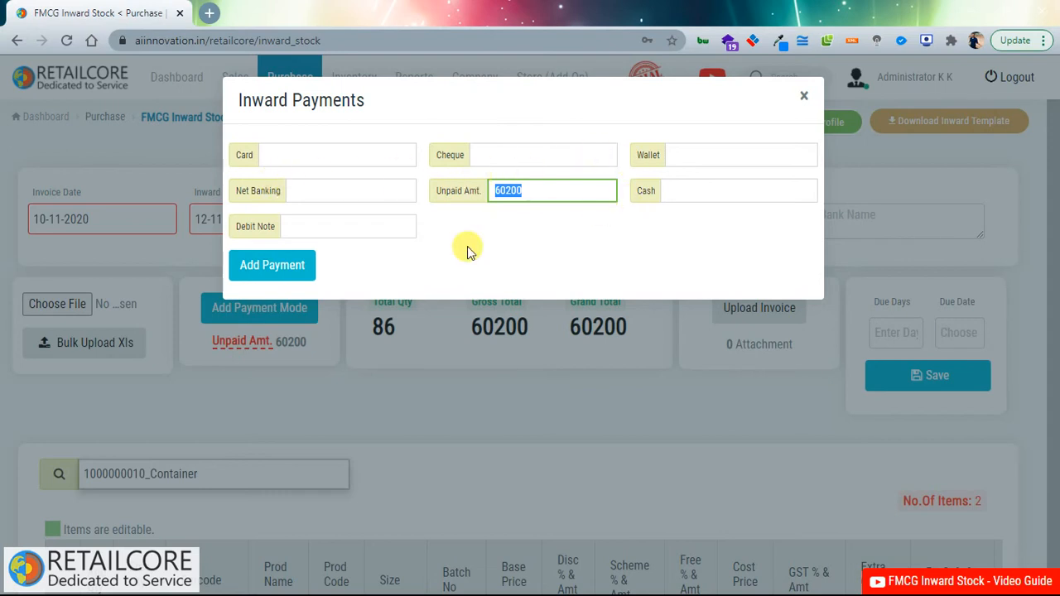
left_click(492, 156)
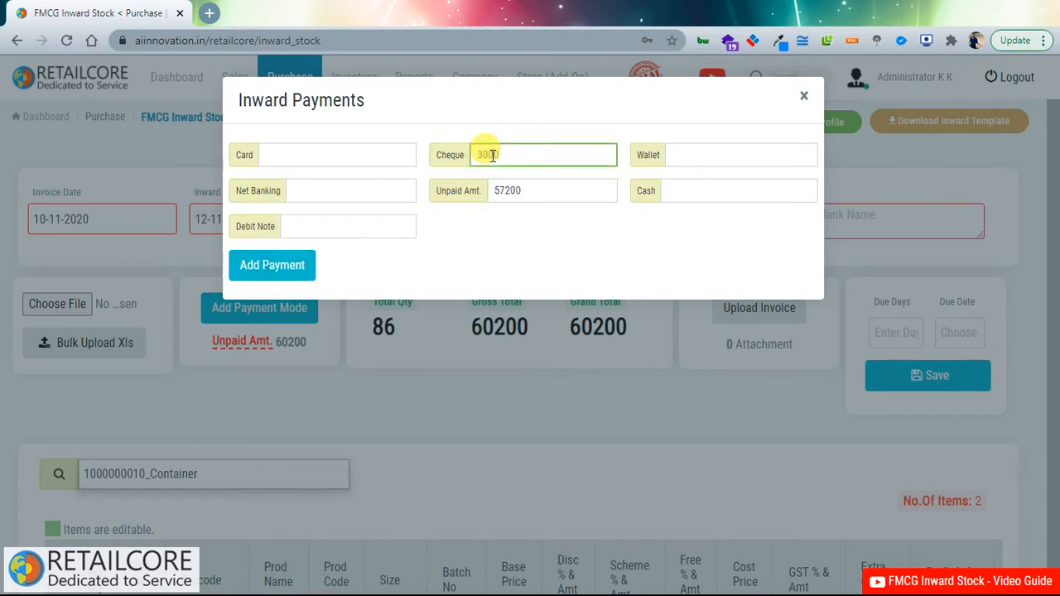
left_click(276, 263)
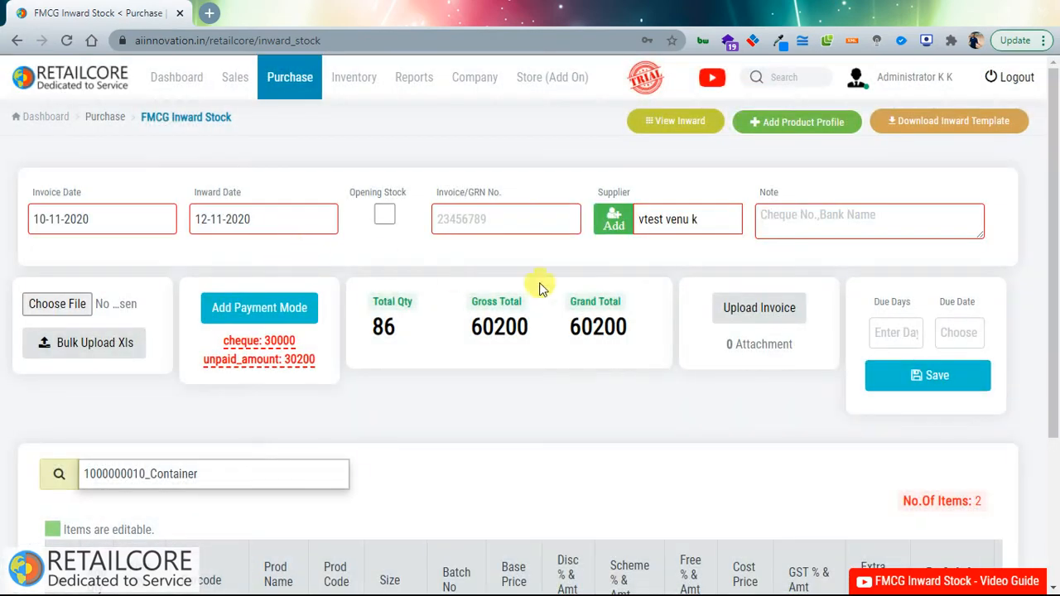
Step: Open the invoice upload form and close it without attaching a file
left_click(732, 311)
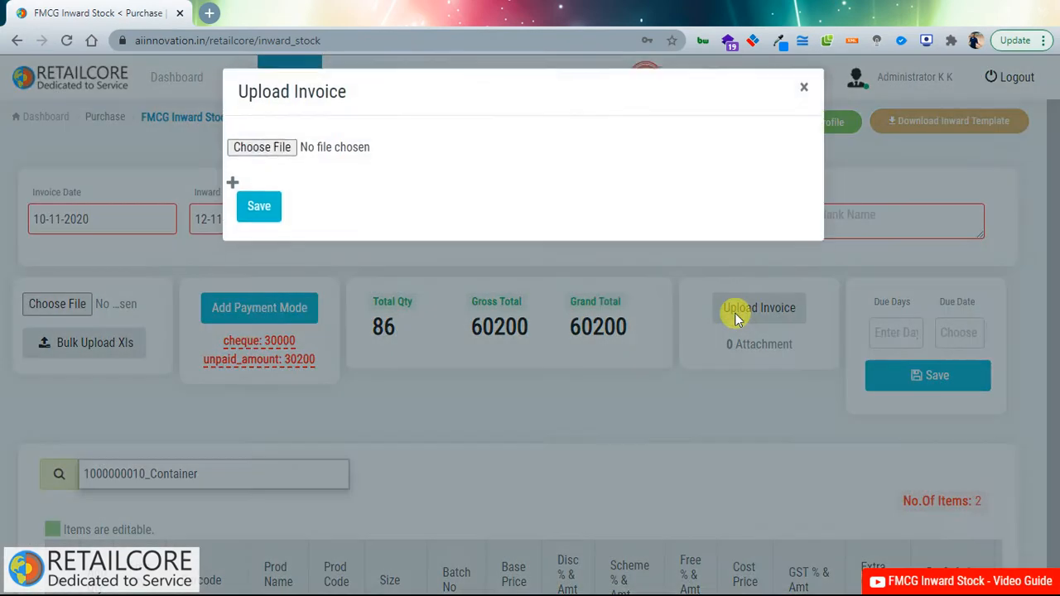
left_click(264, 158)
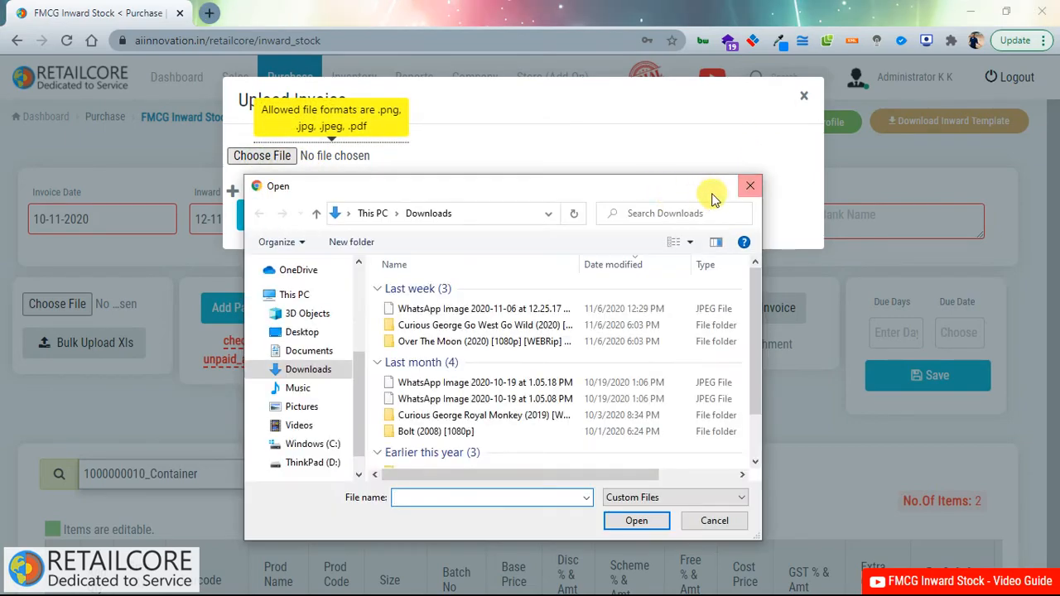
left_click(742, 186)
left_click(800, 98)
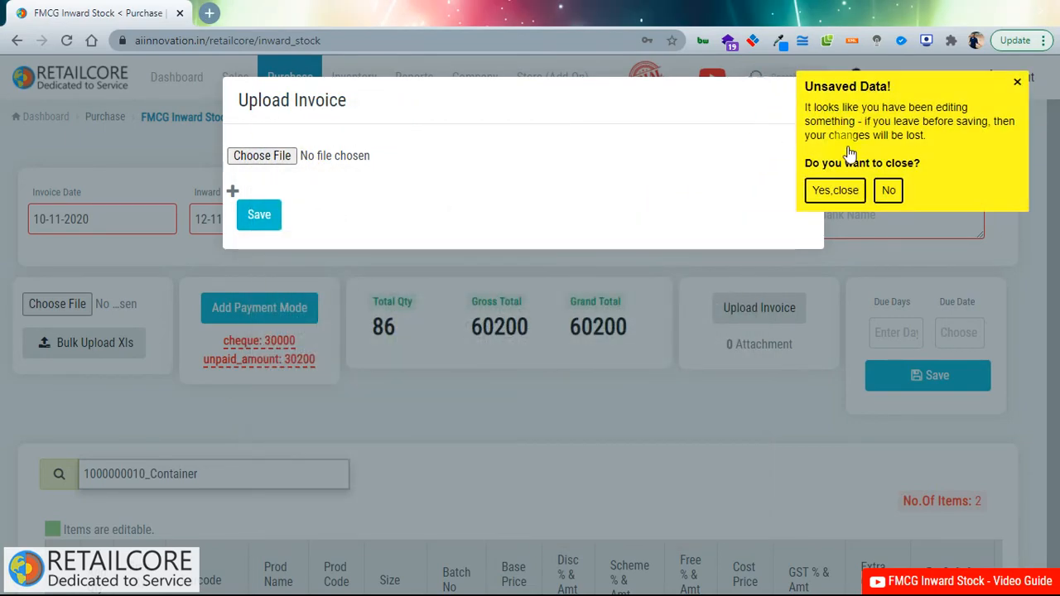
left_click(834, 190)
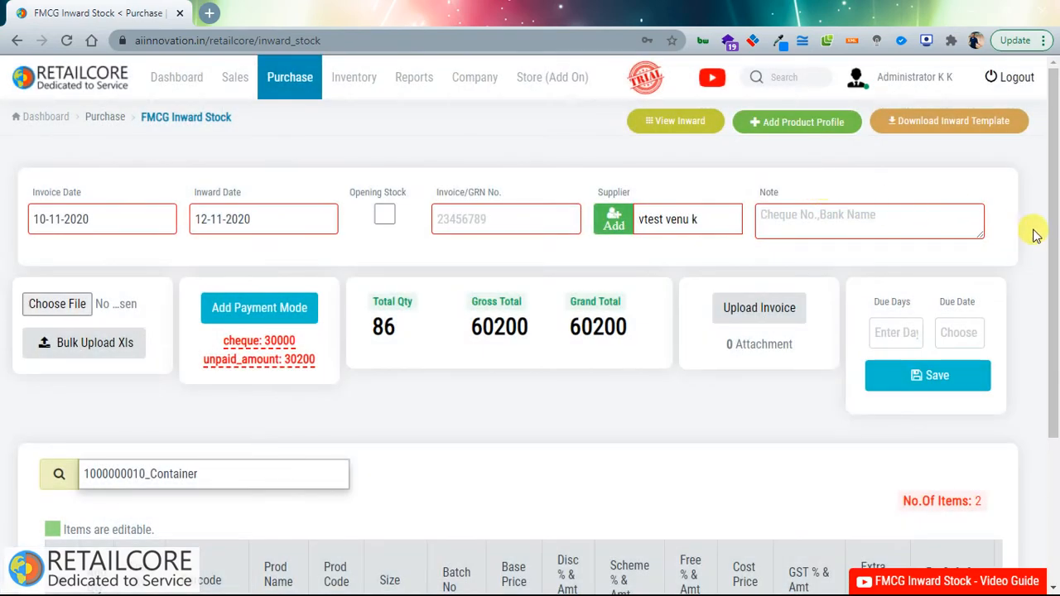
Step: Set 30 due days, add the note 'hdfc55', and save the stock inward
left_click(908, 335)
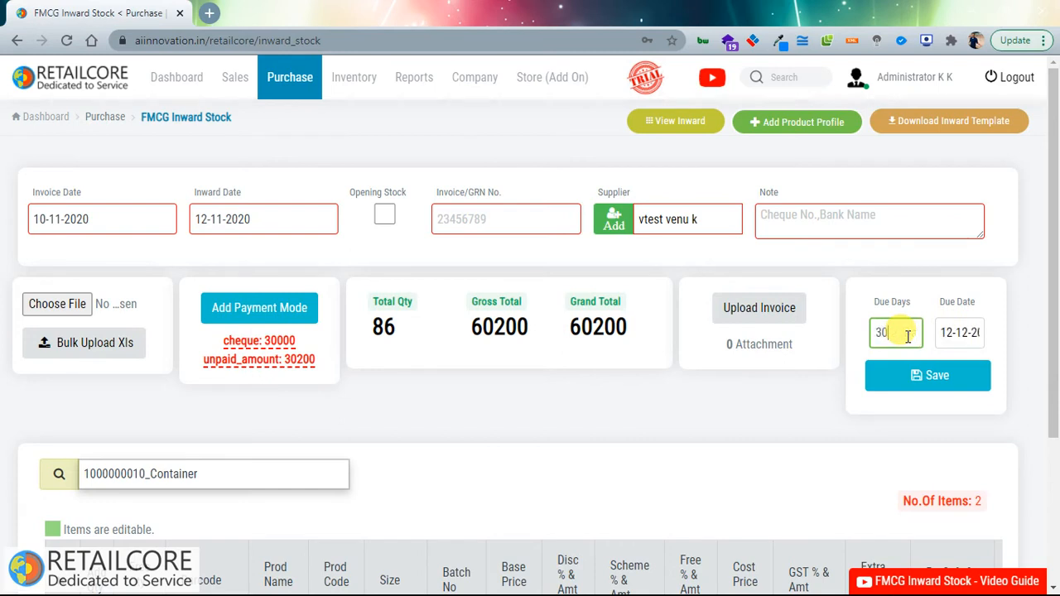
left_click(801, 215)
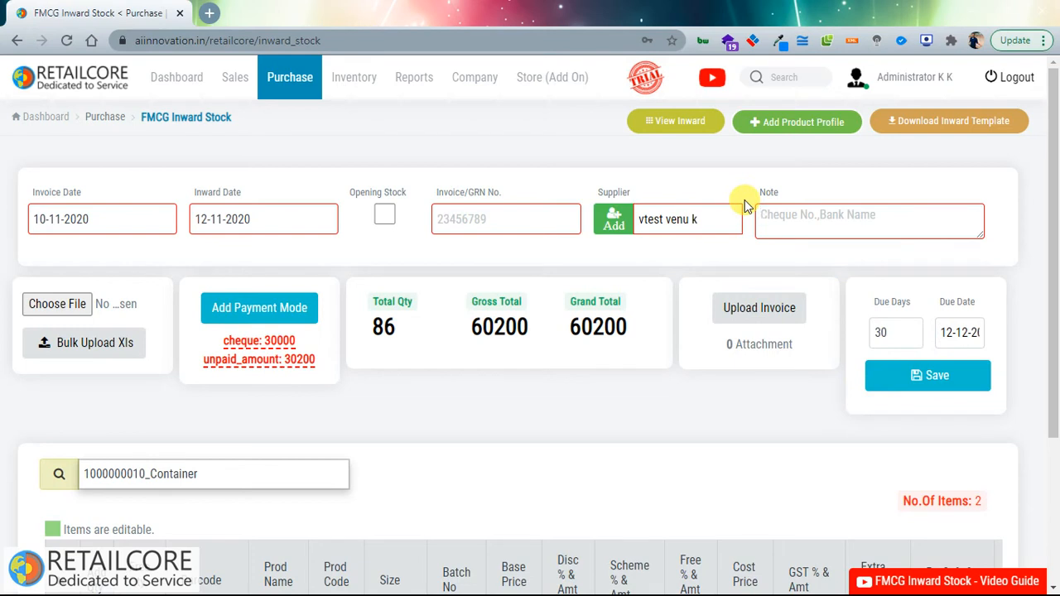
type("hdfc55")
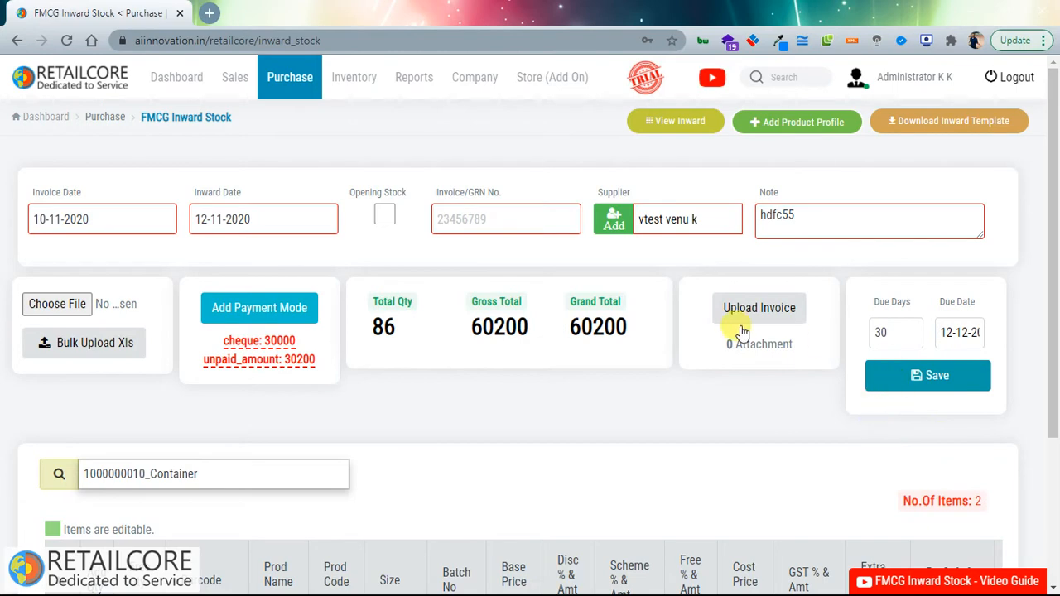
left_click(899, 376)
left_click_drag(366, 327, 585, 330)
left_click(561, 404)
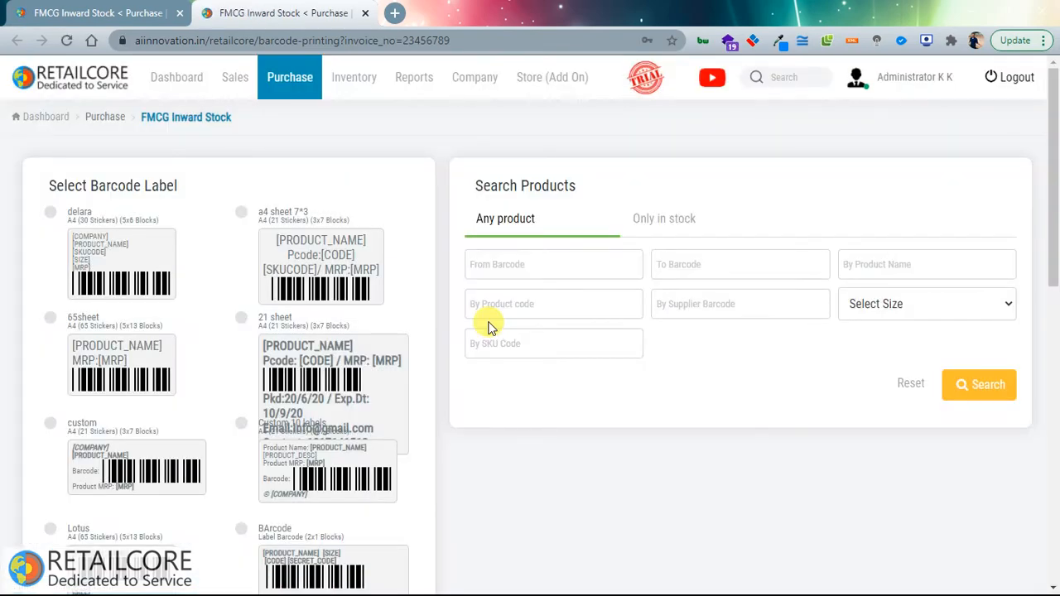
Step: Scroll through the available barcode label designs on the label printing page
left_click_drag(1052, 143, 1053, 186)
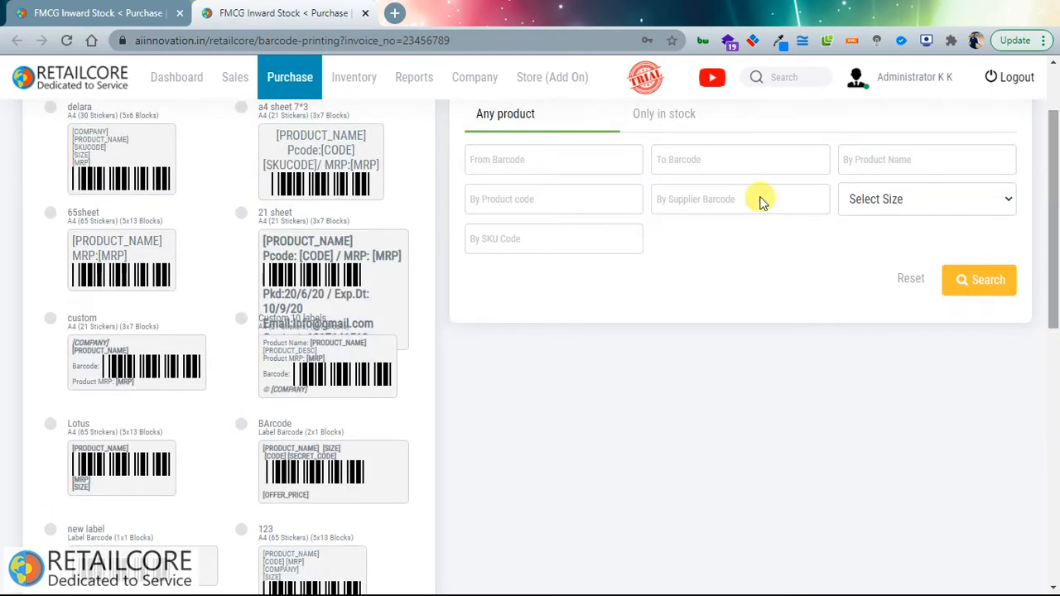
scroll(130, 218, "up", 2)
left_click_drag(100, 213, 348, 396)
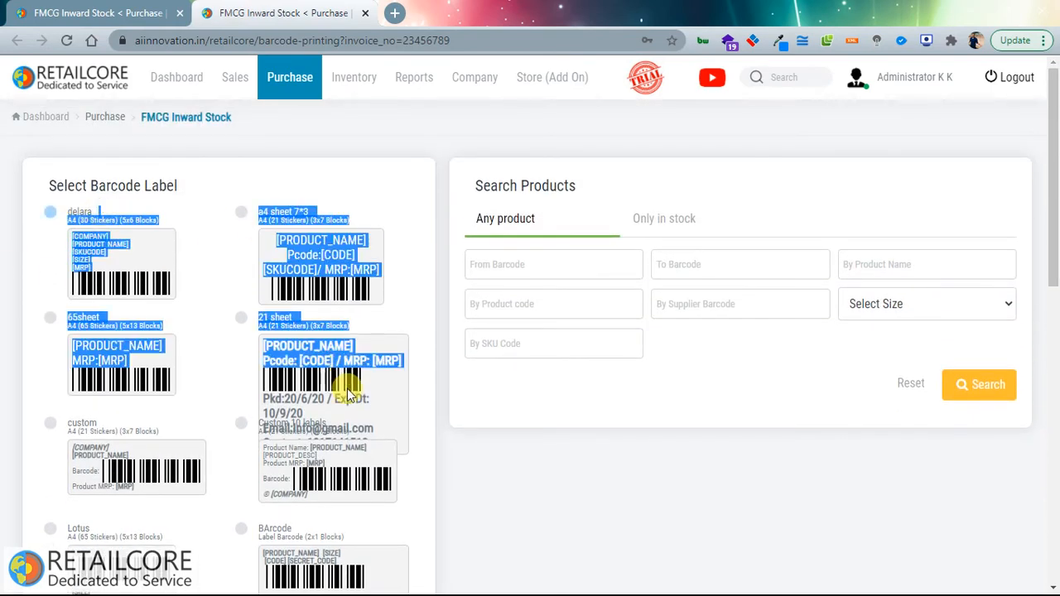
scroll(346, 396, "down", 3)
scroll(355, 431, "down", 2)
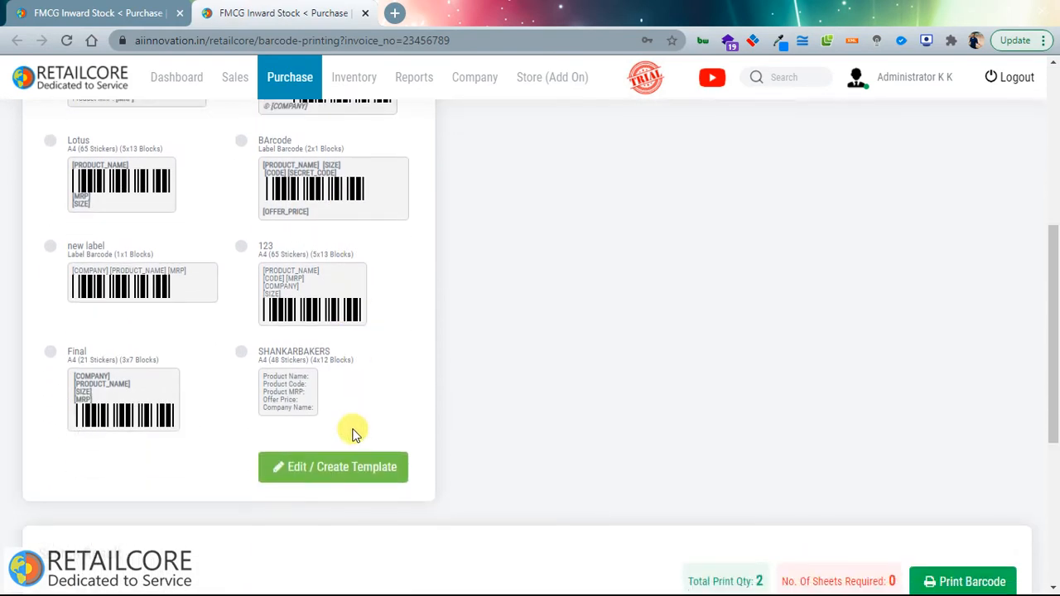
scroll(326, 406, "up", 5)
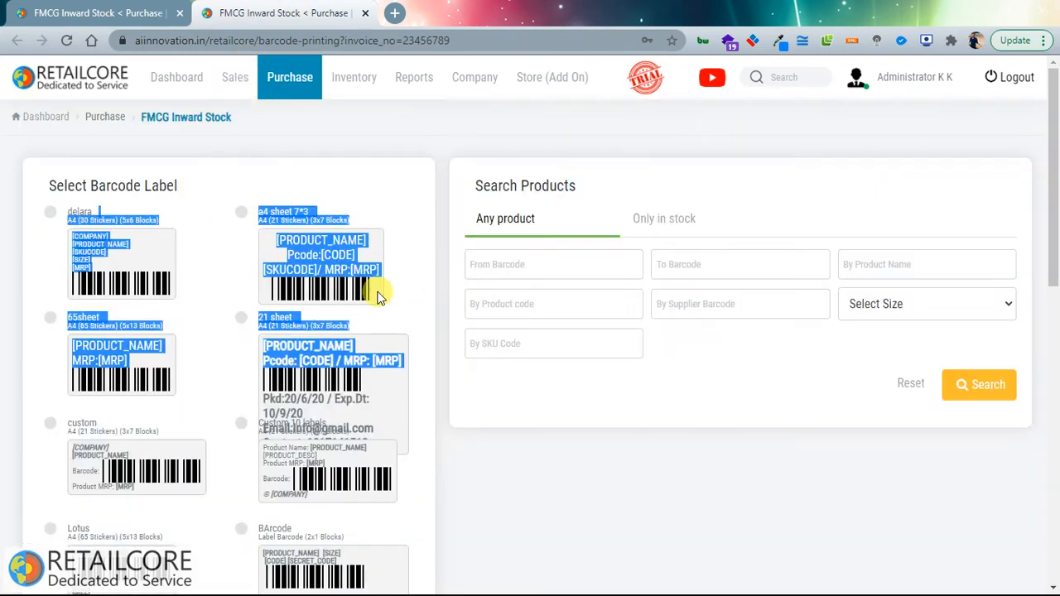
left_click(500, 482)
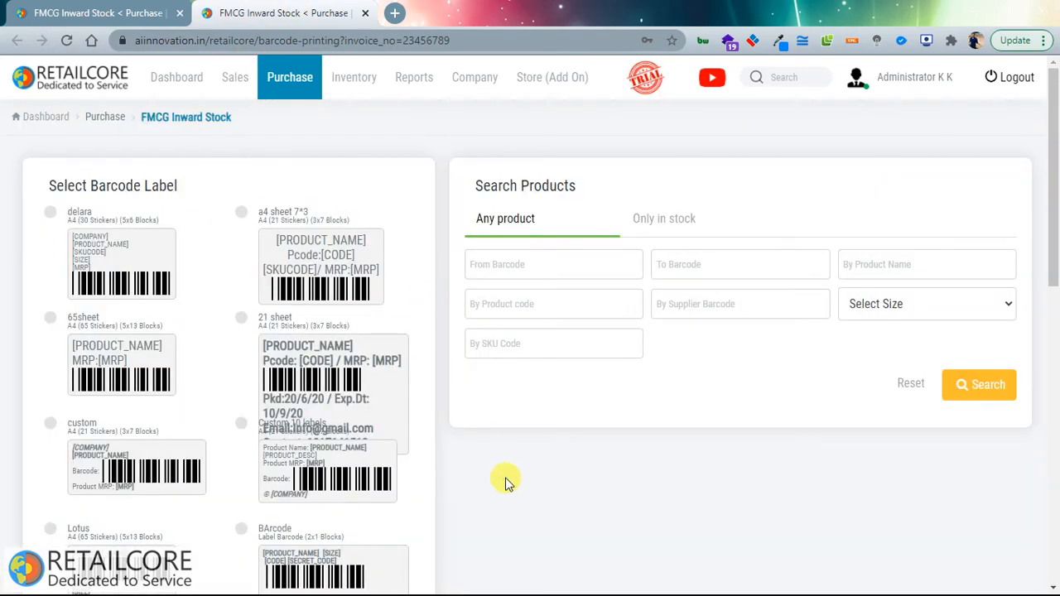
scroll(383, 327, "down", 5)
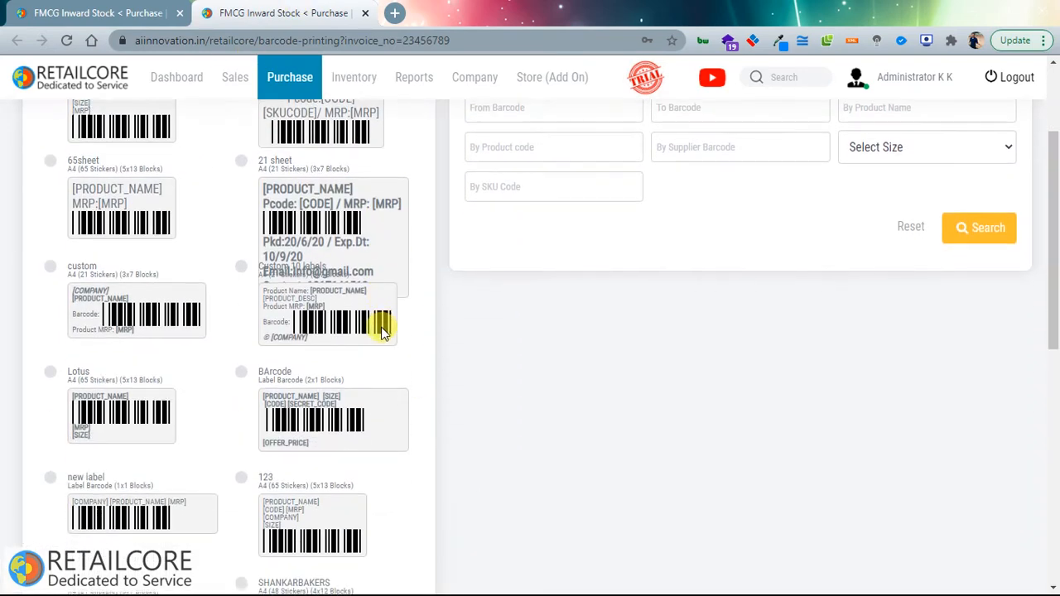
left_click(345, 307)
Step: Create a new label template using barcode type C128A, keeping the paper sheet size
scroll(391, 279, "down", 6)
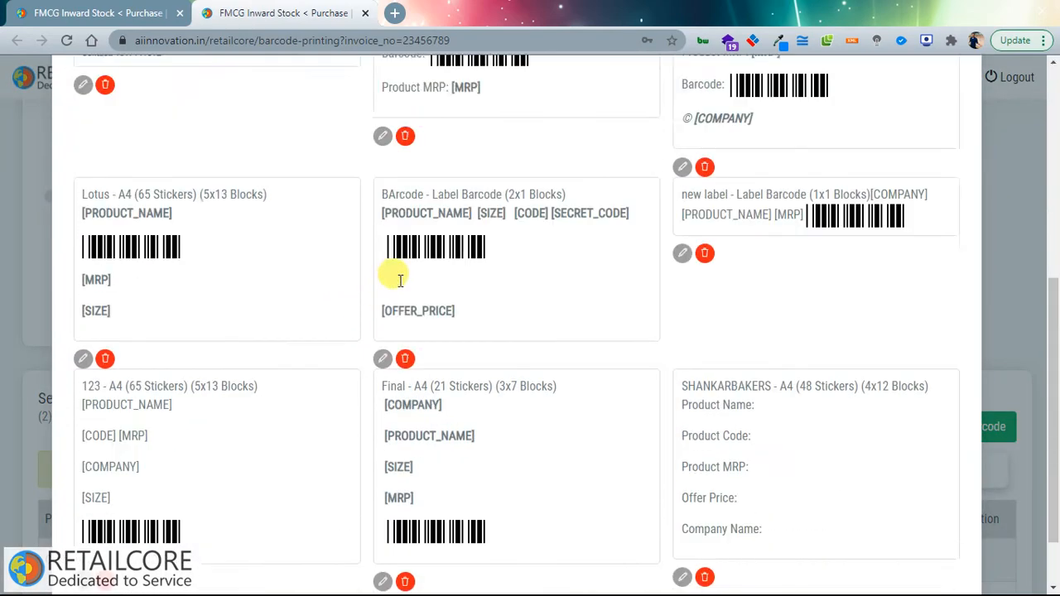
left_click(840, 549)
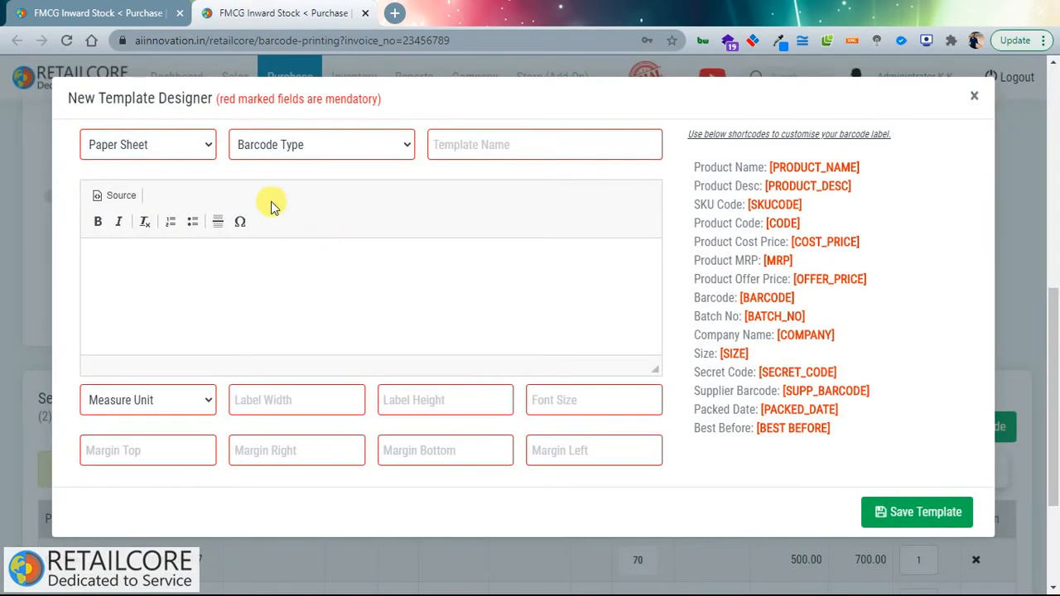
left_click(157, 147)
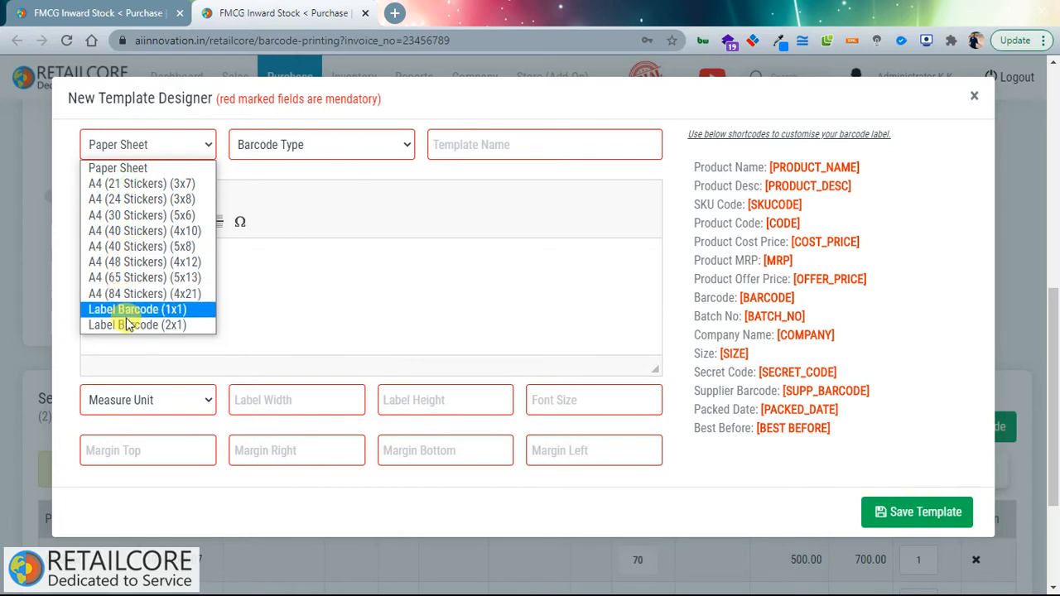
left_click(124, 168)
left_click(276, 145)
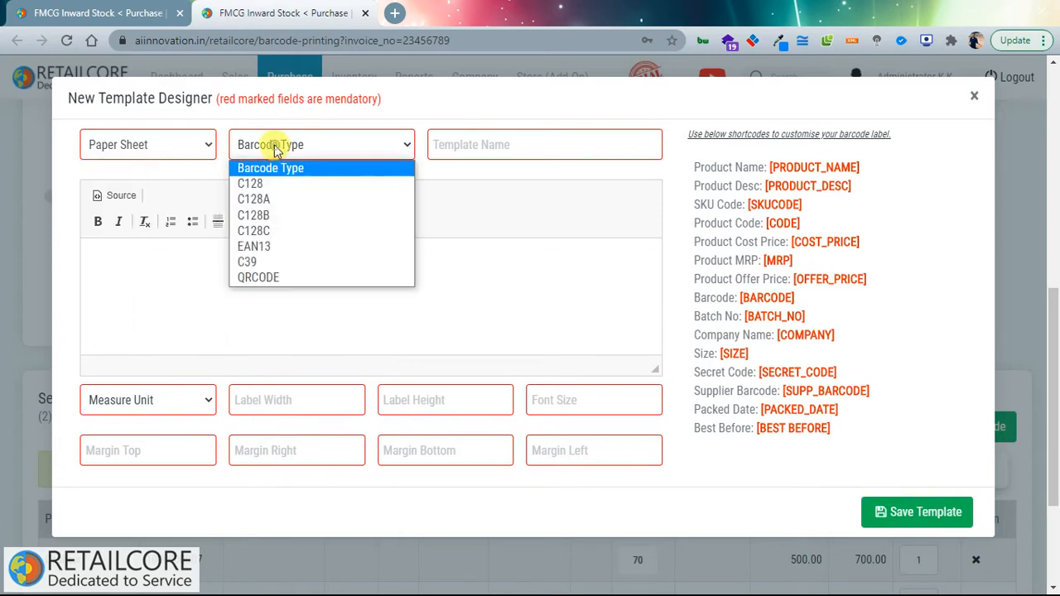
left_click(286, 200)
Step: Drag the full product shortcode list into the label layout and check unit and margin options
left_click(516, 242)
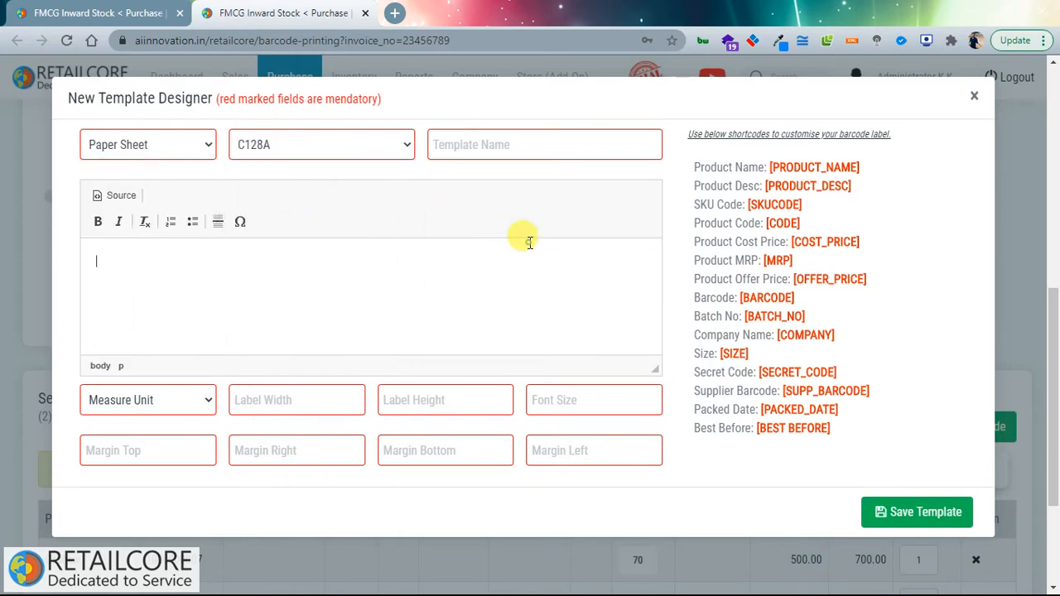
left_click_drag(711, 168, 871, 430)
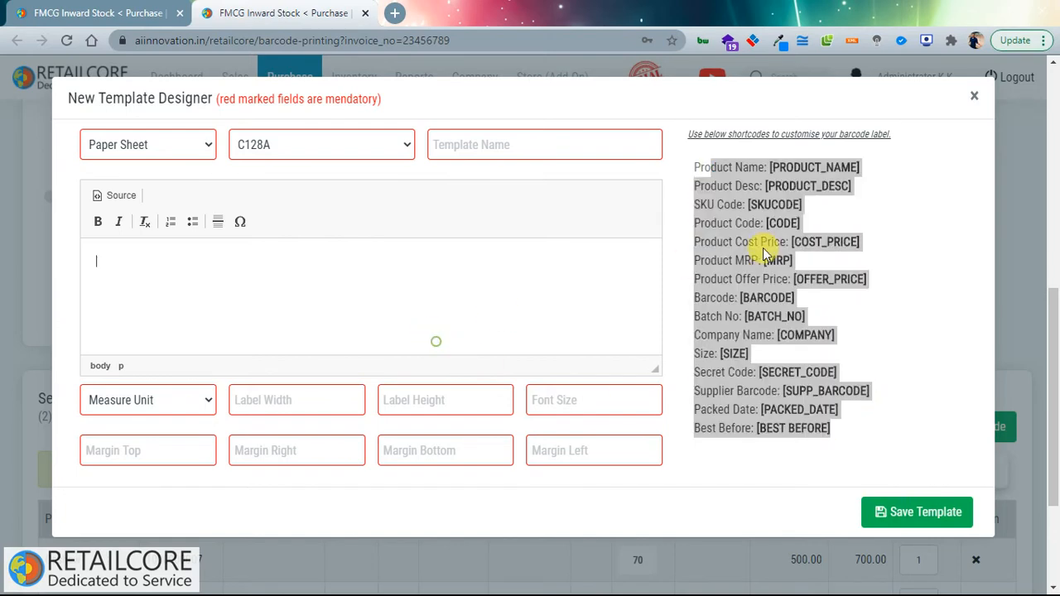
left_click_drag(714, 241, 268, 260)
left_click_drag(185, 264, 290, 304)
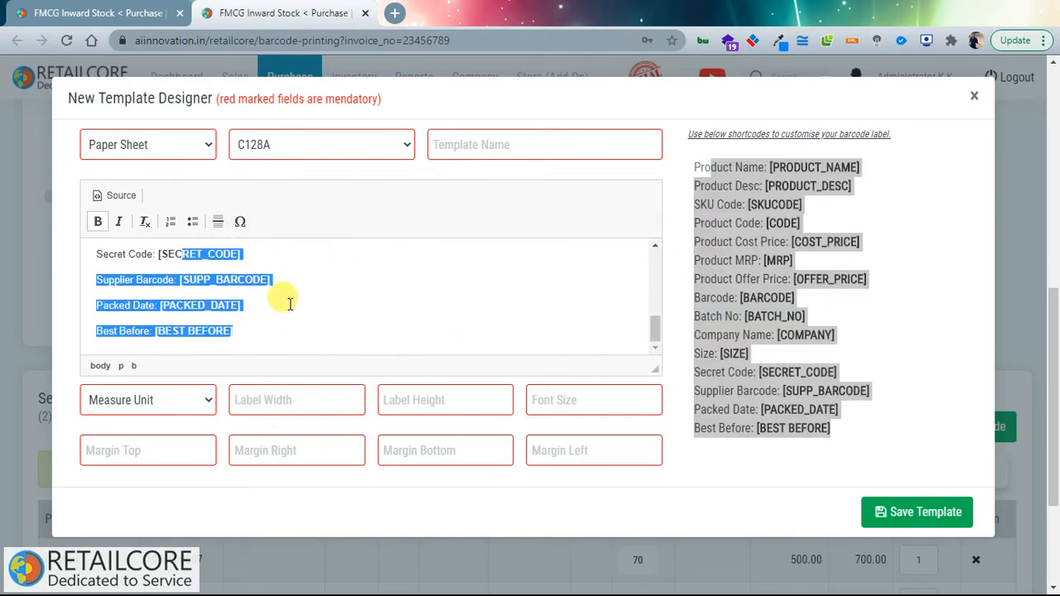
left_click(201, 398)
left_click(294, 455)
left_click(554, 419)
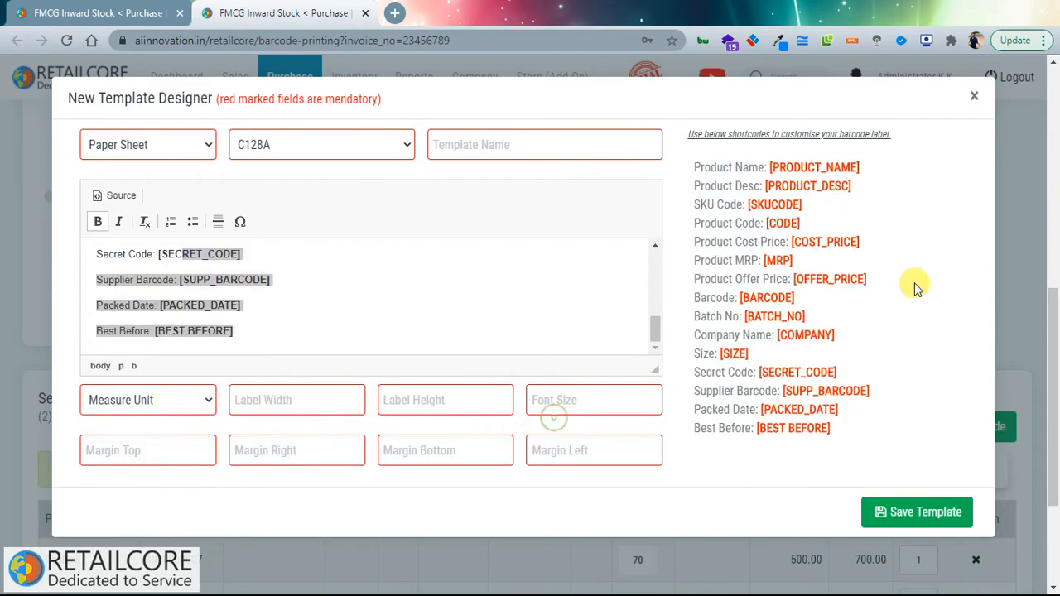
scroll(932, 176, "up", 4)
Step: Close the template designer and toggle Print Qty to each product's full quantity
left_click(975, 98)
scroll(324, 310, "up", 5)
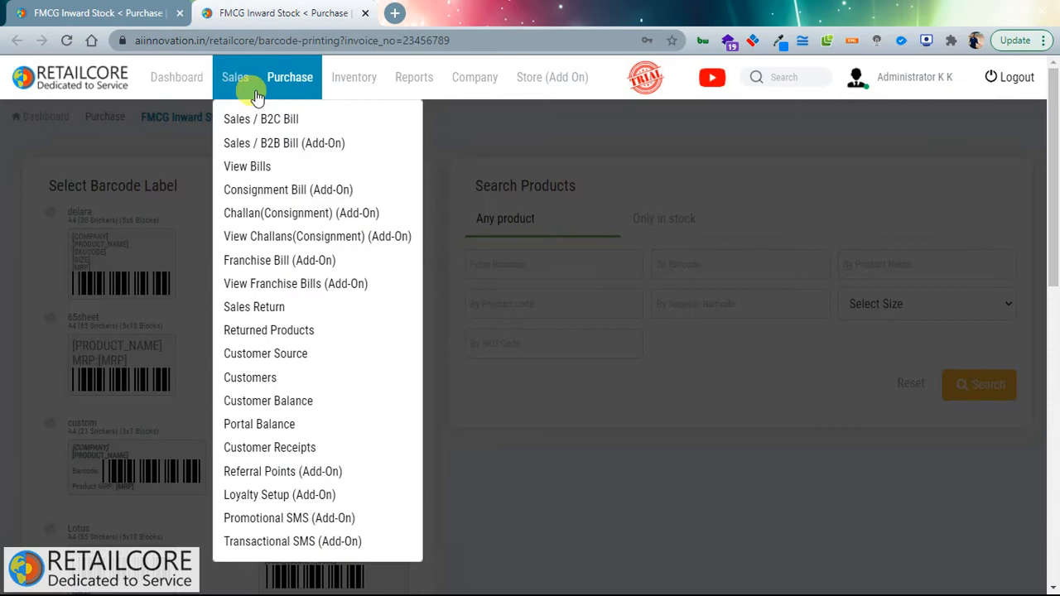
mouse_move(291, 93)
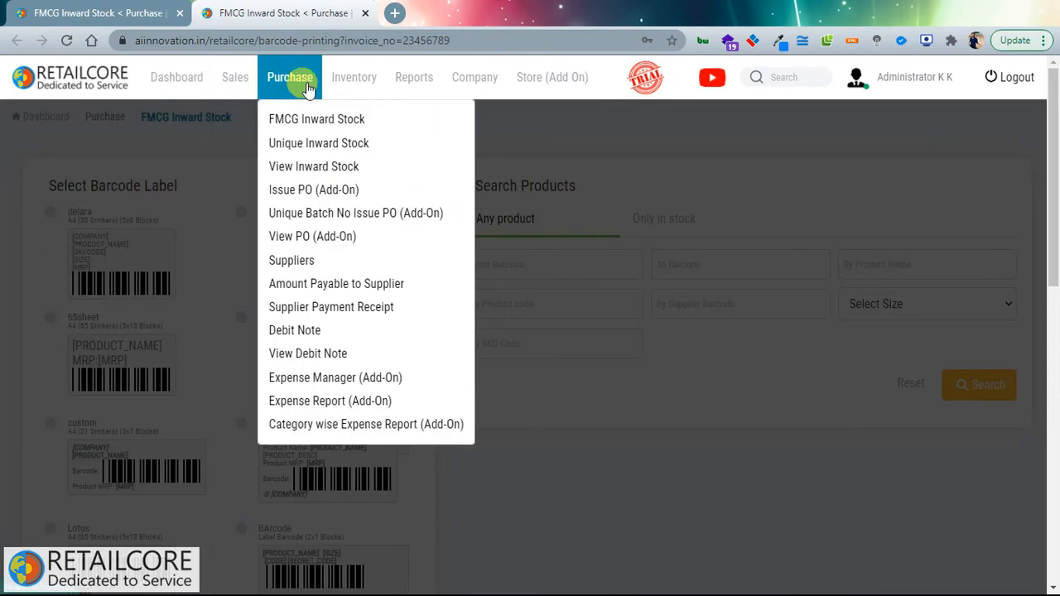
scroll(692, 290, "down", 8)
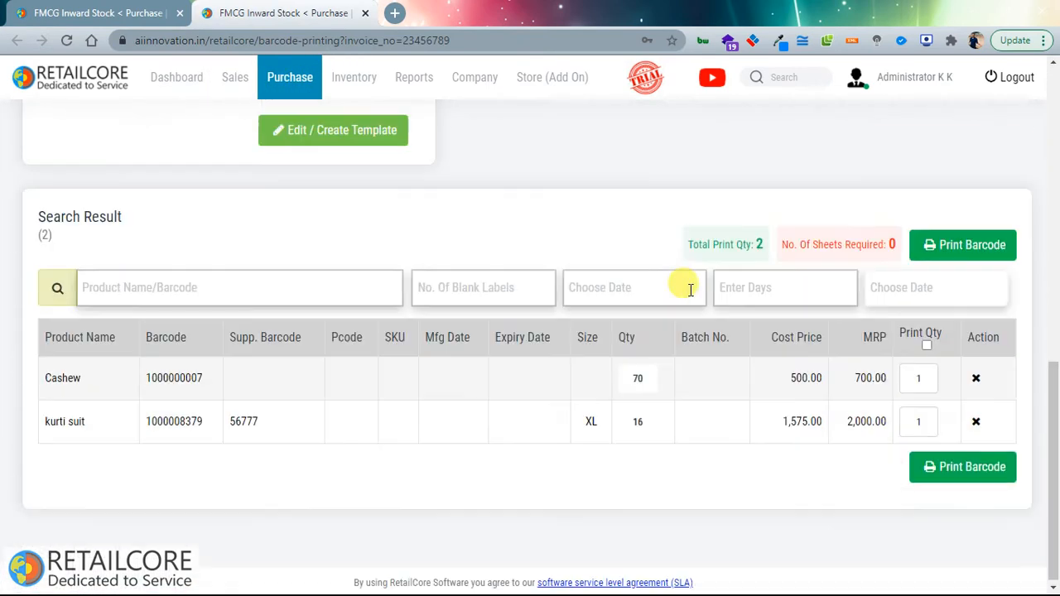
left_click(927, 342)
left_click(927, 343)
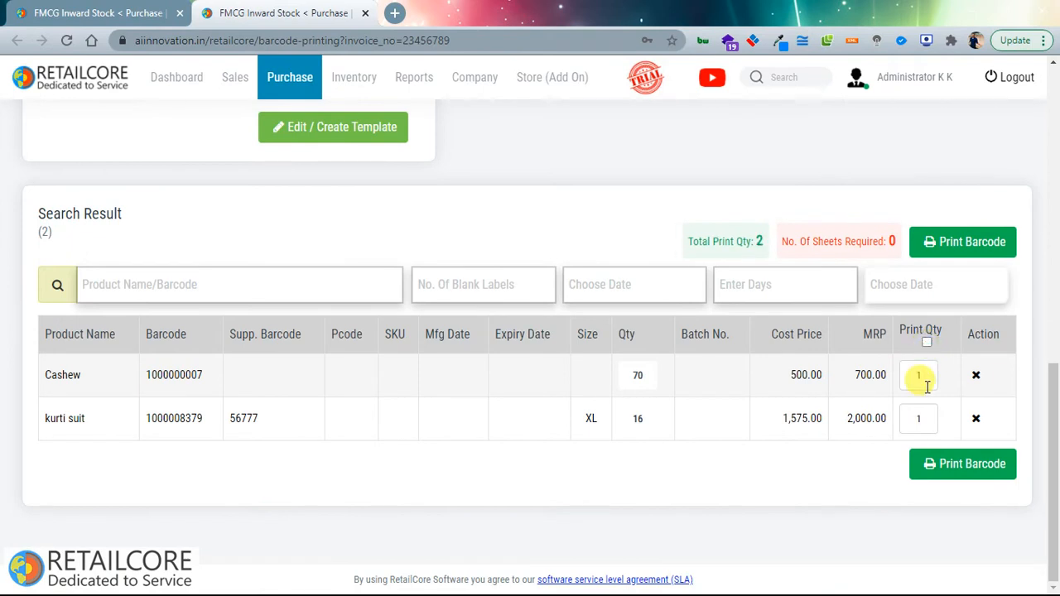
Step: Print 86 barcode labels (70 Cashew, 16 kurti suit) on the 21 sheet layout
left_click(945, 482)
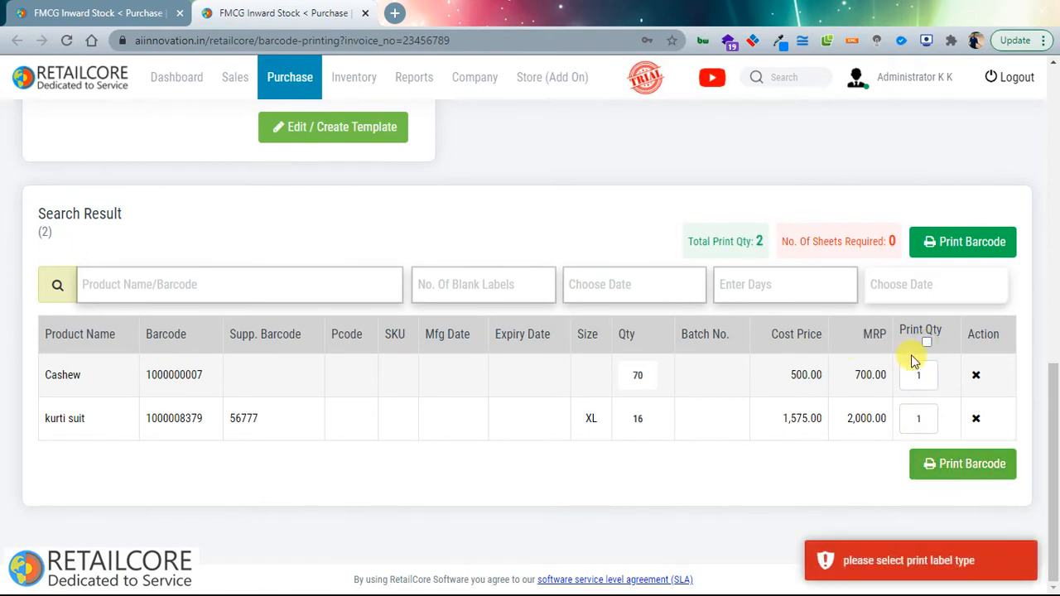
left_click(927, 342)
left_click(933, 465)
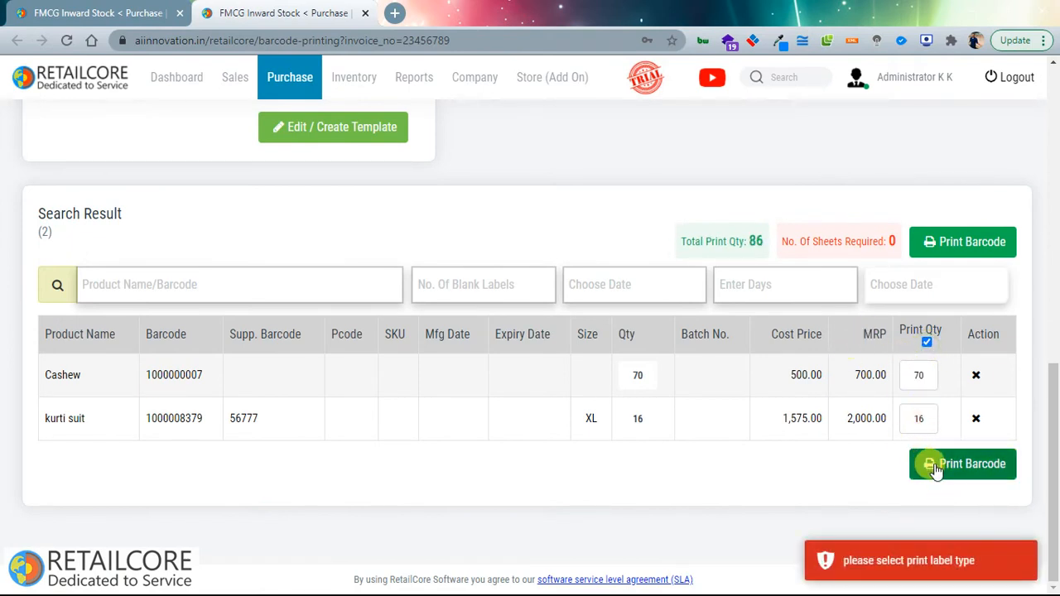
scroll(444, 320, "up", 8)
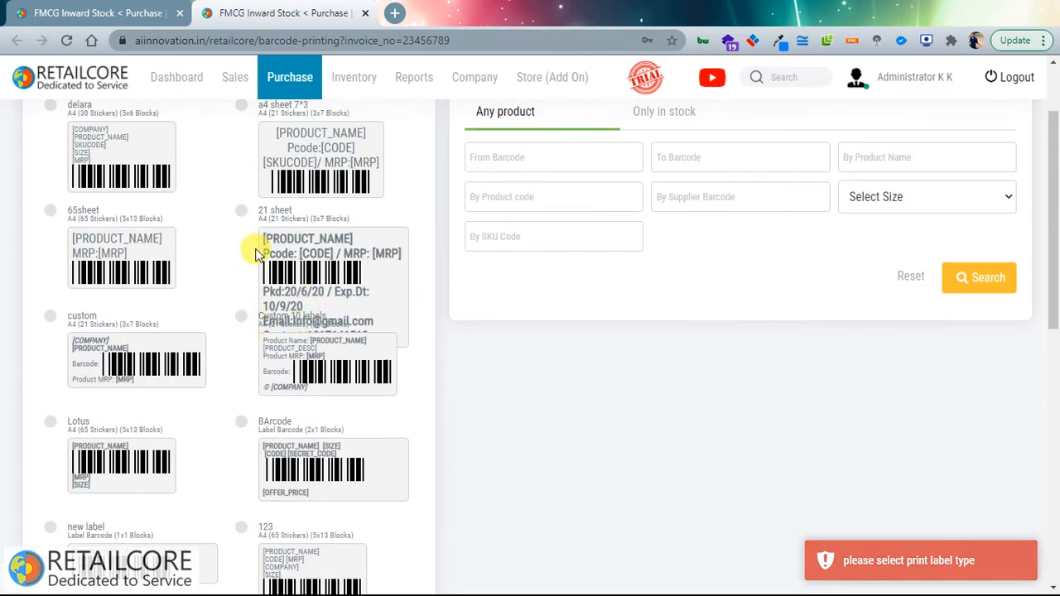
left_click(241, 211)
scroll(528, 290, "down", 8)
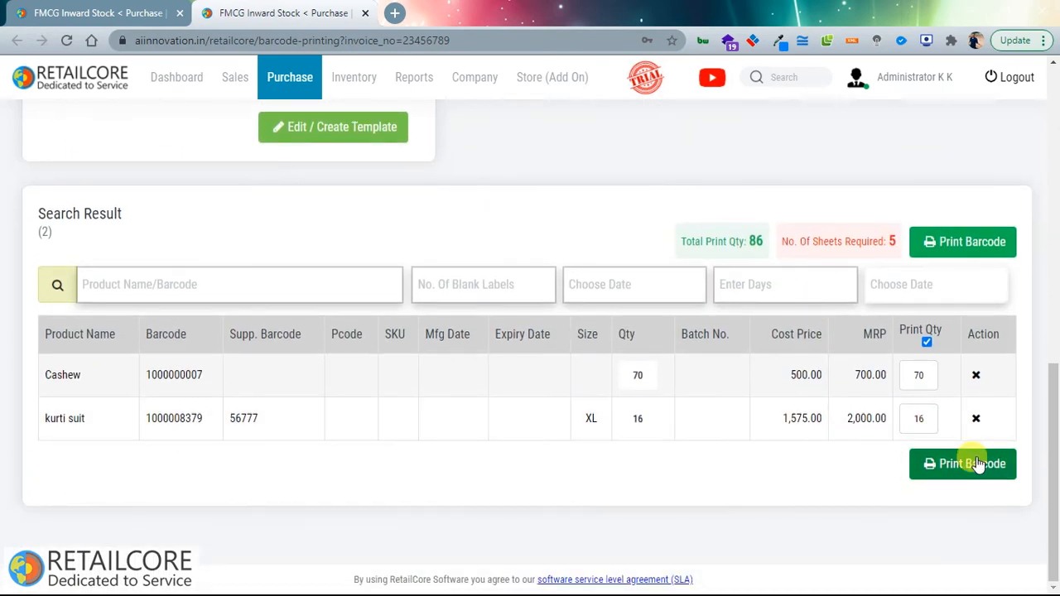
left_click(977, 464)
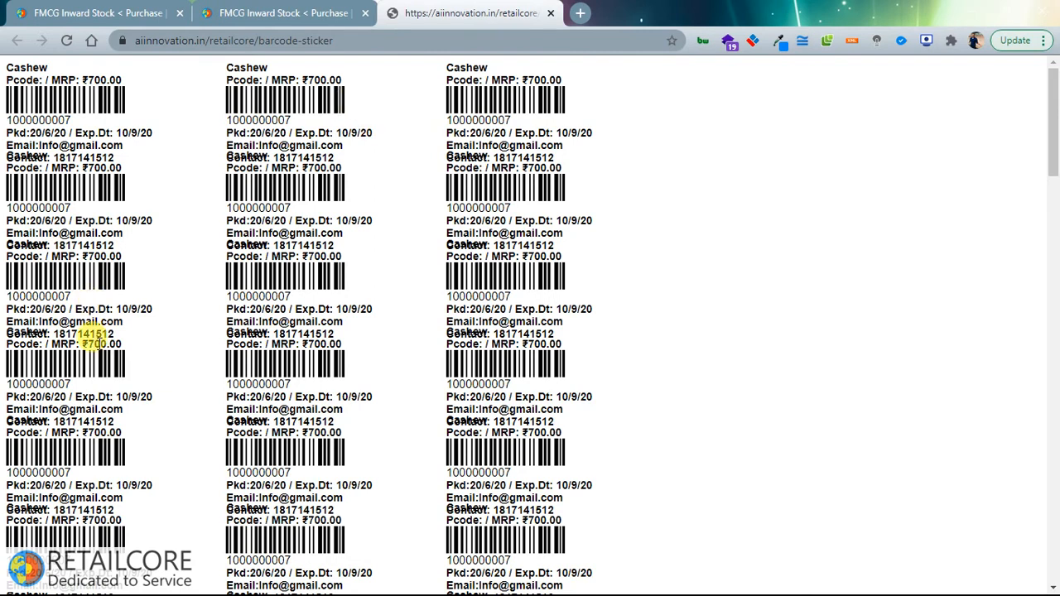
Step: Reset print quantities to 1, drop kurti suit, and print one Cashew barcode sticker
left_click_drag(98, 342, 224, 422)
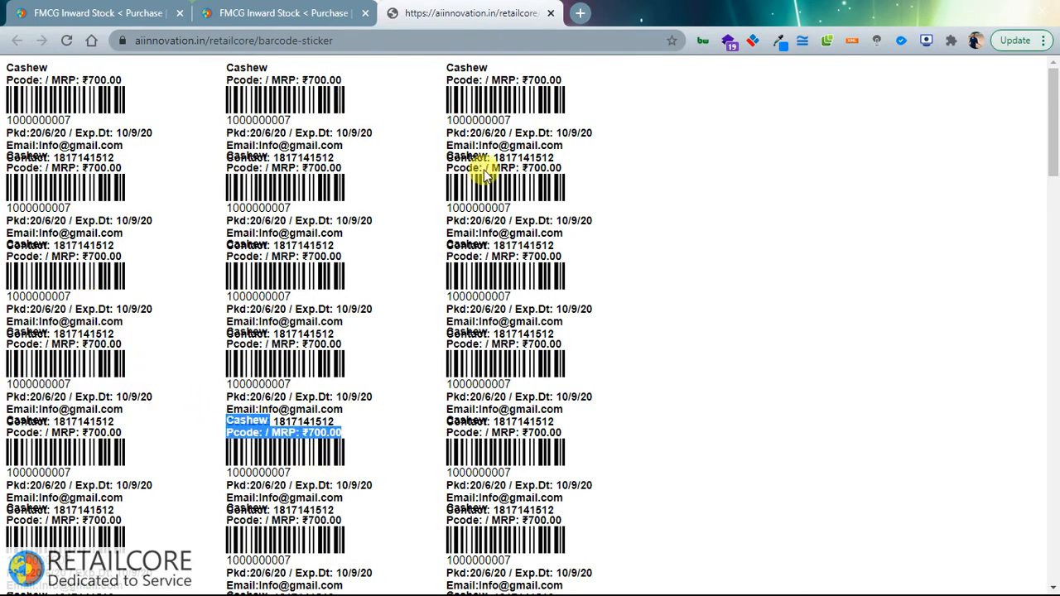
left_click(550, 14)
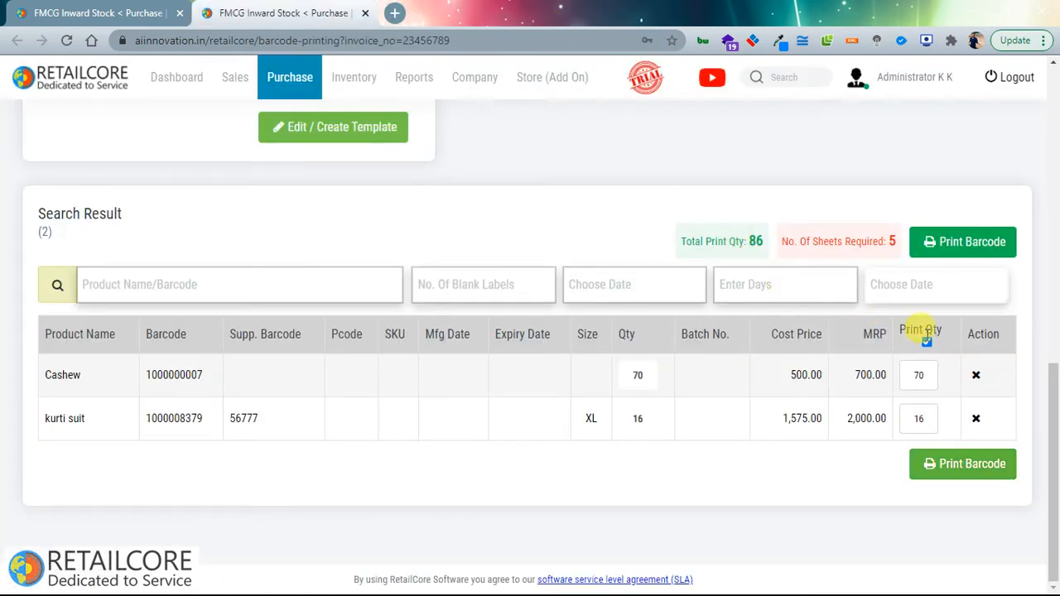
left_click(928, 343)
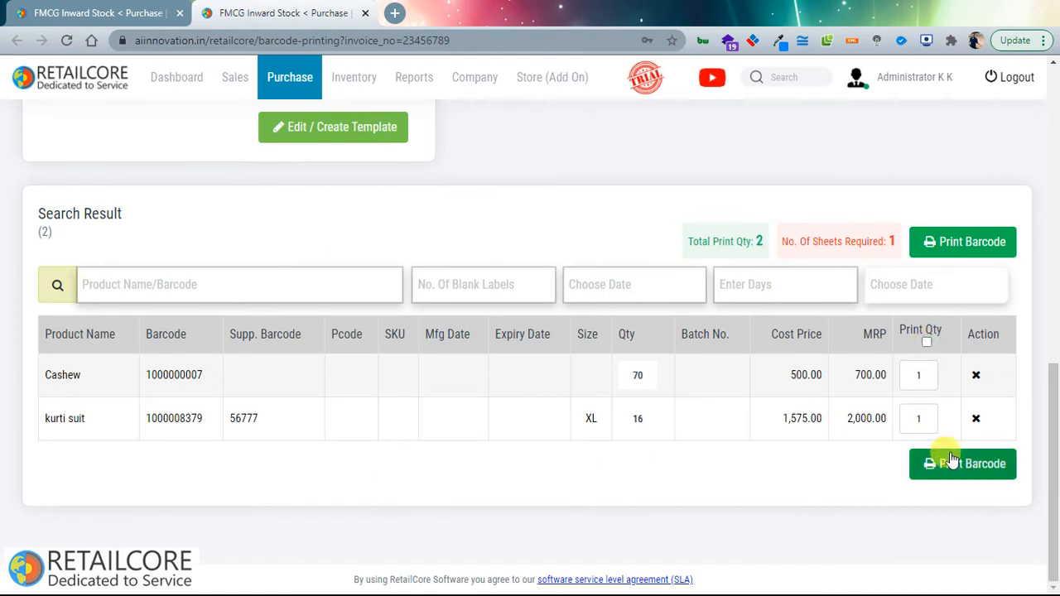
left_click(976, 419)
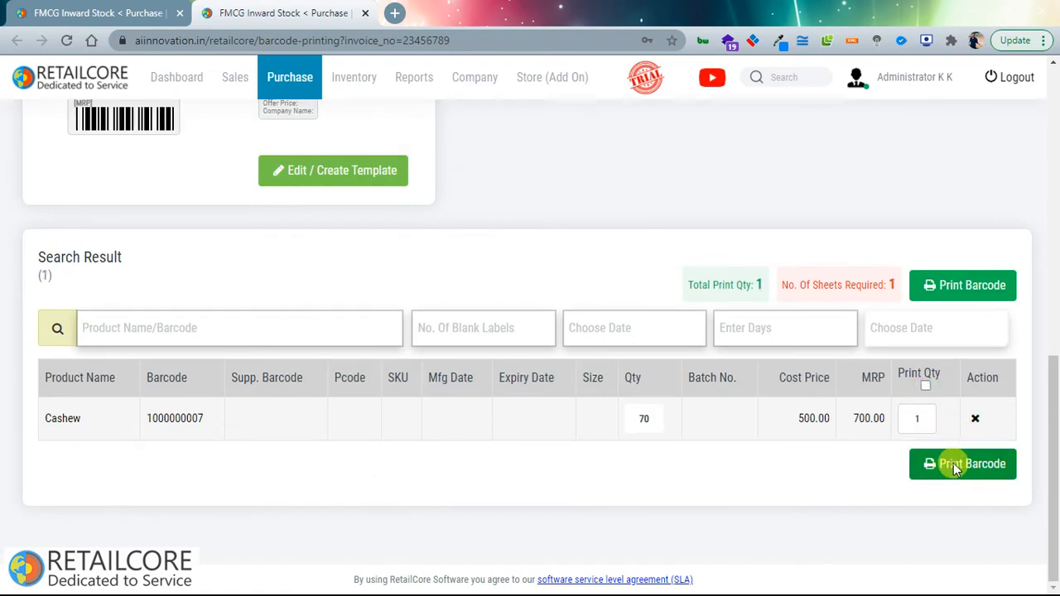
left_click(953, 463)
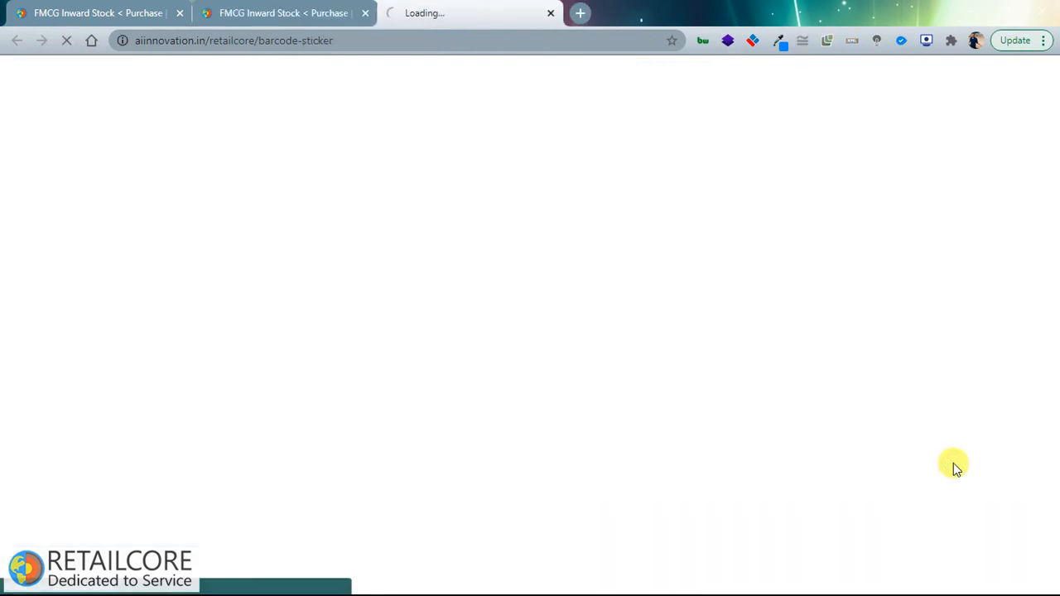
left_click_drag(161, 109, 85, 147)
Step: Close the sticker sheet and open View Inward Stock, showing 3 invoices totalling 60,515
left_click(553, 15)
scroll(461, 189, "up", 5)
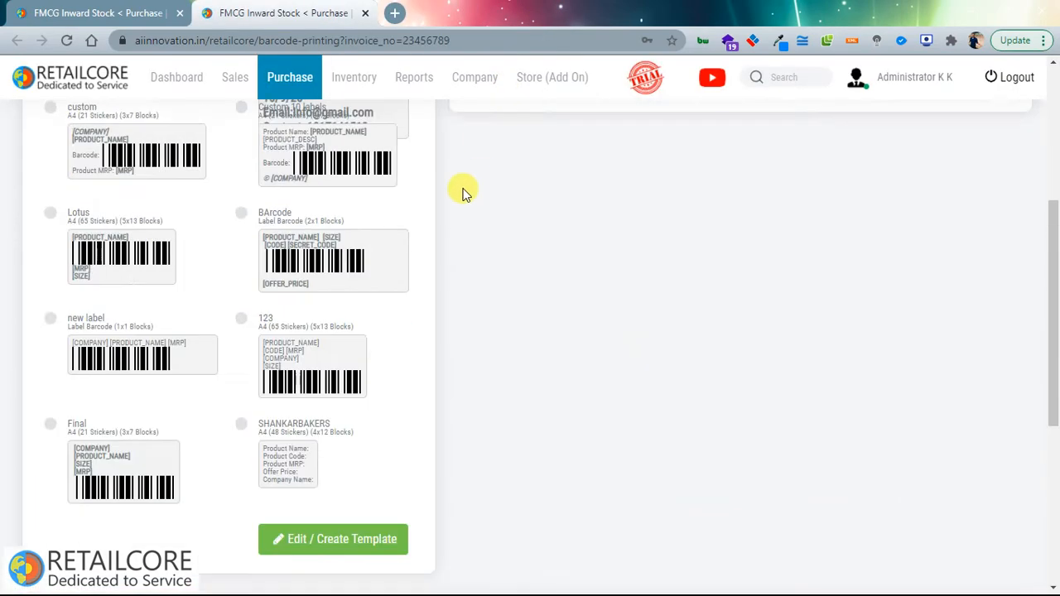
mouse_move(354, 77)
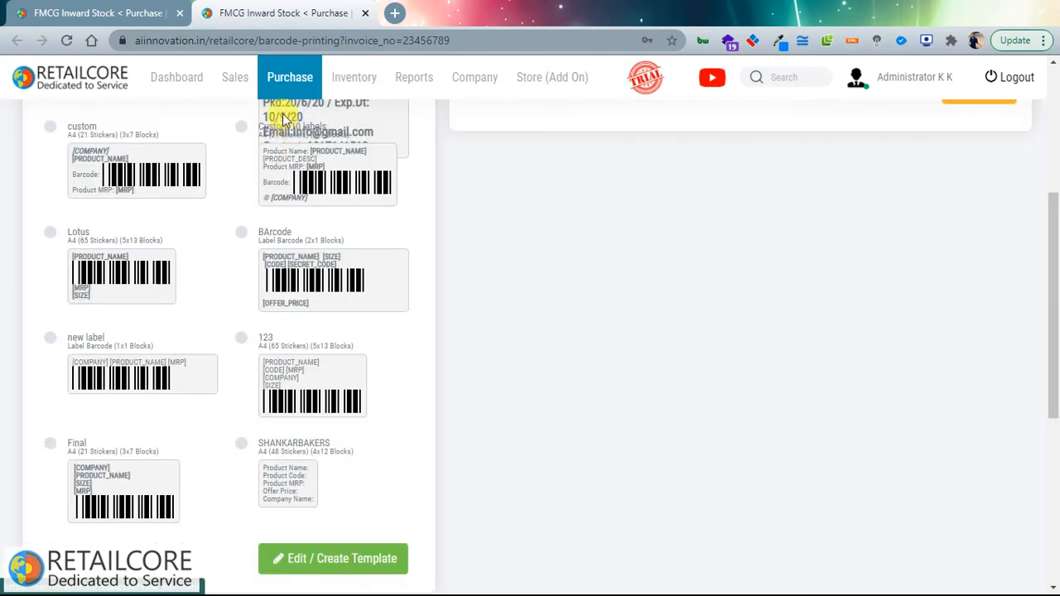
mouse_move(282, 79)
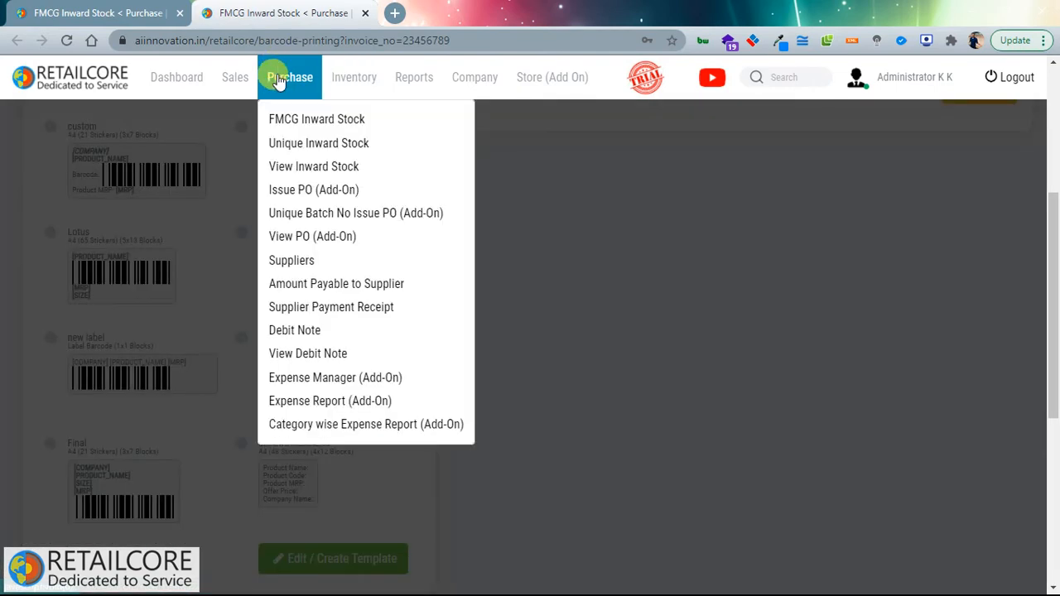
left_click(274, 172)
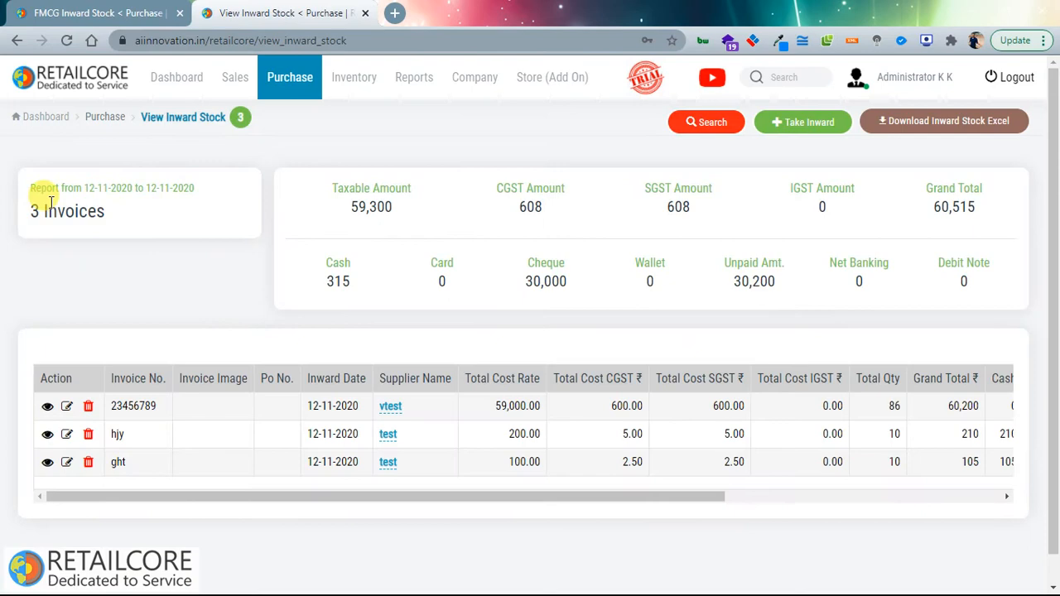
left_click_drag(50, 201, 395, 209)
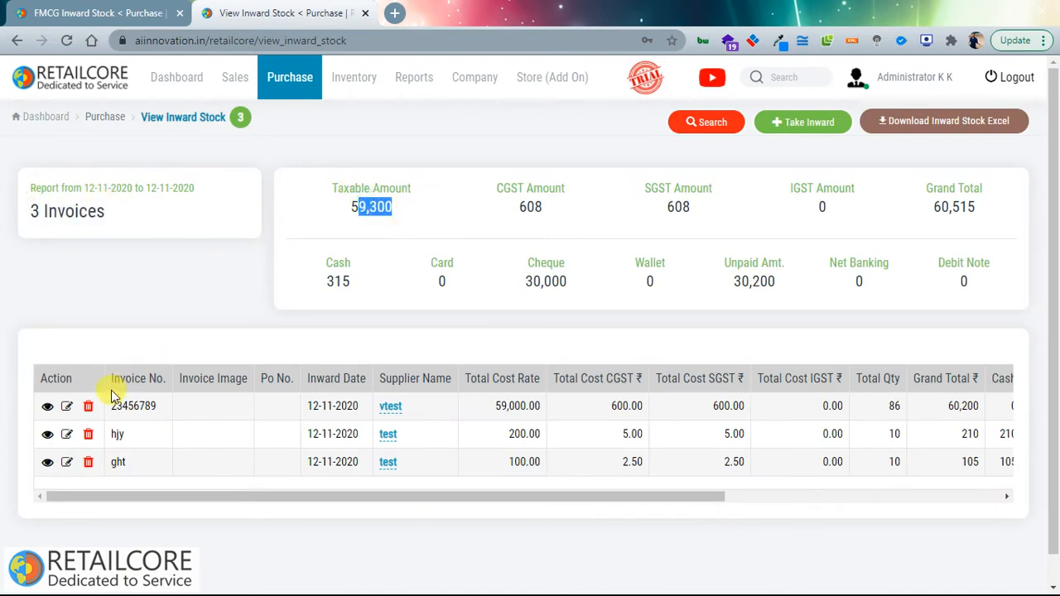
Step: Inspect invoice 23456789's items, then open a blank Debit Note DEBIT-29/20-21
left_click(48, 407)
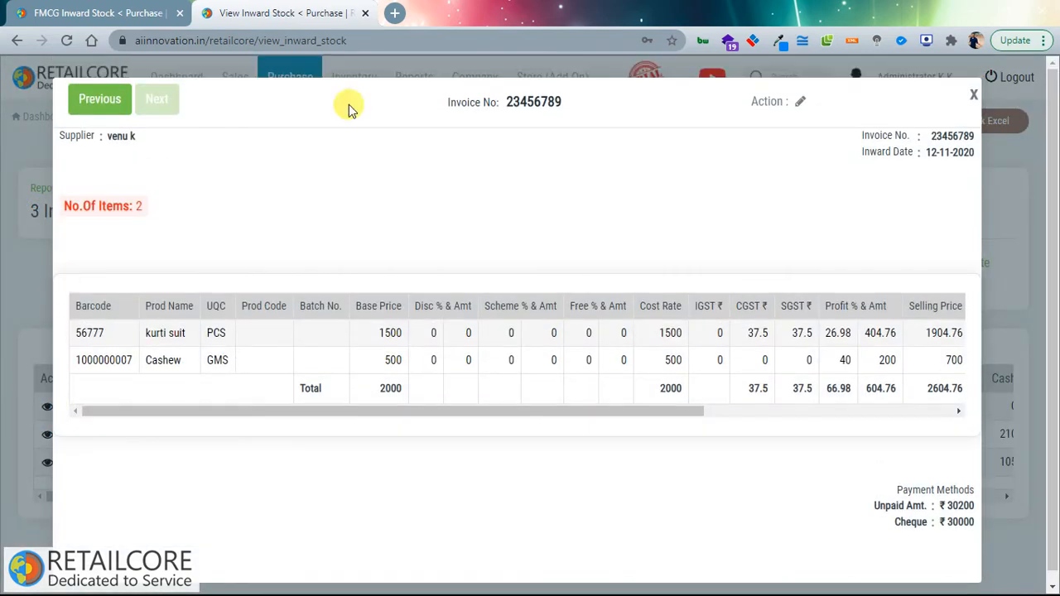
left_click(800, 103)
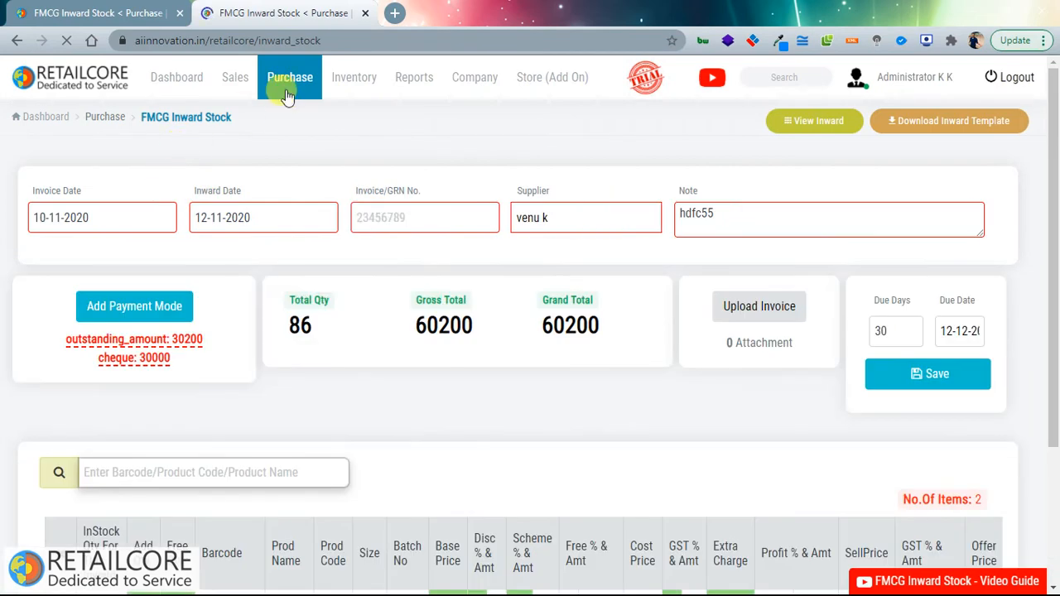
mouse_move(290, 87)
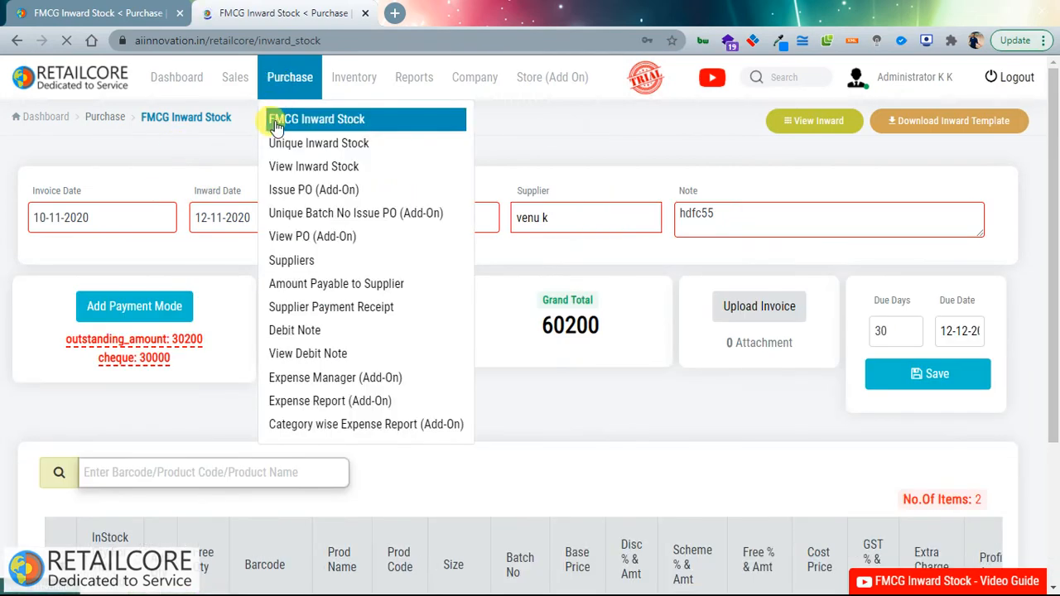
left_click(279, 328)
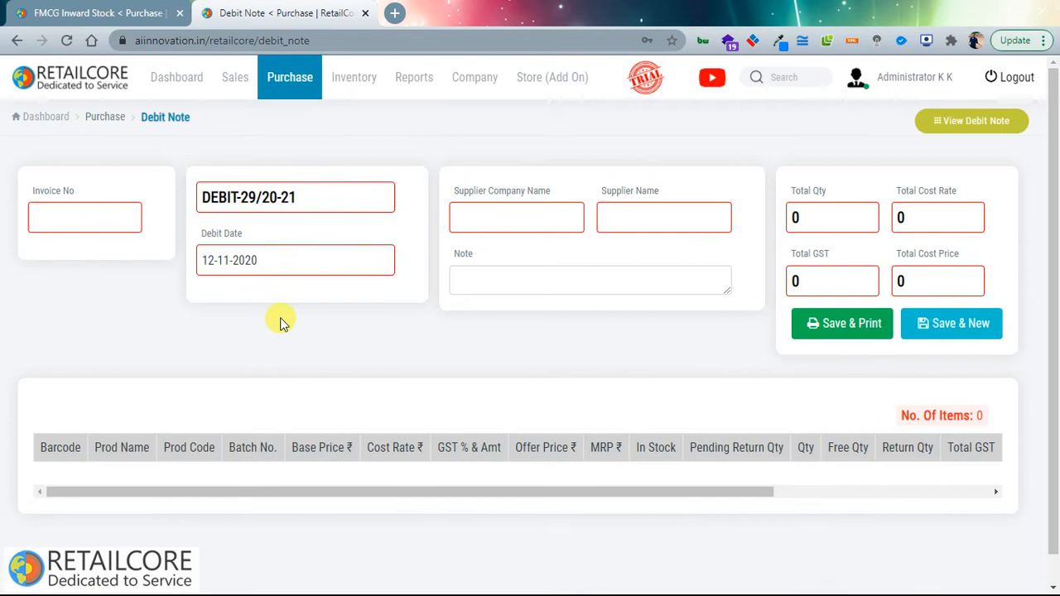
left_click(88, 213)
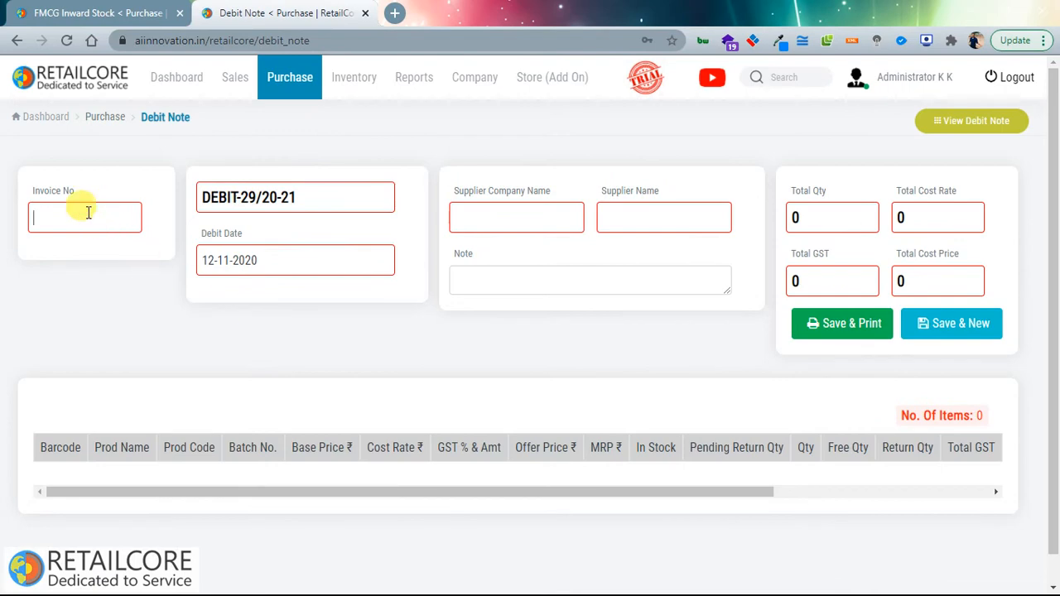
left_click(282, 91)
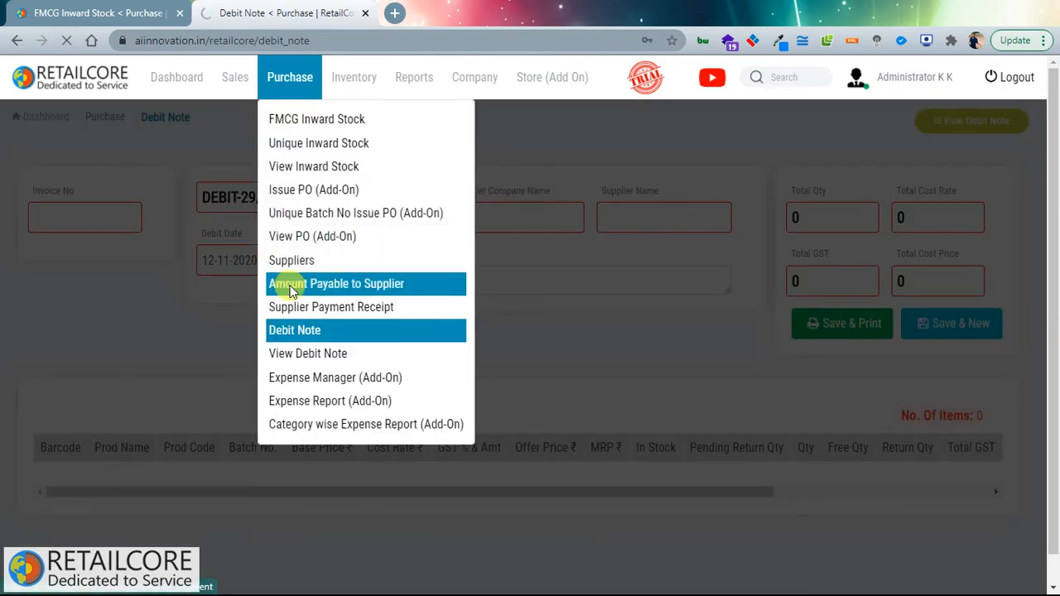
Step: Tick nestle's invoice fggg334 for a 2035.00 payment, then cancel the payment form unsaved
scroll(298, 286, "down", 2)
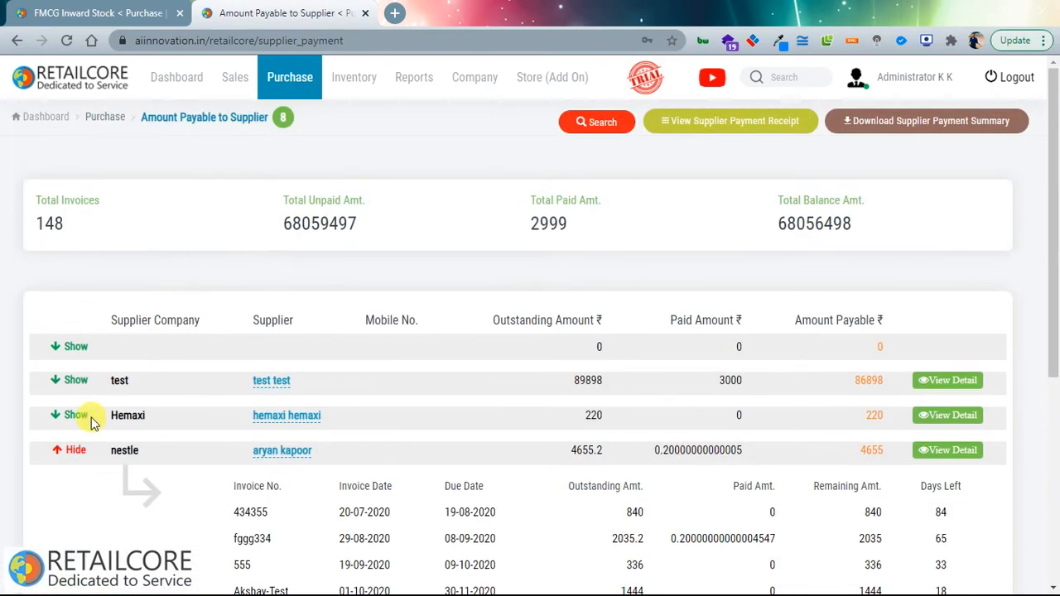
scroll(99, 414, "down", 4)
scroll(797, 400, "up", 3)
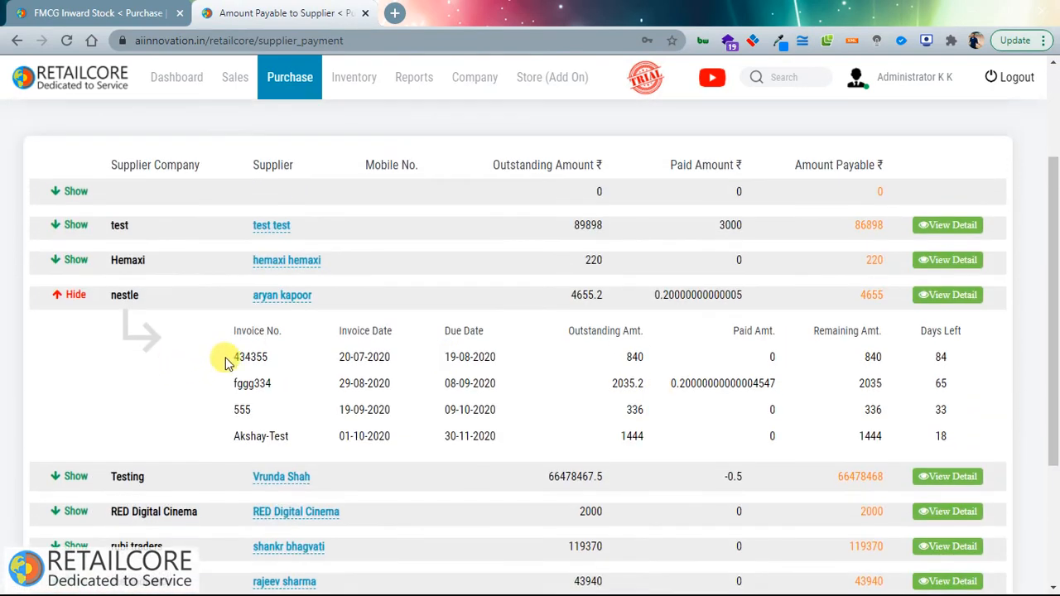
left_click_drag(227, 359, 300, 386)
left_click(952, 296)
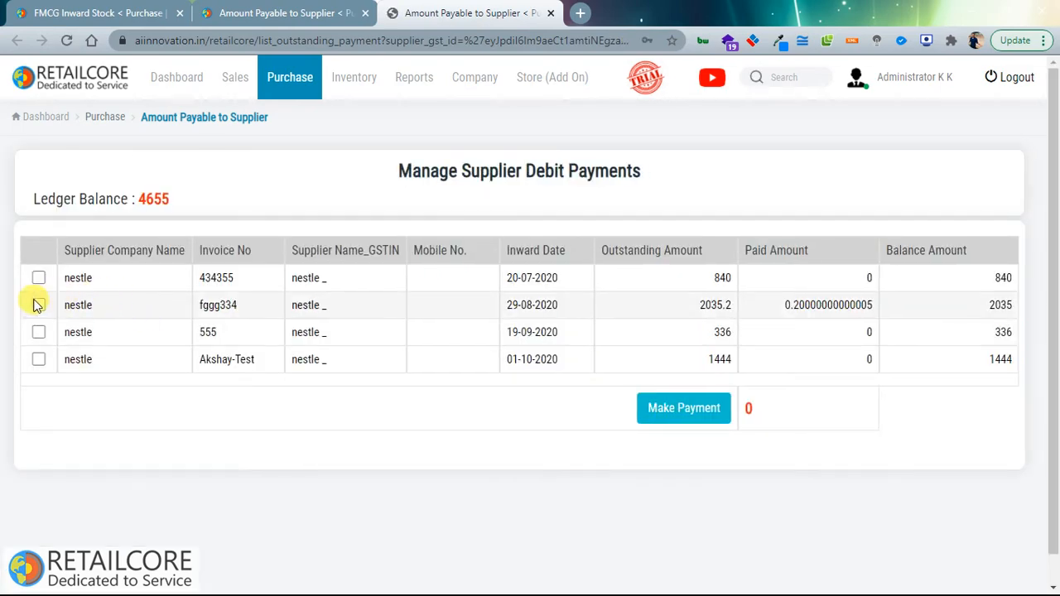
left_click(38, 305)
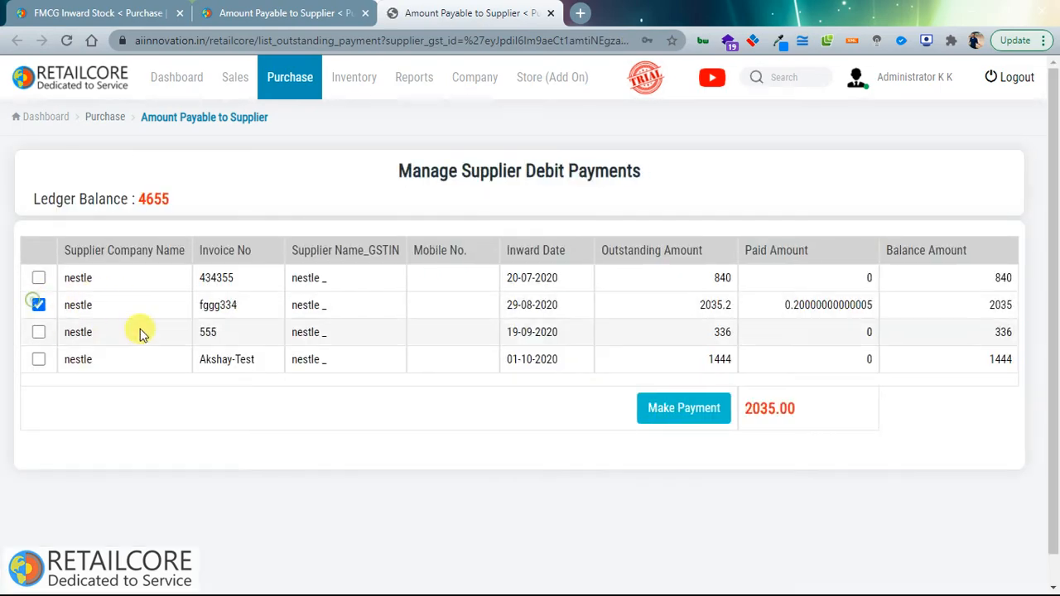
left_click(691, 414)
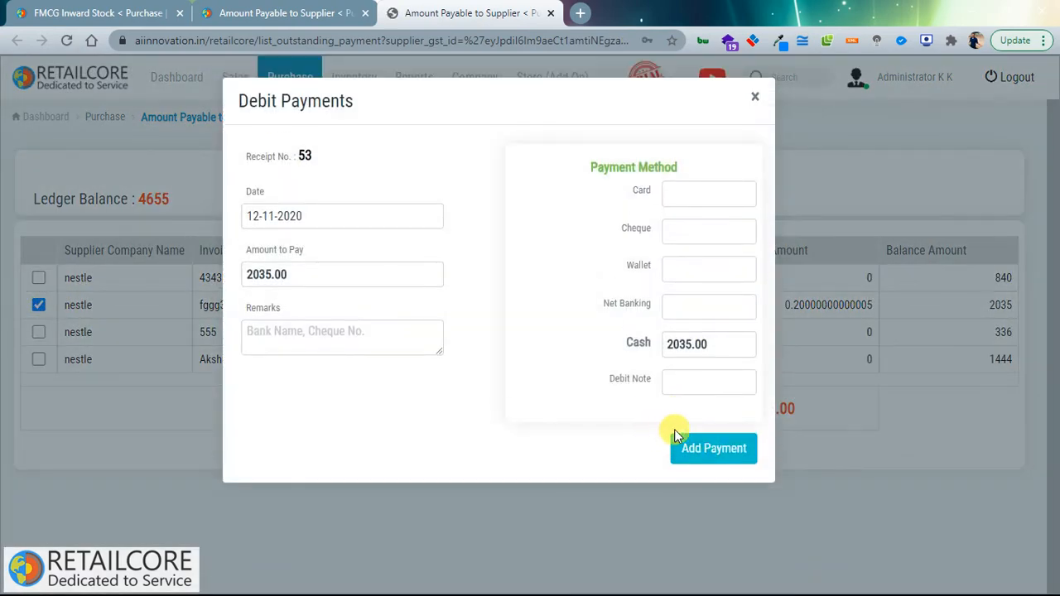
left_click(760, 96)
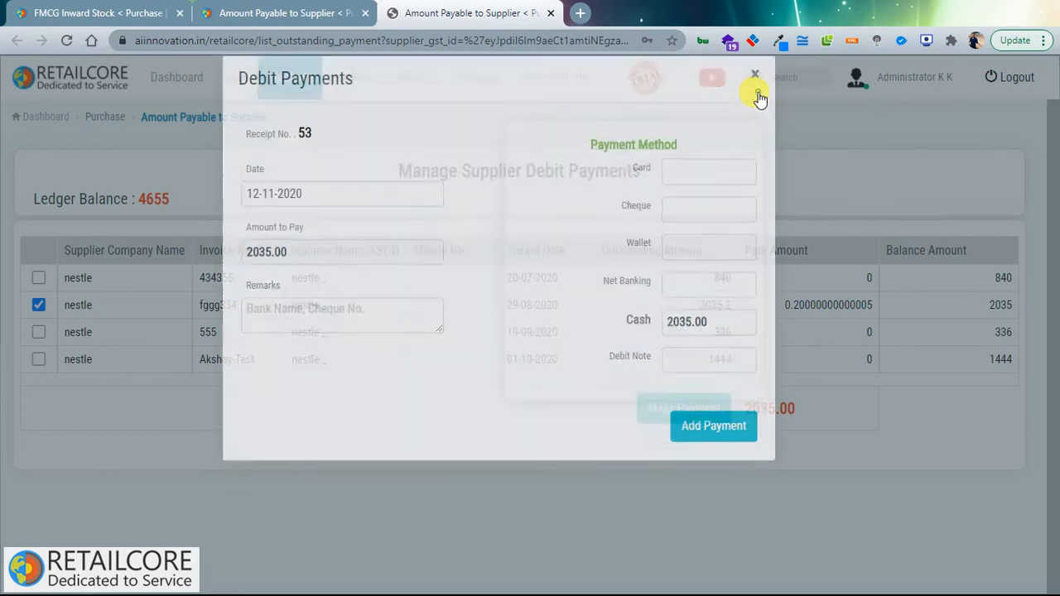
left_click(302, 94)
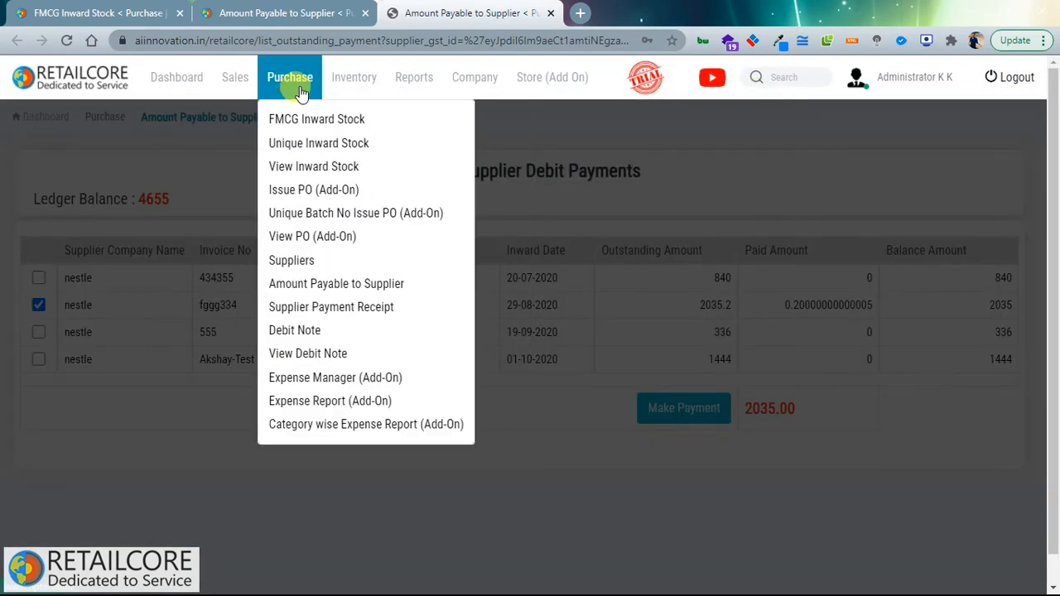
left_click(249, 94)
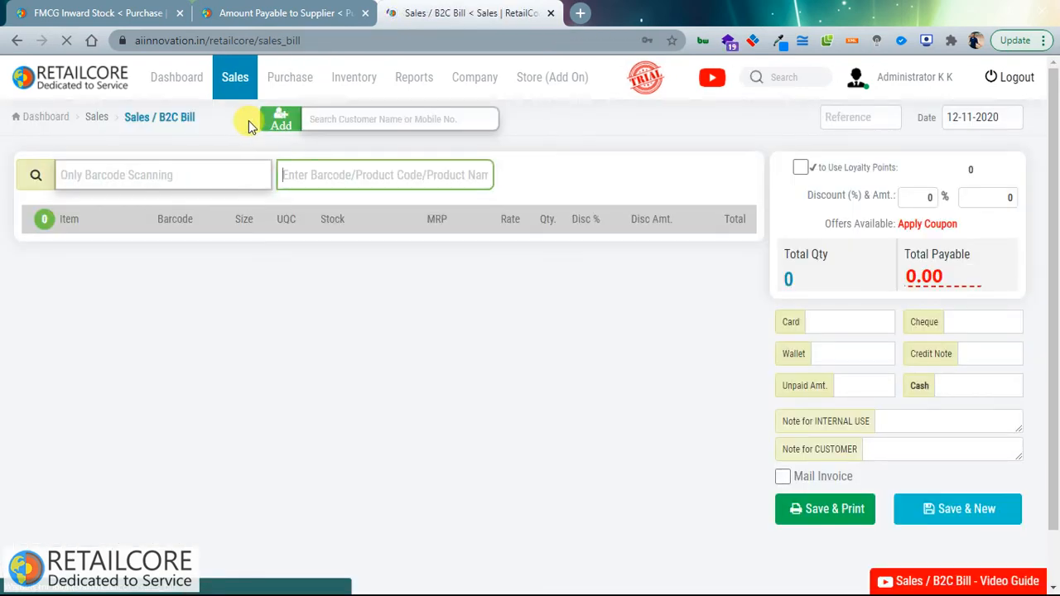
Step: Start a new B2C sales bill and abandon the Add Customer form
left_click(229, 80)
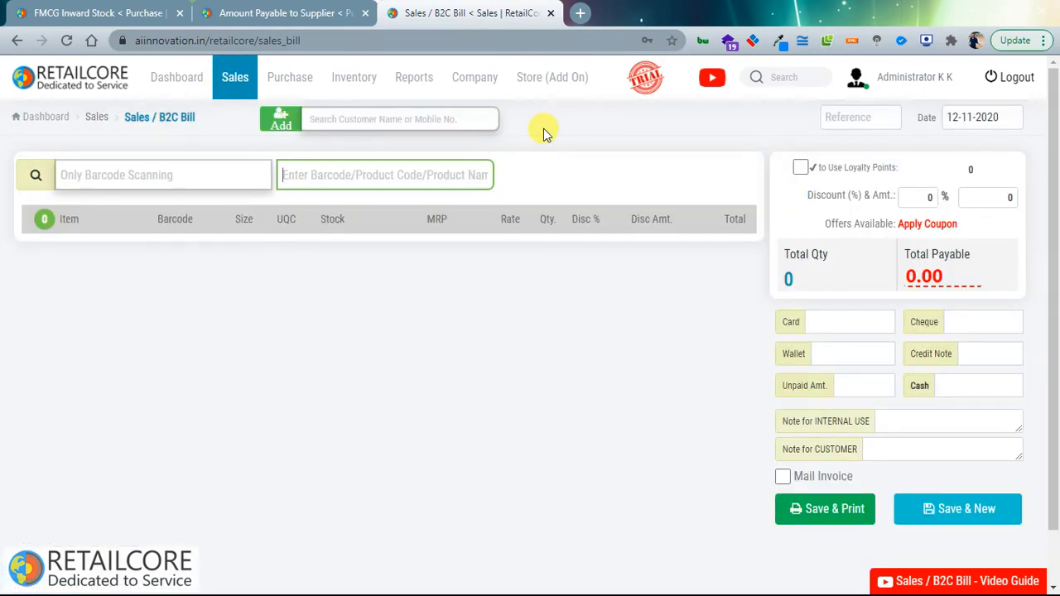
left_click(284, 123)
left_click(261, 157)
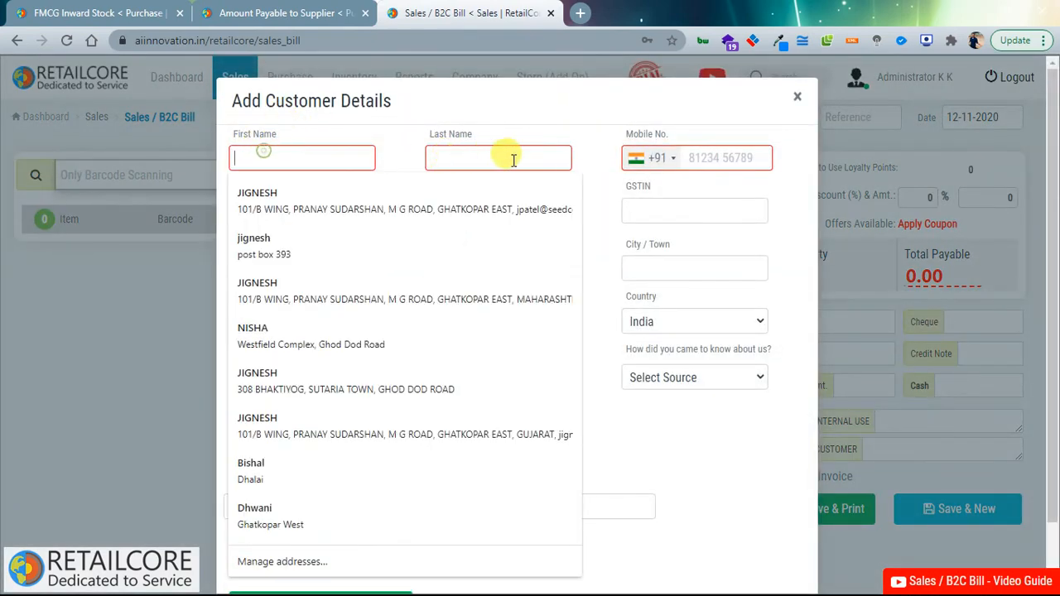
left_click(574, 135)
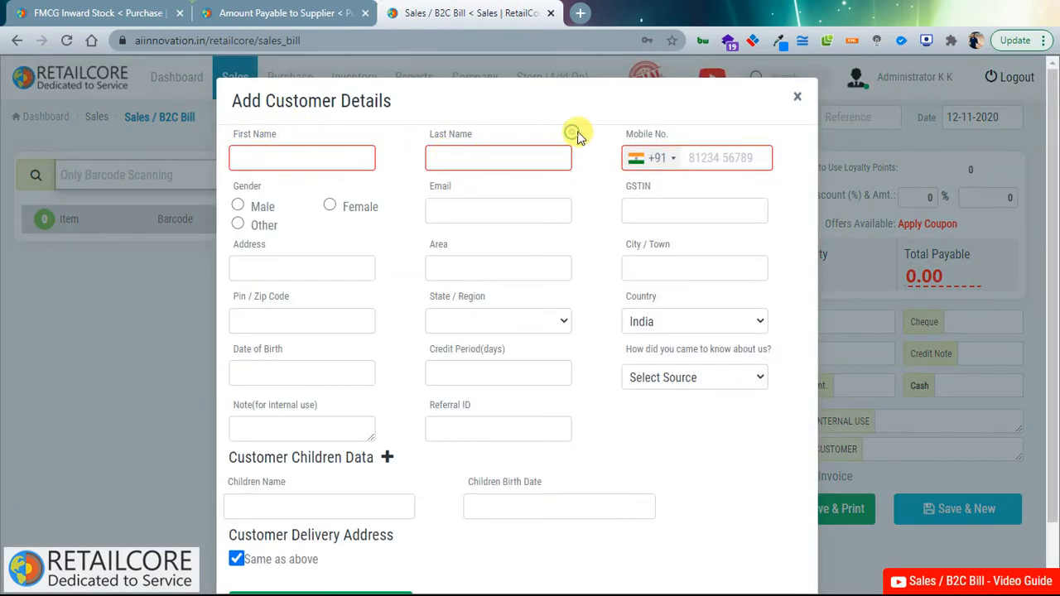
left_click(802, 98)
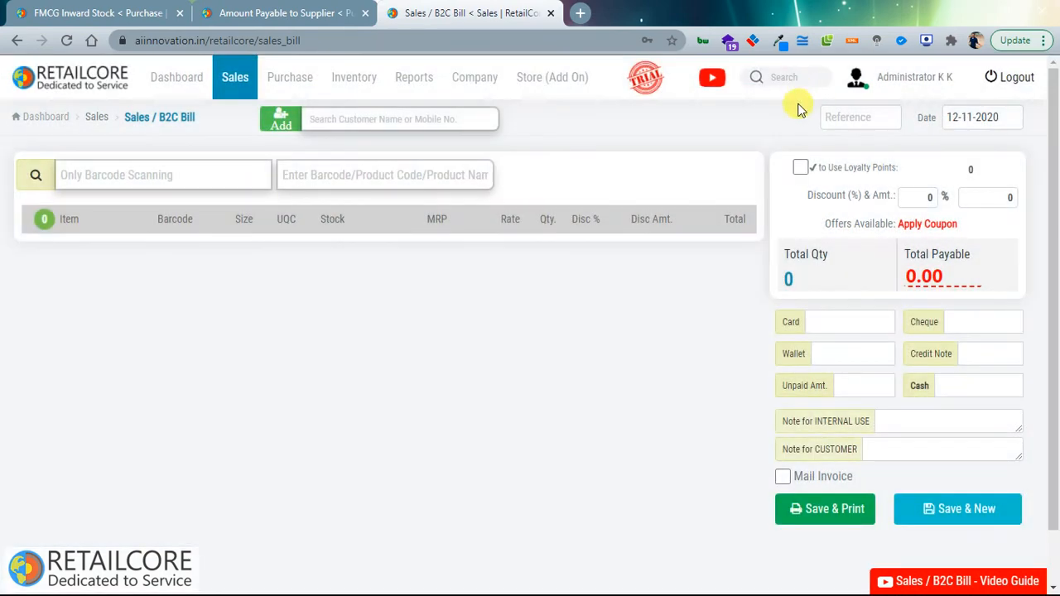
Step: Fill in the bill reference starting with 'R' from the suggested values
left_click(863, 120)
type("r")
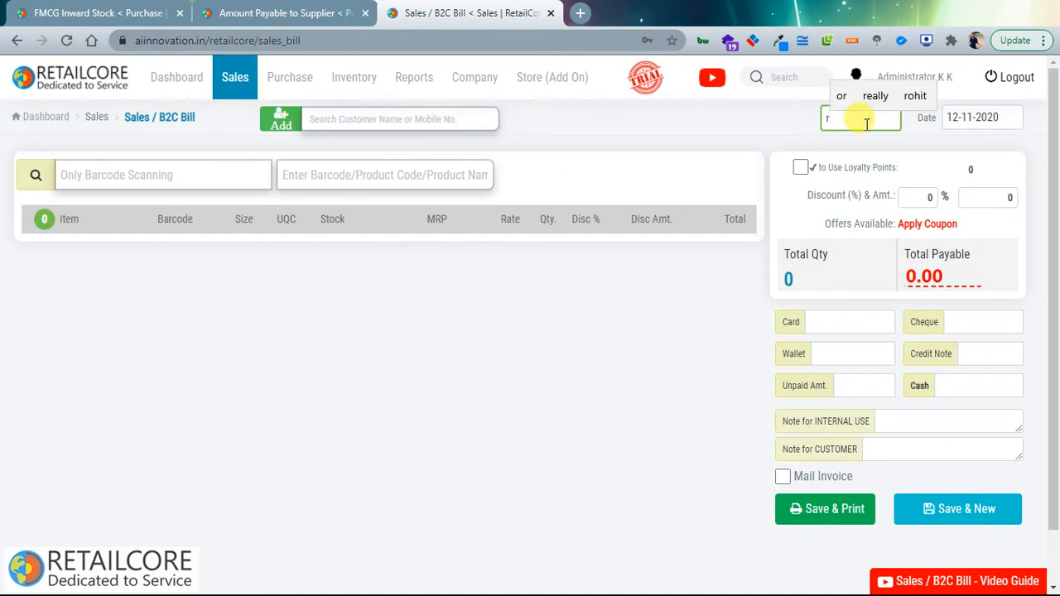
key("Caps_Lock")
key("BackSpace")
type("R")
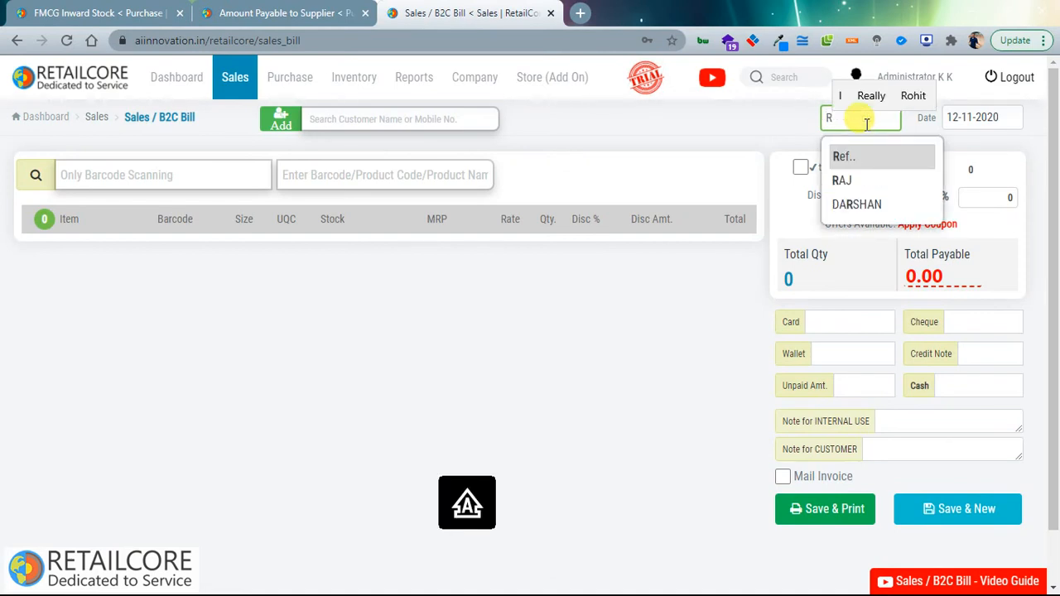
left_click(853, 179)
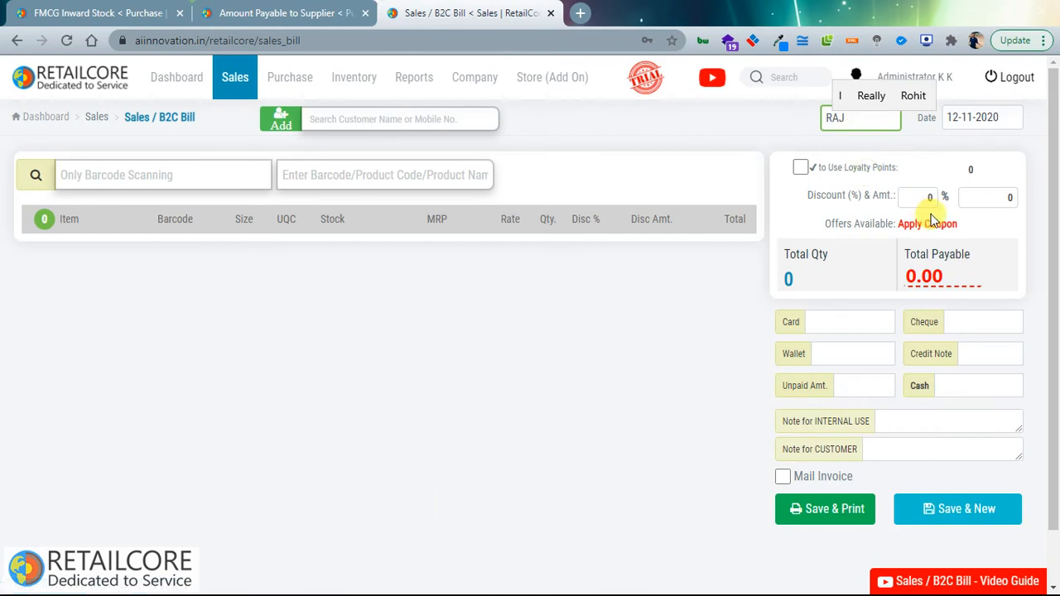
Step: Search 'TEST' in customer search and attach the existing test customer to the bill
left_click(466, 123)
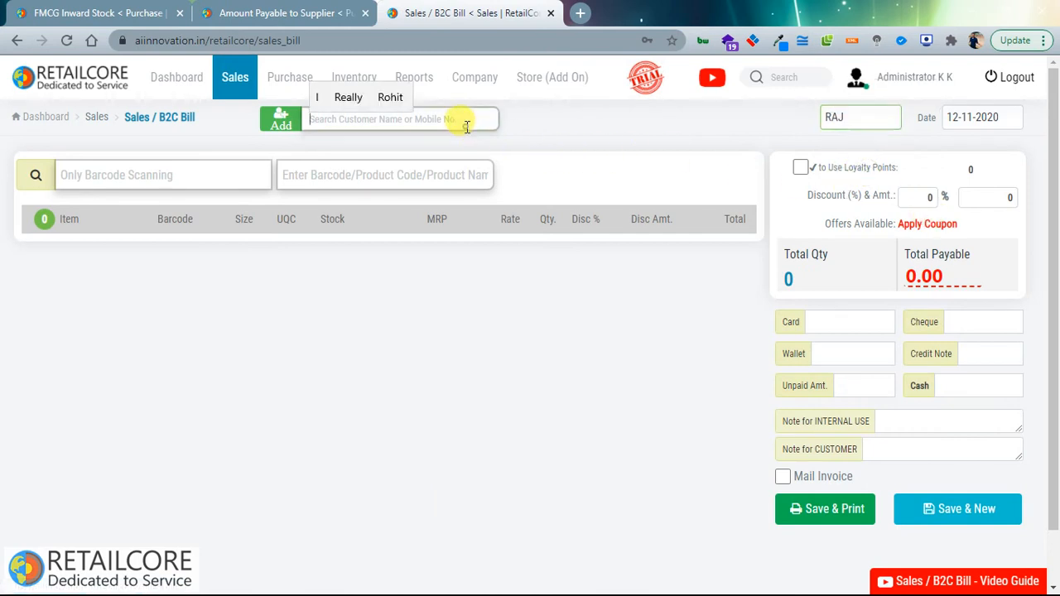
type("TW")
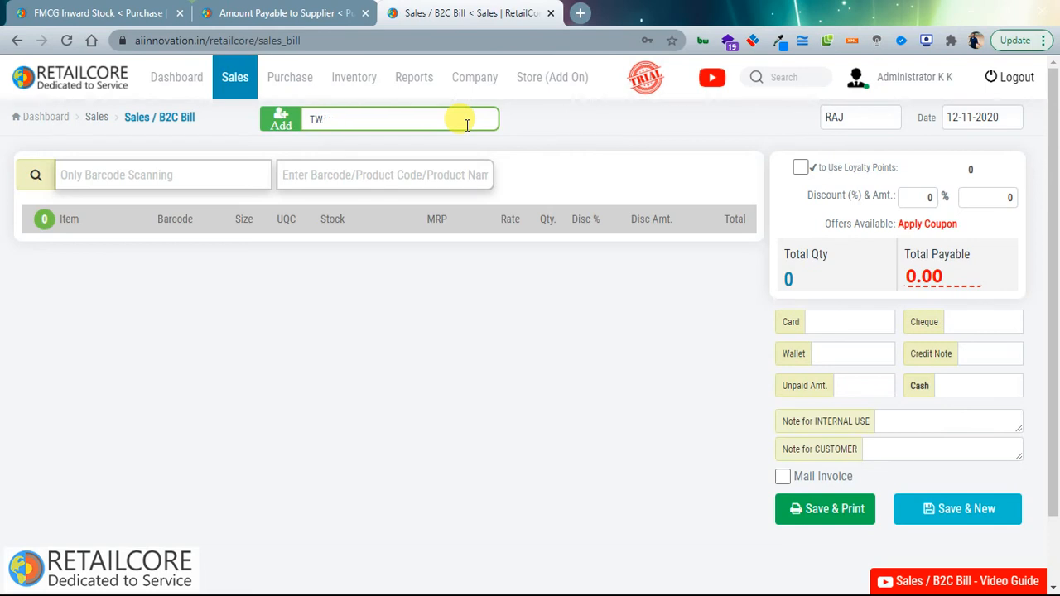
type("A=EST")
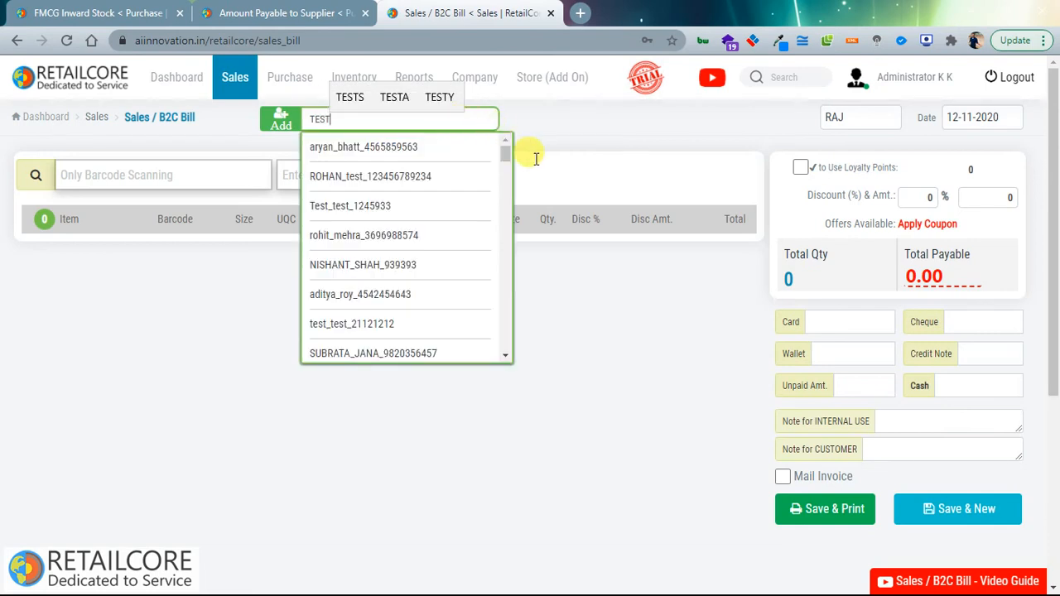
left_click(372, 280)
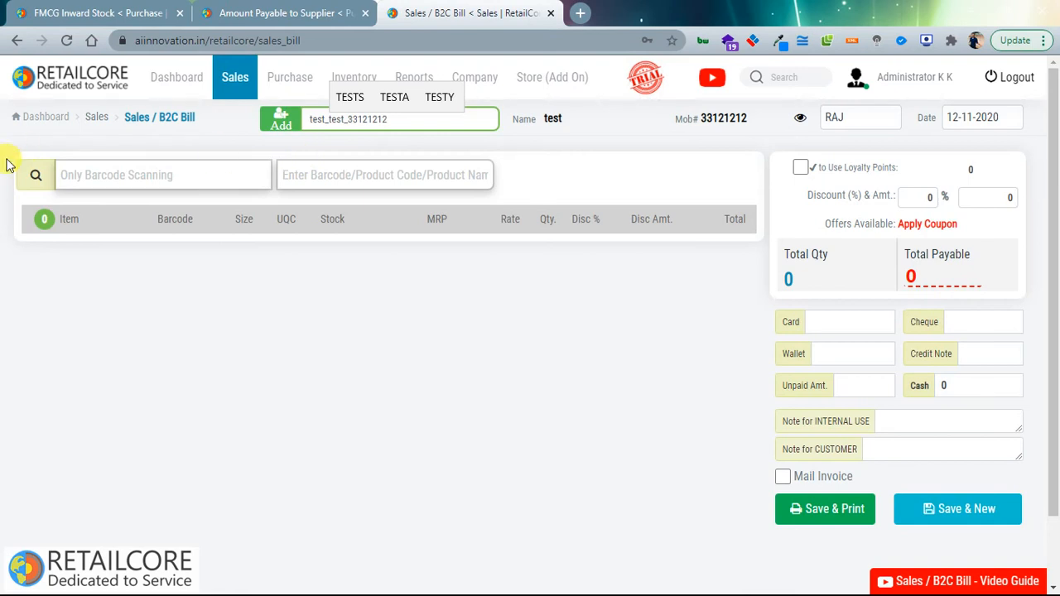
left_click(112, 170)
type("1")
key("Down")
key("Down")
key("Down")
key("Down")
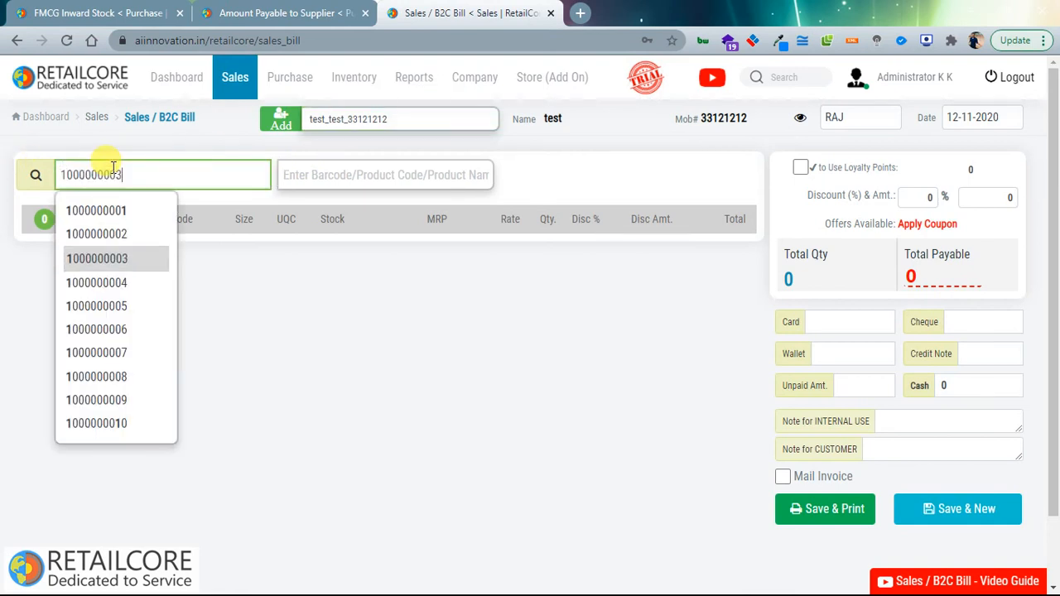
key("Return")
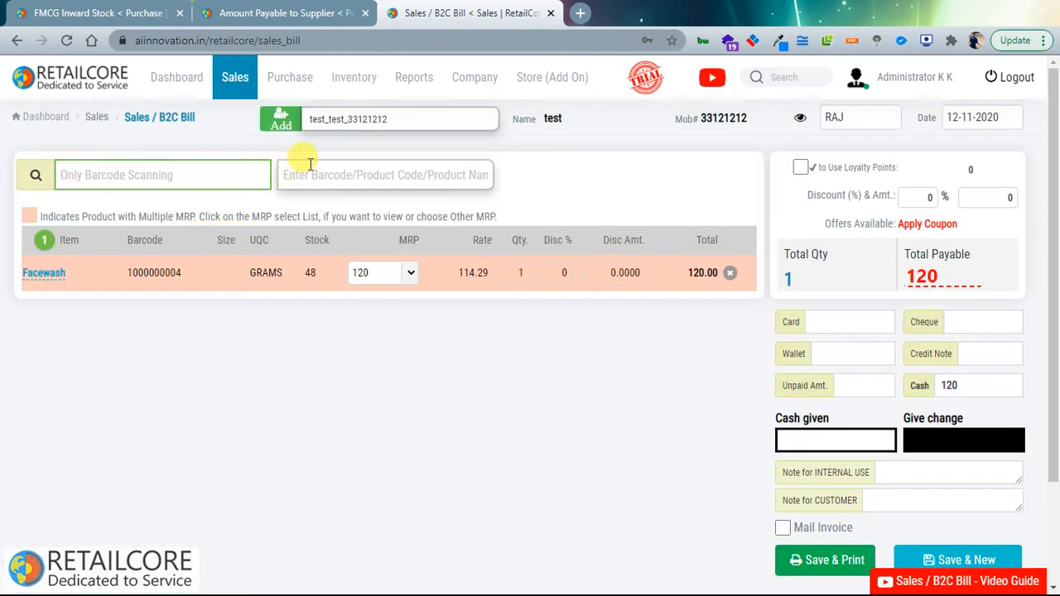
left_click(309, 166)
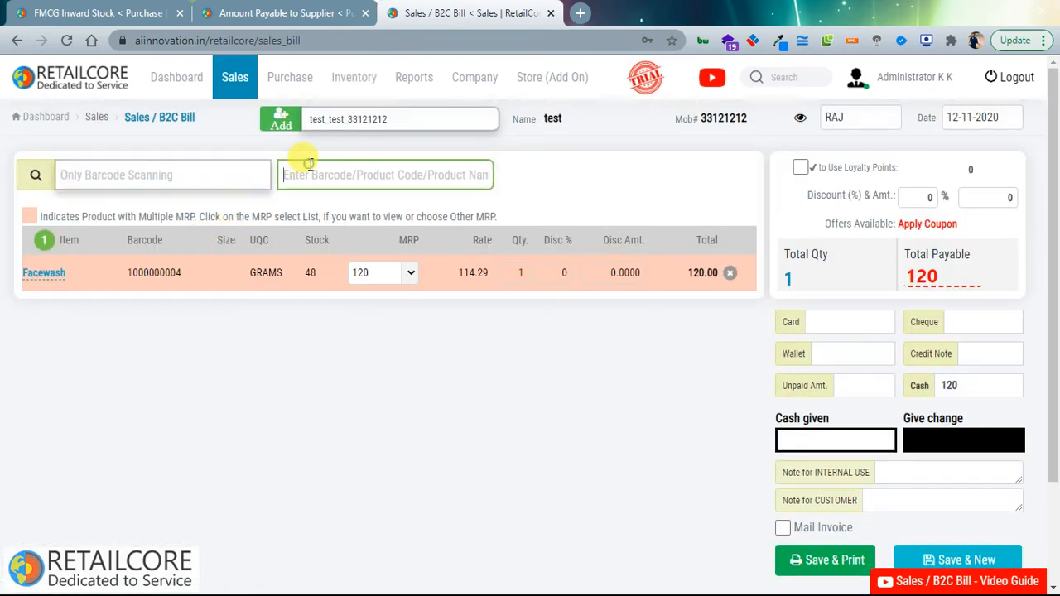
type("1")
key("Down")
key("Down")
key("Down")
key("Down")
key("Down")
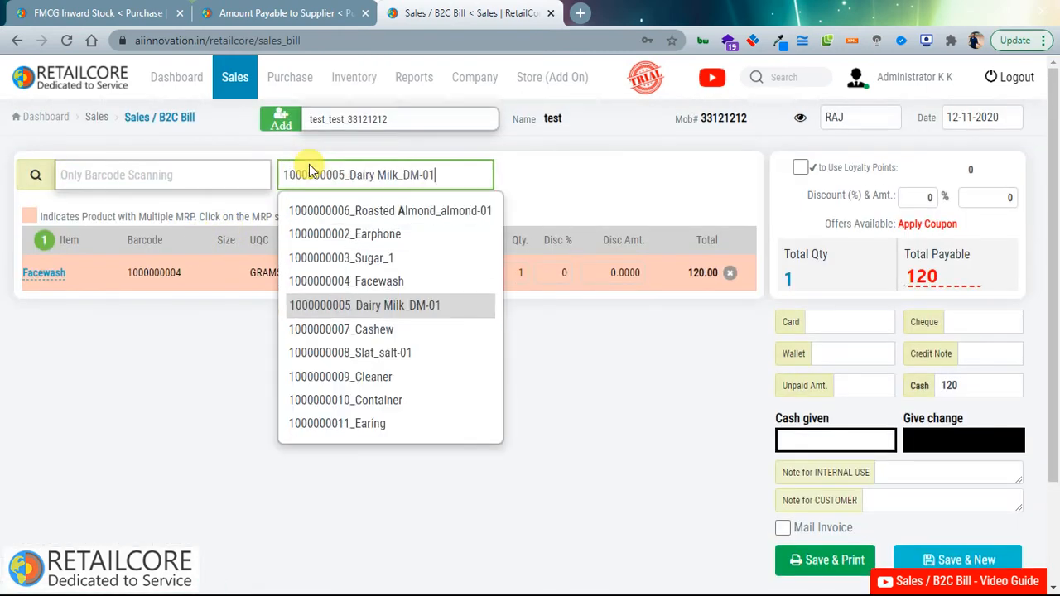
key("Return")
type("TES")
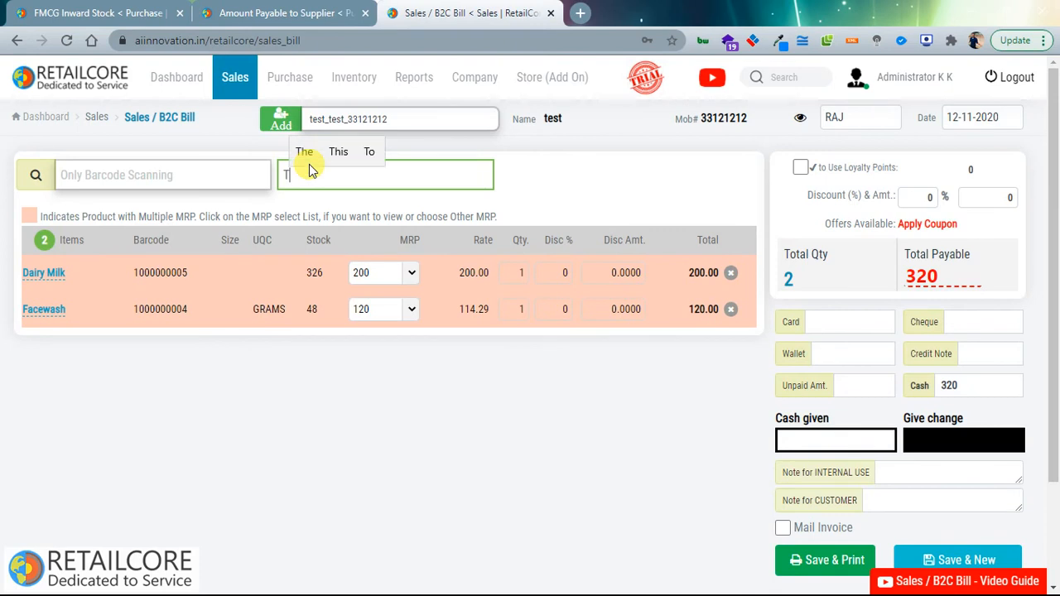
key("Down")
key("Down")
key("Down")
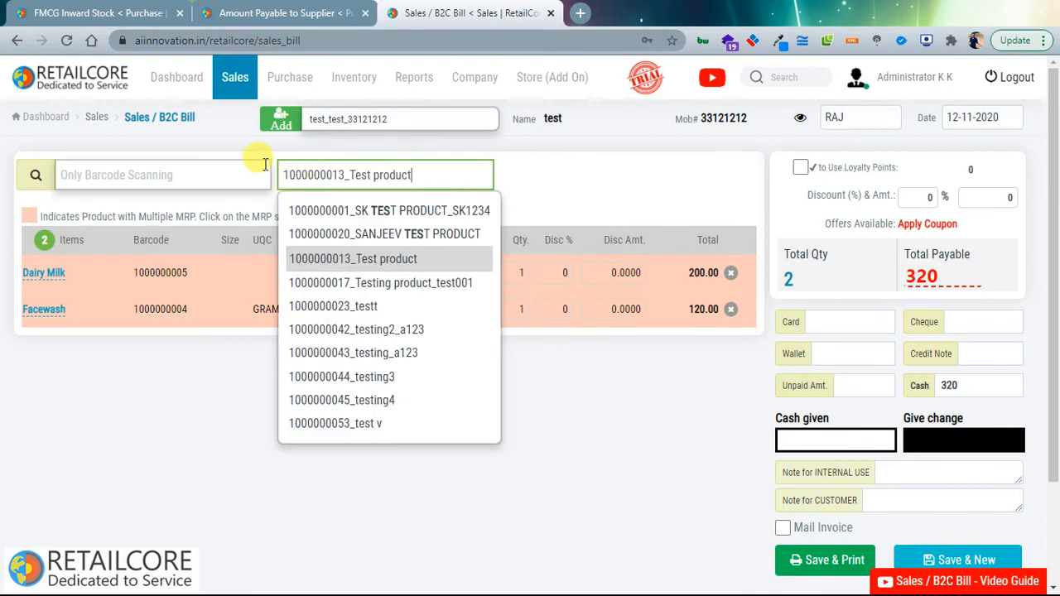
key("Return")
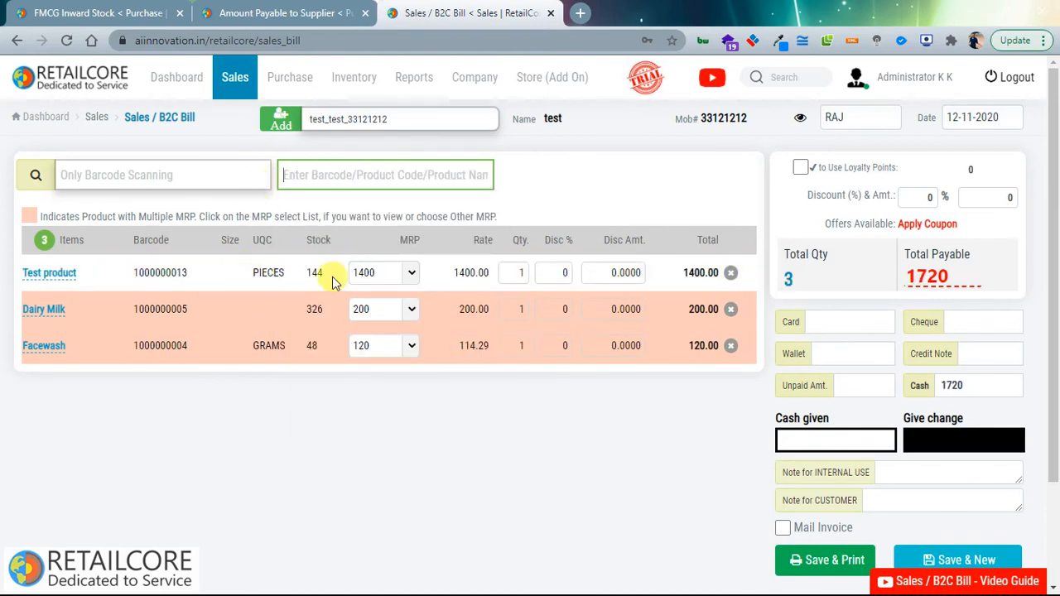
Step: Keep quantity 1 for Test product and Dairy Milk, then save and print the ₹1720 bill
left_click(517, 270)
left_click(514, 396)
left_click(519, 309)
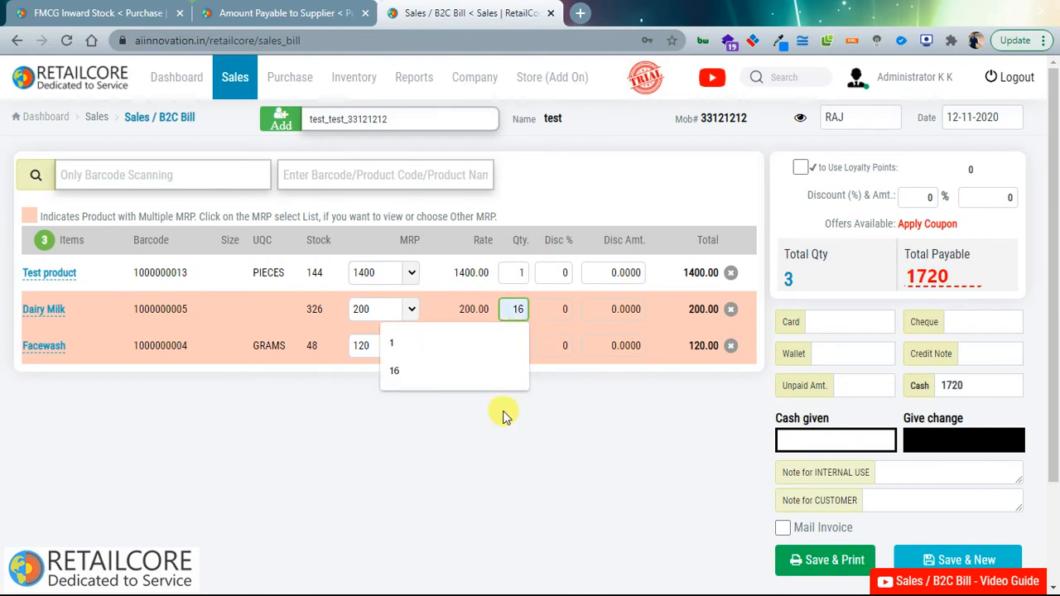
left_click(504, 442)
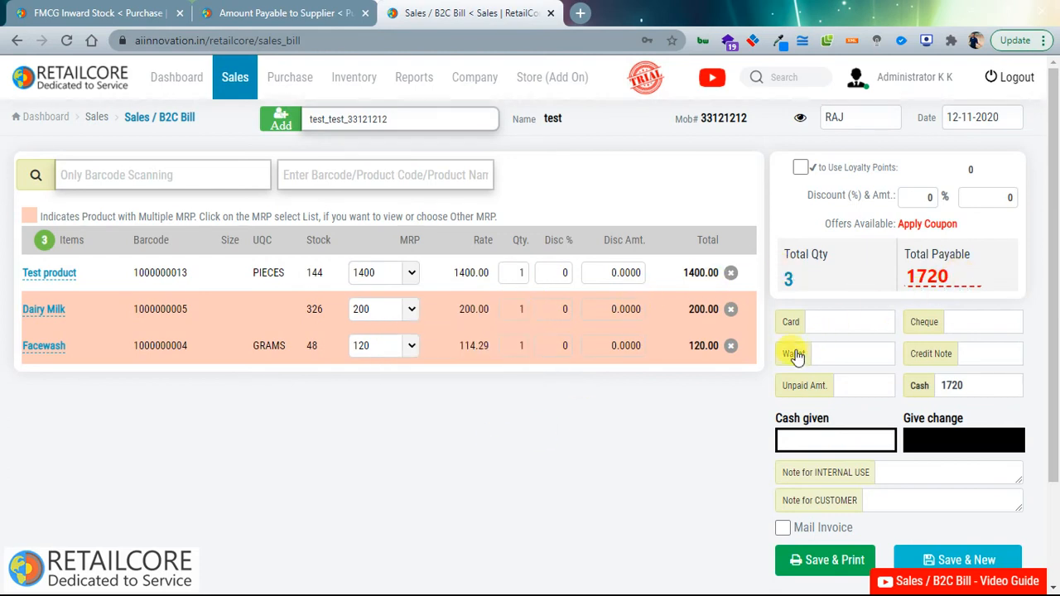
scroll(793, 349, "down", 1)
left_click_drag(791, 243, 994, 308)
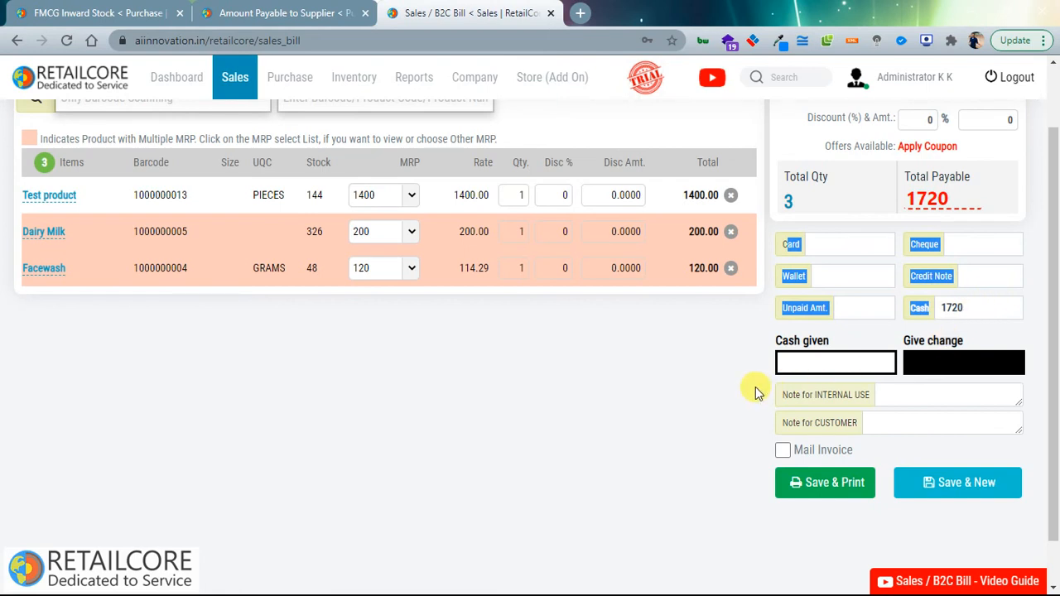
left_click(900, 386)
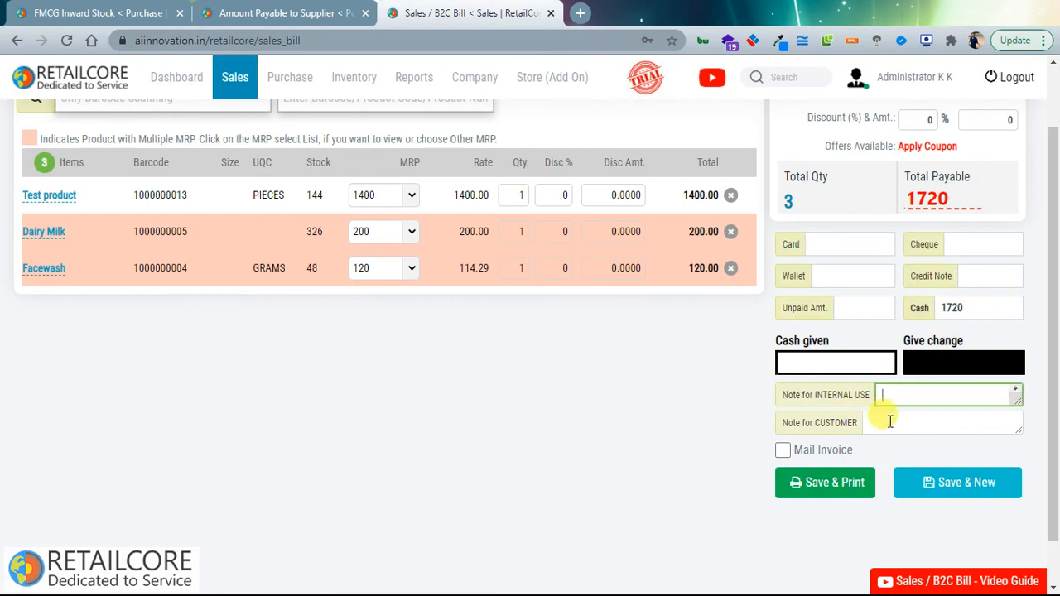
left_click(845, 489)
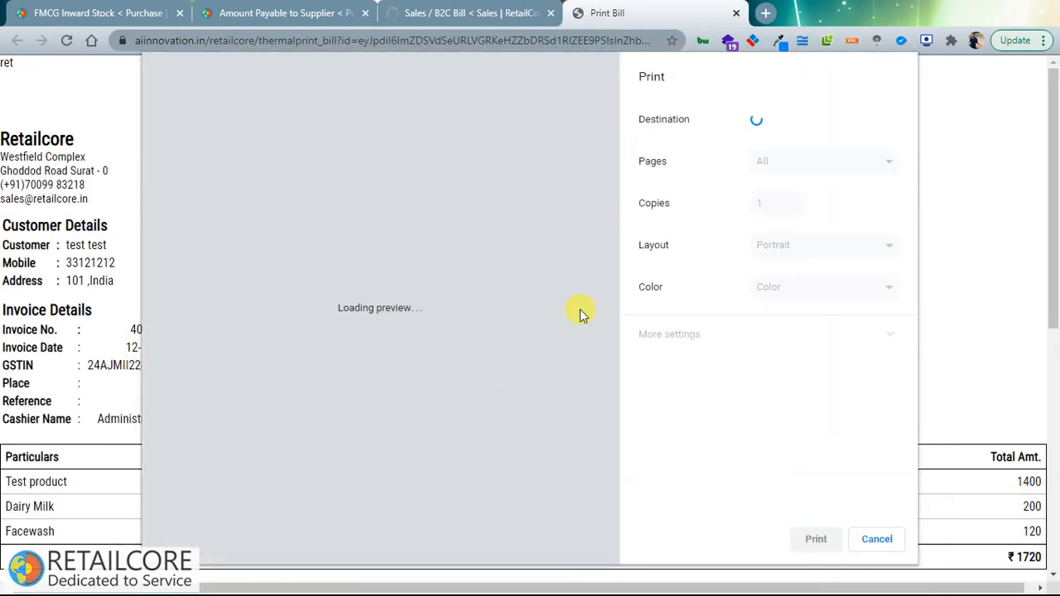
Step: Skip printing invoice 408/20-21 and open View Bills, showing one 1,720 invoice for 12-11-2020
left_click(884, 542)
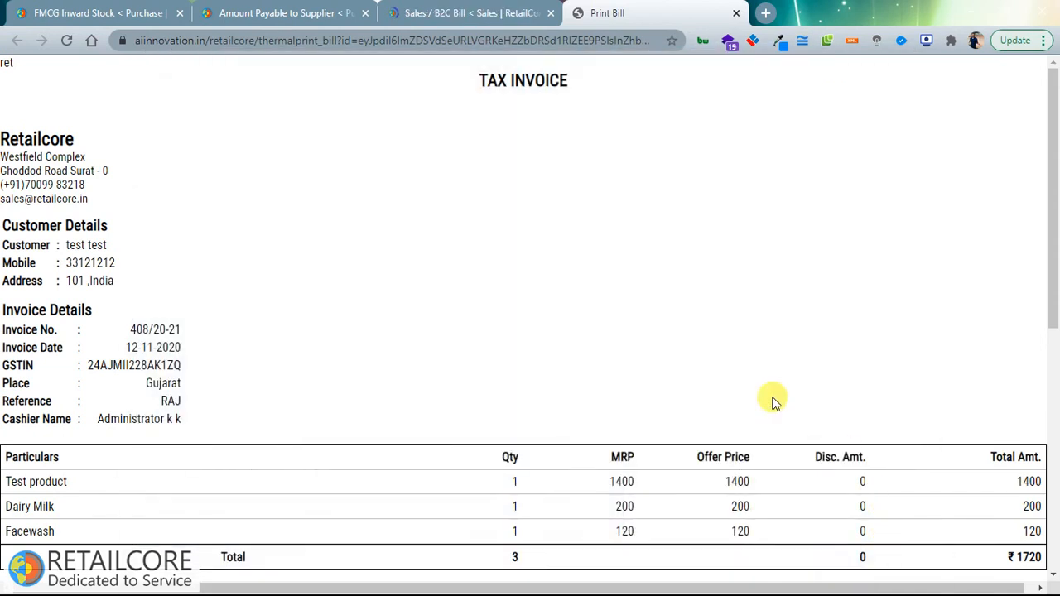
left_click(737, 13)
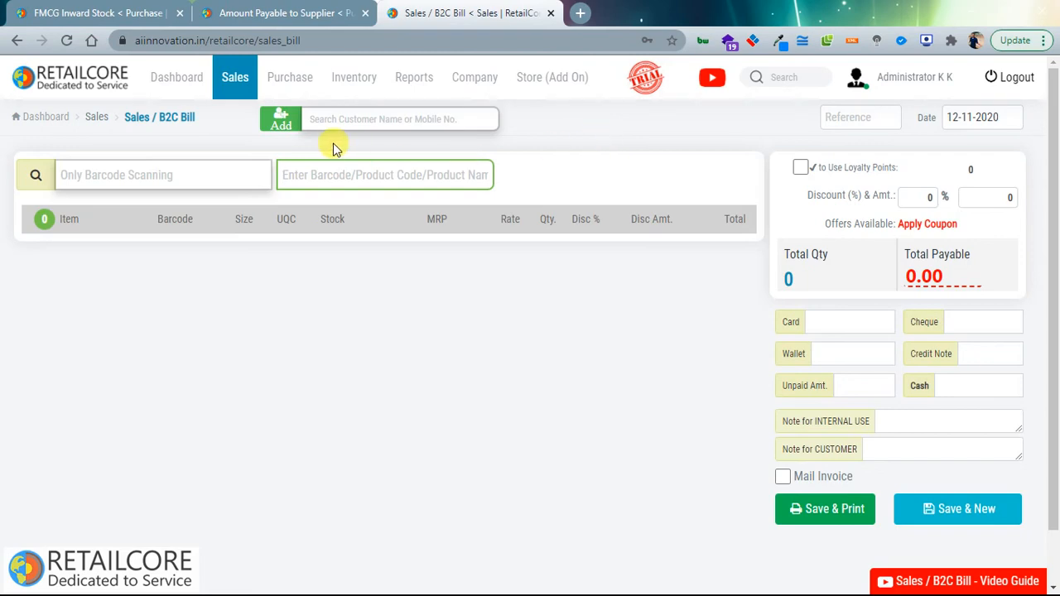
left_click(234, 83)
left_click(222, 167)
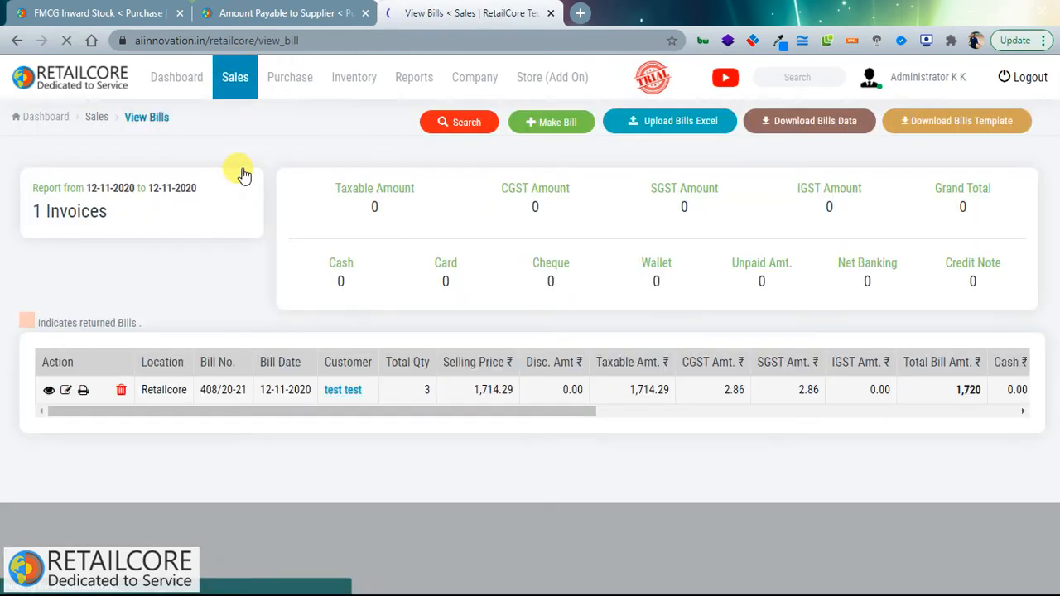
Step: Filter bills to Last Month (01-10-2020 to 31-10-2020) and search, listing 43 invoices totalling 74061
left_click(237, 80)
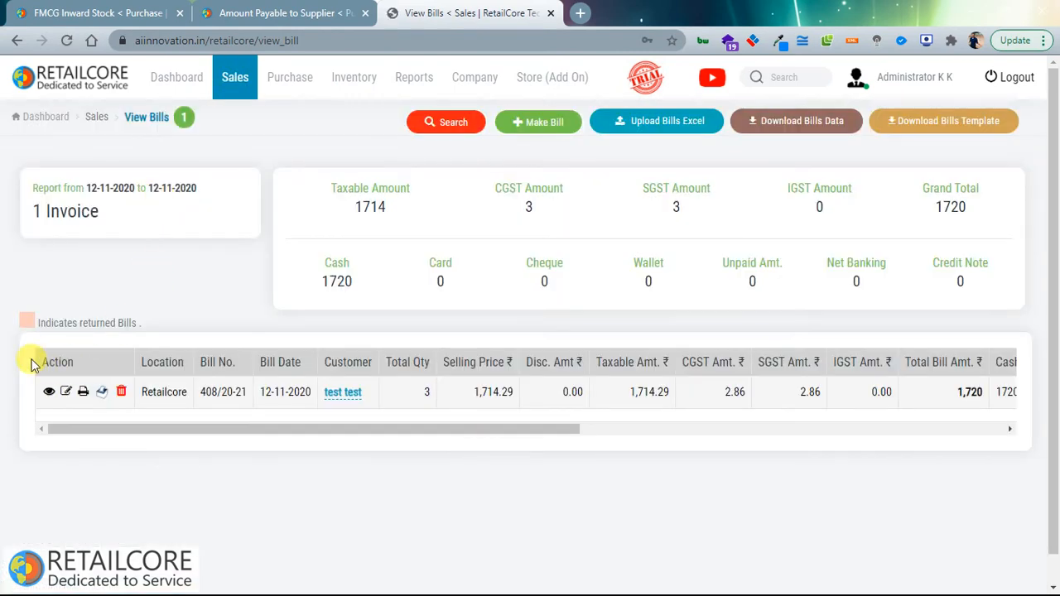
left_click_drag(75, 185, 253, 185)
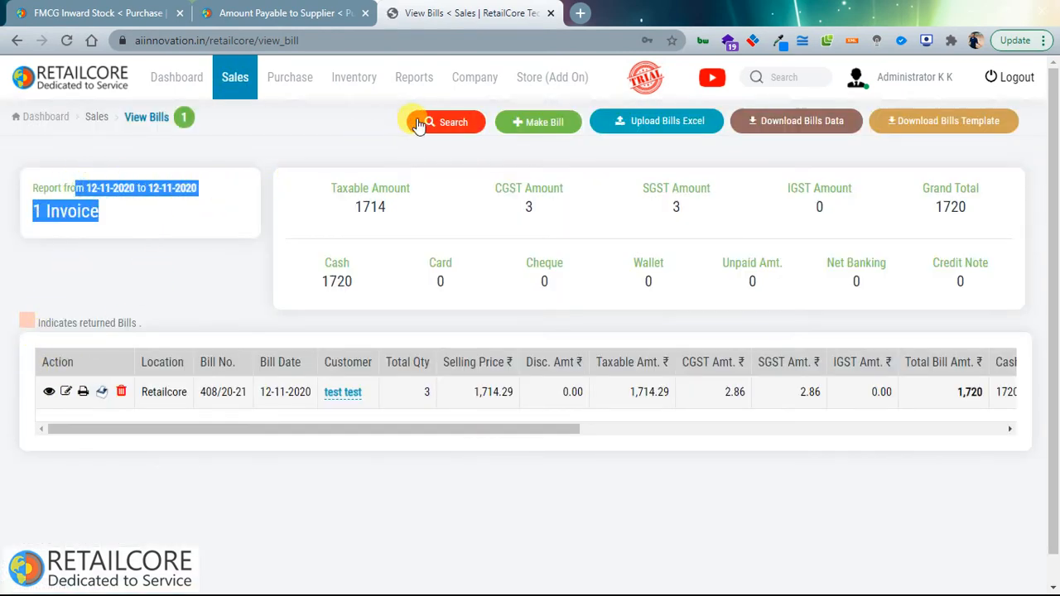
left_click(448, 122)
left_click(67, 231)
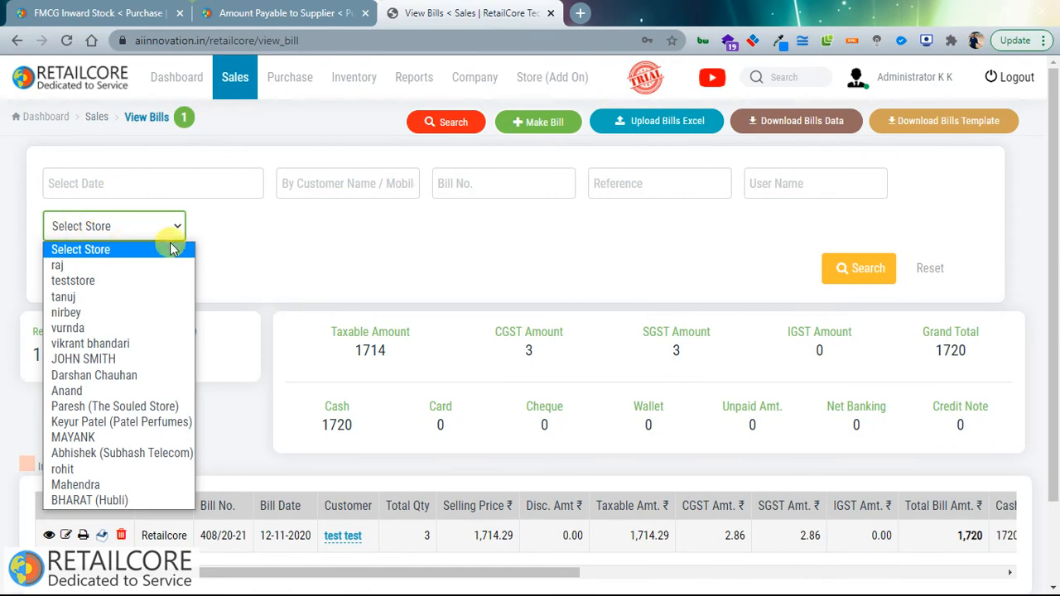
left_click(235, 230)
left_click(216, 186)
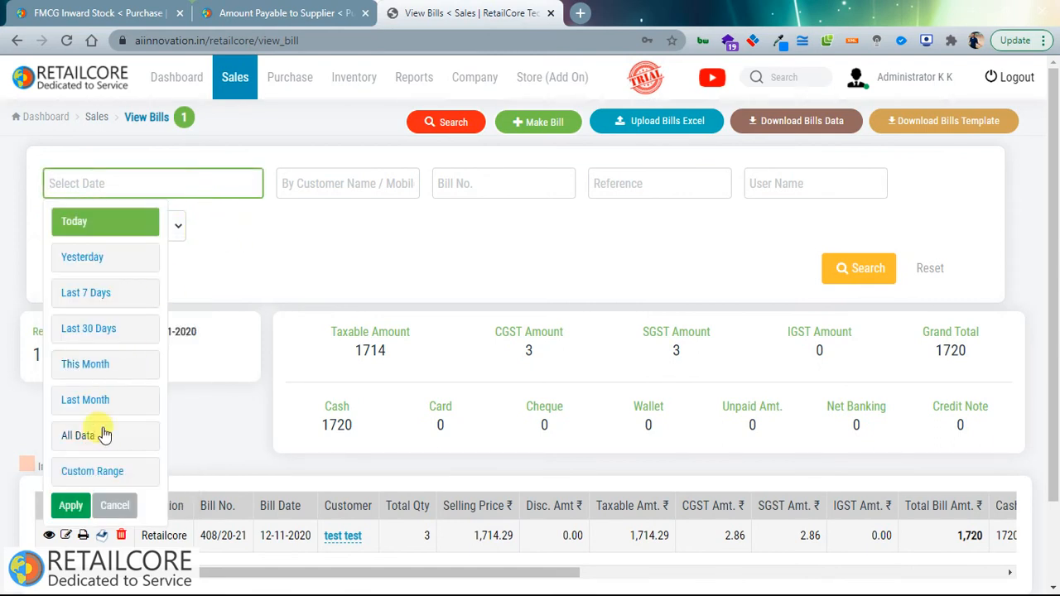
left_click(80, 467)
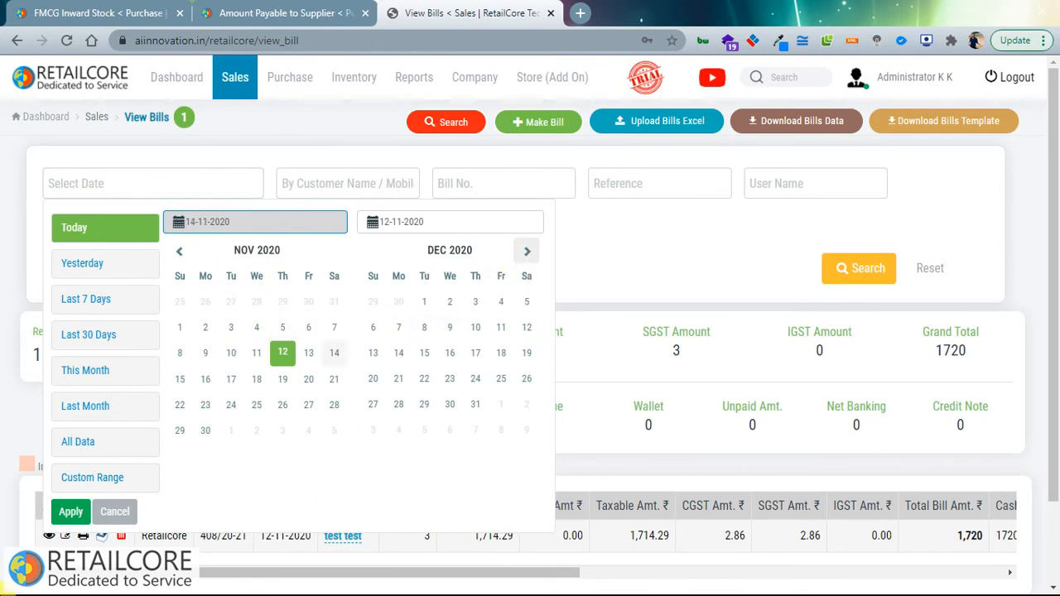
left_click(74, 511)
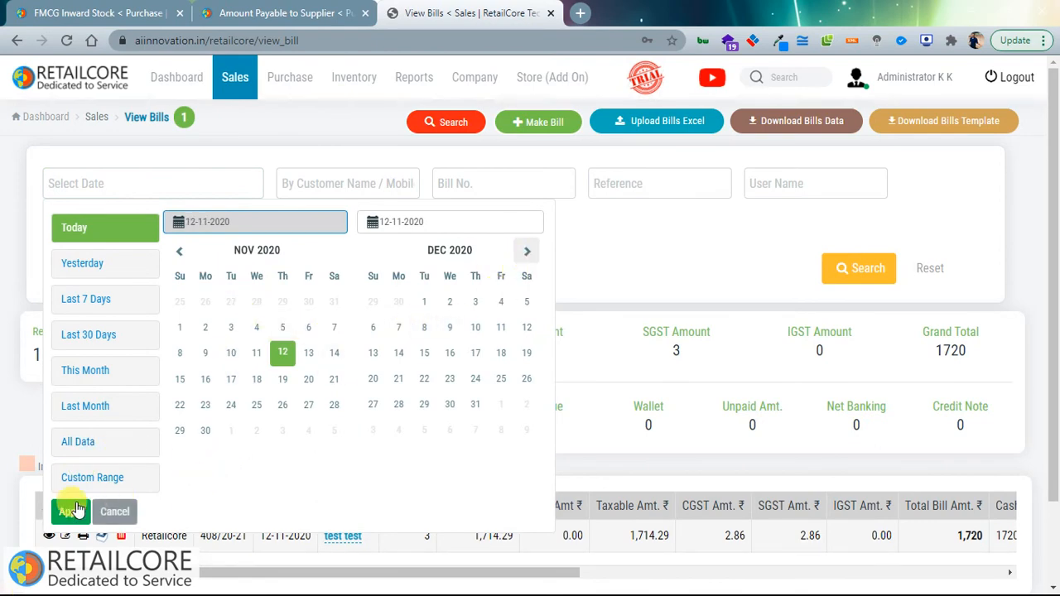
left_click(82, 406)
scroll(124, 410, "down", 2)
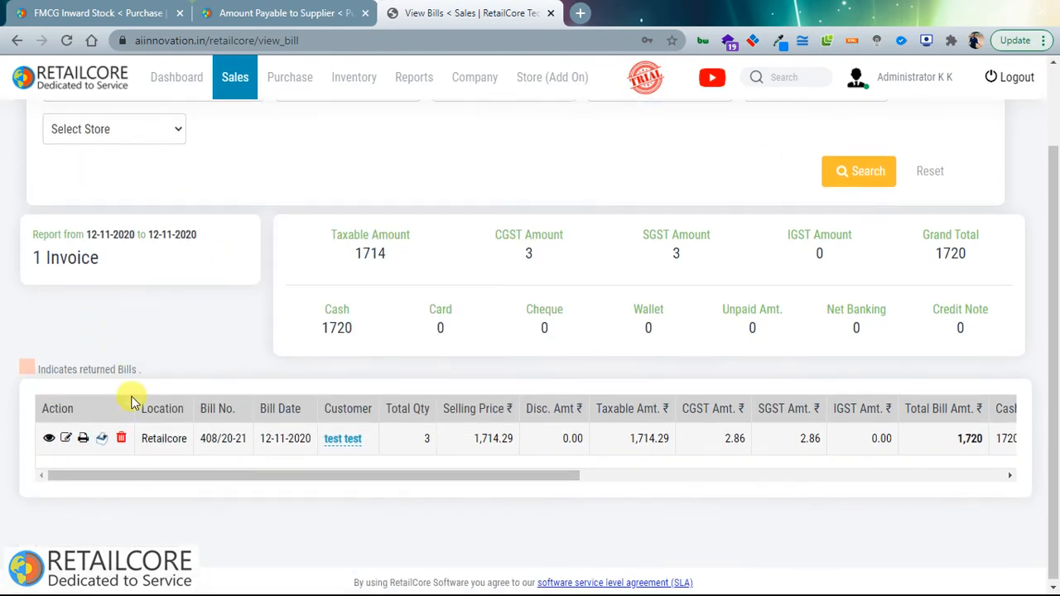
left_click(865, 175)
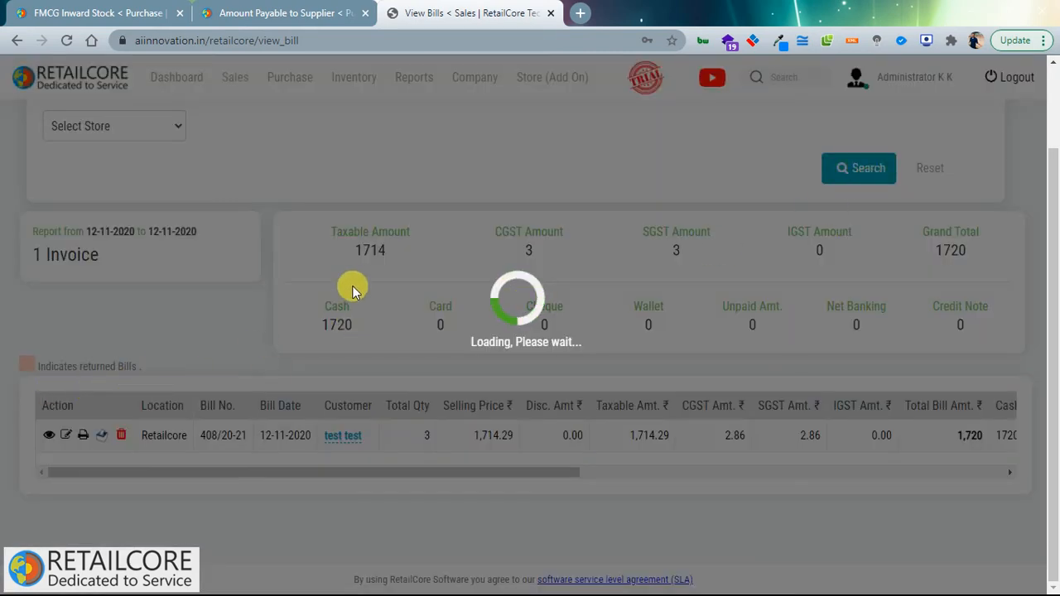
scroll(215, 424, "down", 1)
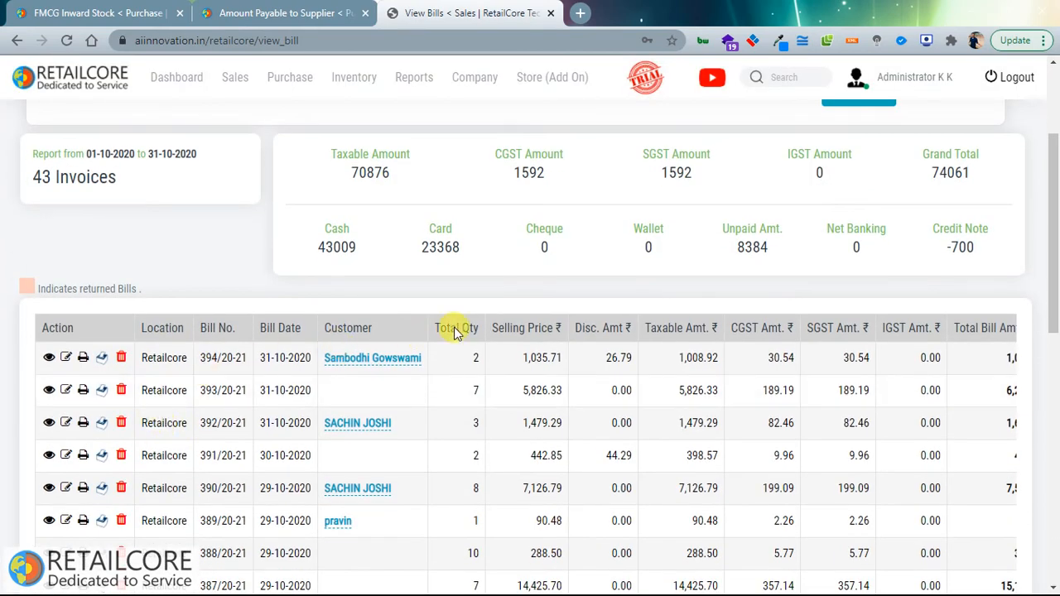
scroll(439, 323, "up", 3)
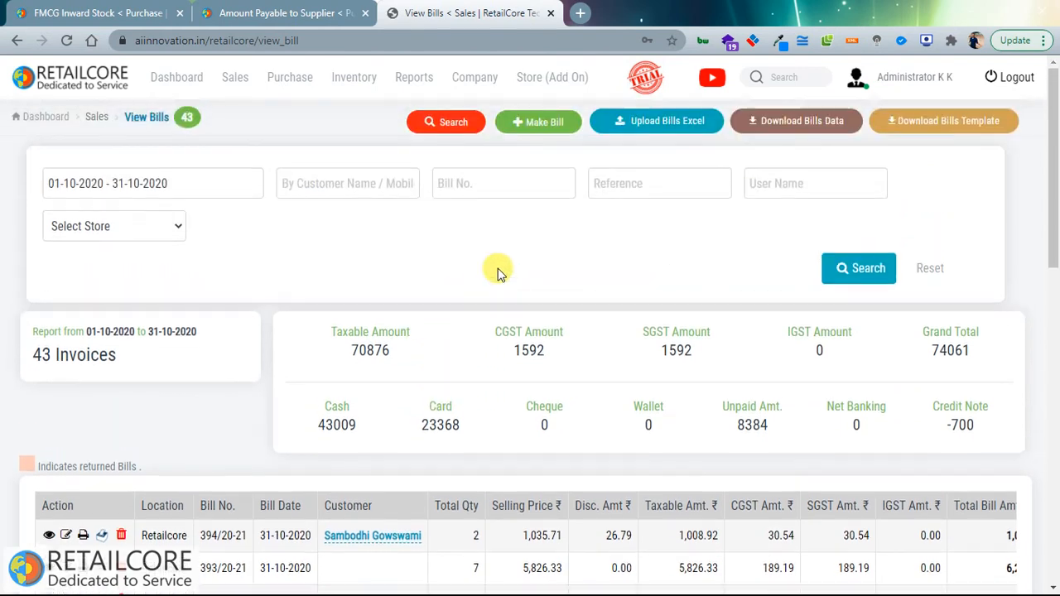
Step: Open the Product Wise Sale Report, listing bill 408/20-21's three products
mouse_move(458, 90)
mouse_move(416, 92)
mouse_move(418, 124)
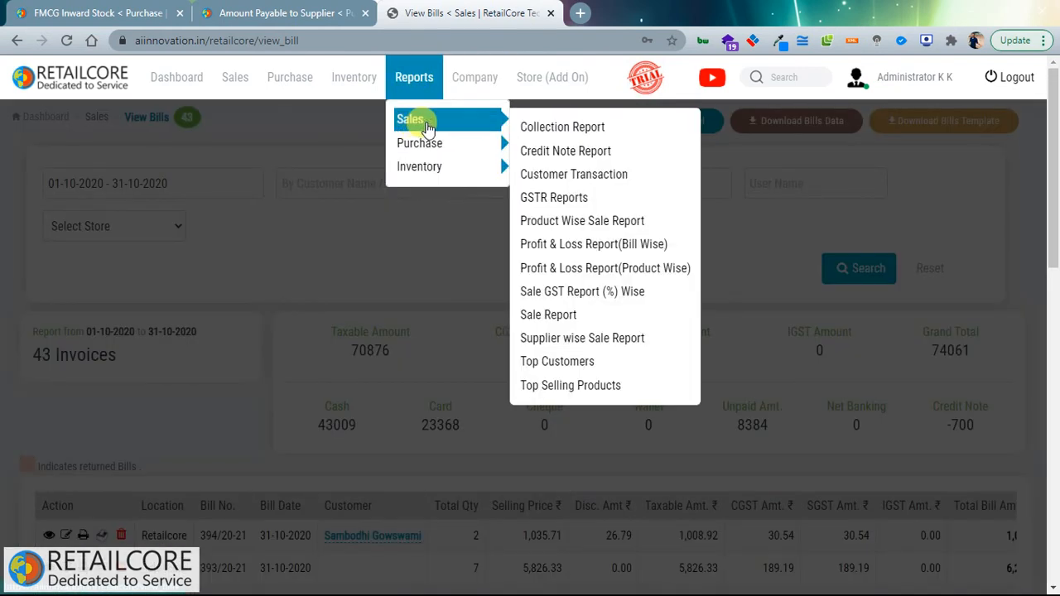
left_click(592, 230)
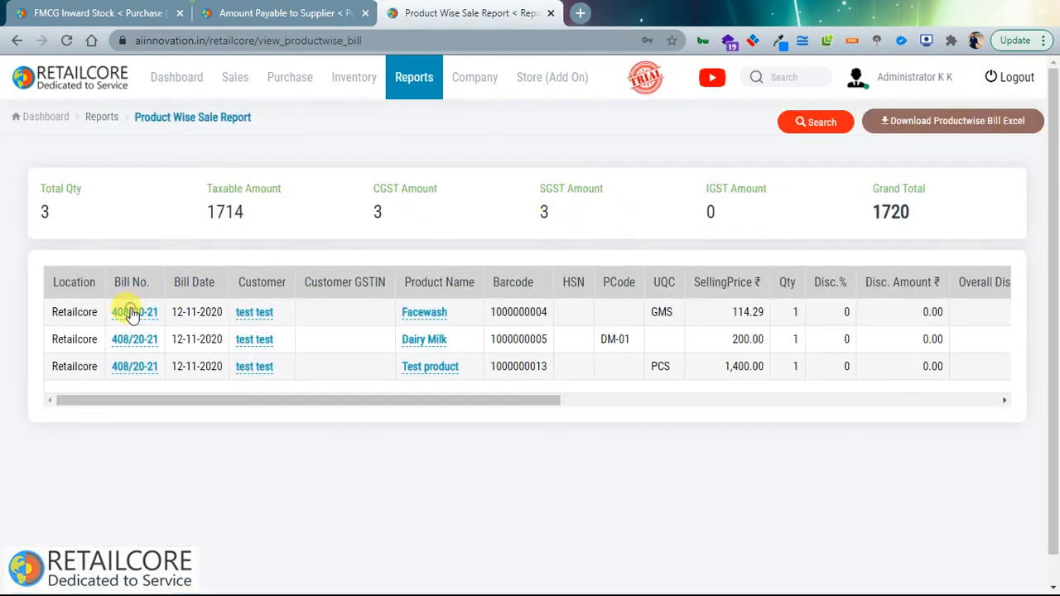
Step: Inspect bill 408/20-21, its customer and the Facewash product details, closing each popup
left_click(131, 313)
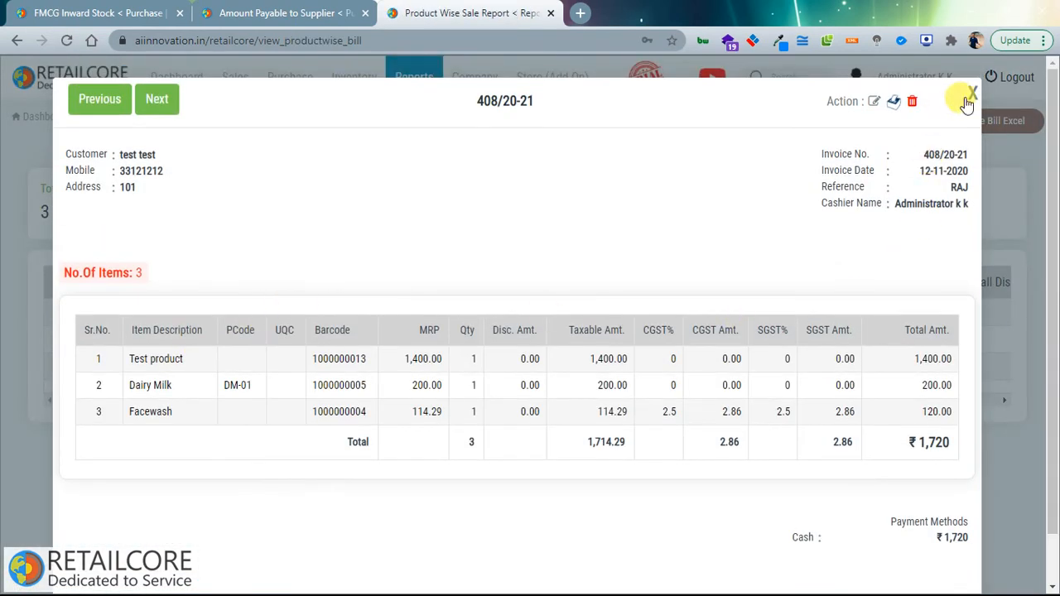
left_click(971, 96)
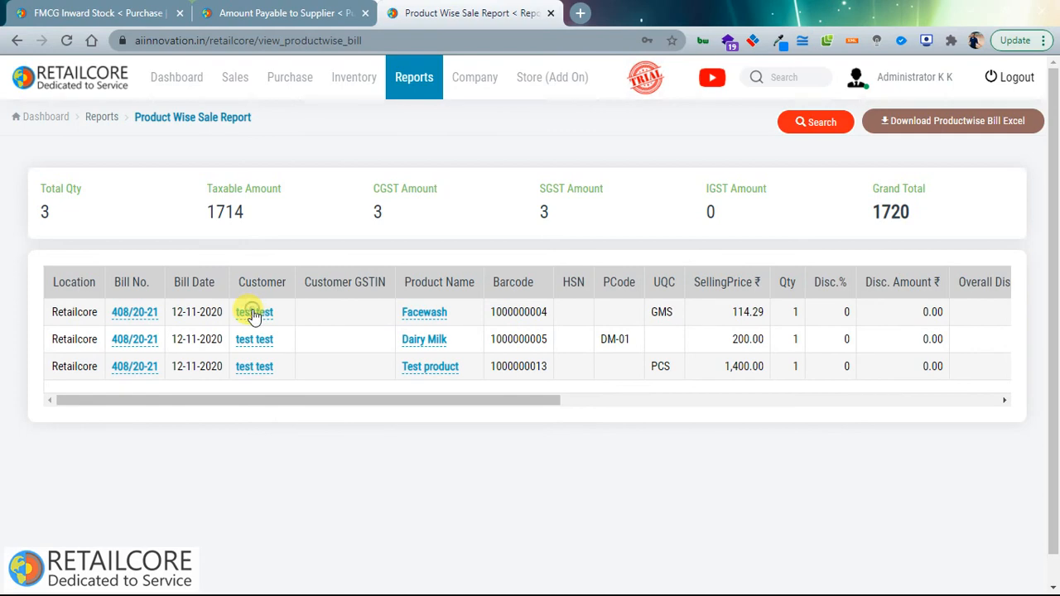
left_click(256, 312)
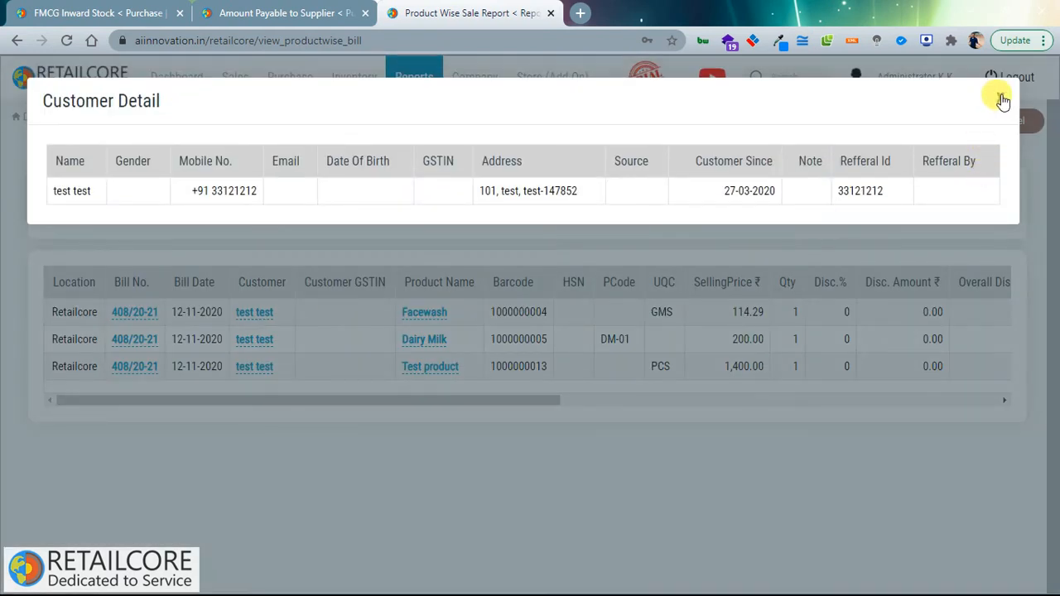
left_click(998, 101)
left_click(424, 312)
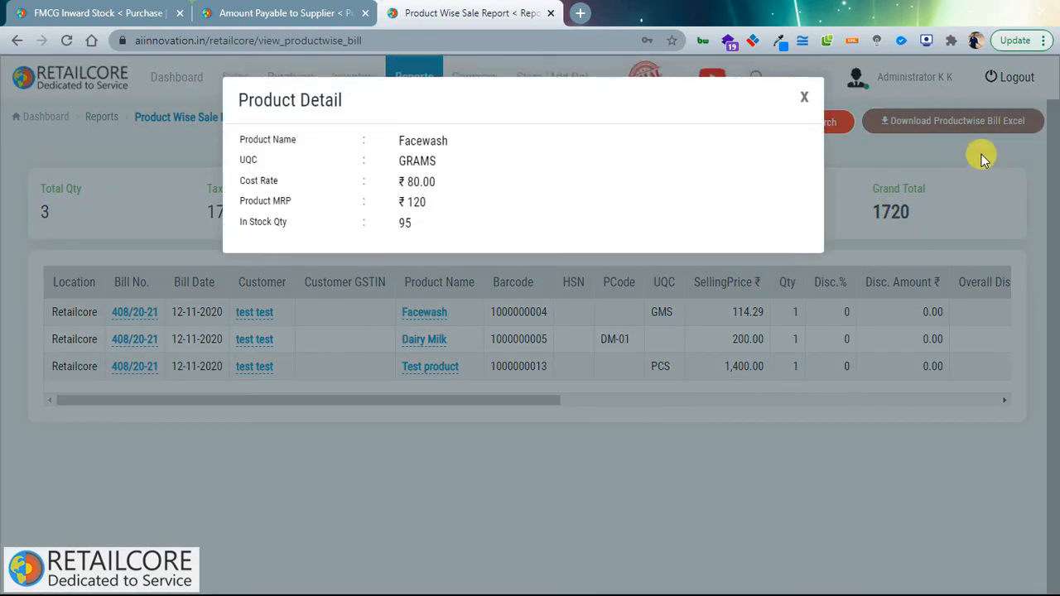
left_click(802, 98)
left_click_drag(460, 401, 367, 383)
left_click(234, 83)
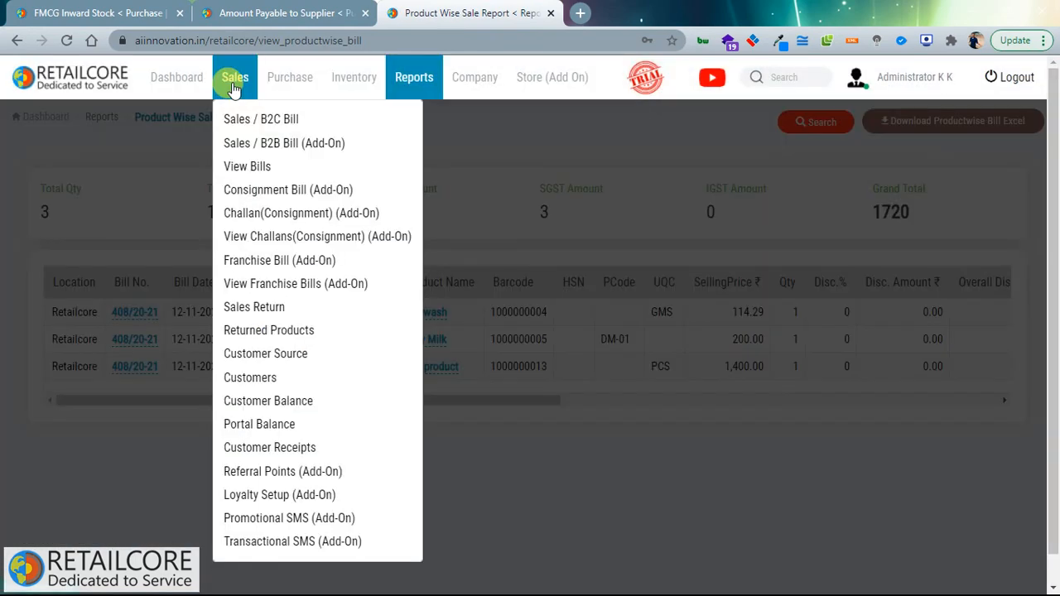
Step: Open Sales Return and switch the return type to Credit Note, then back to Cash
left_click(233, 310)
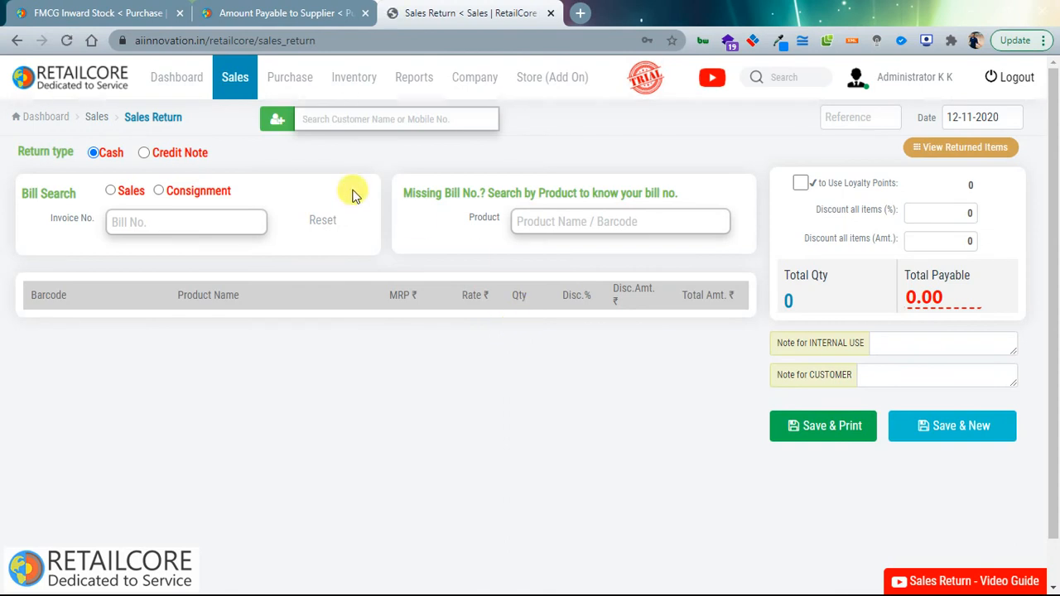
left_click(146, 154)
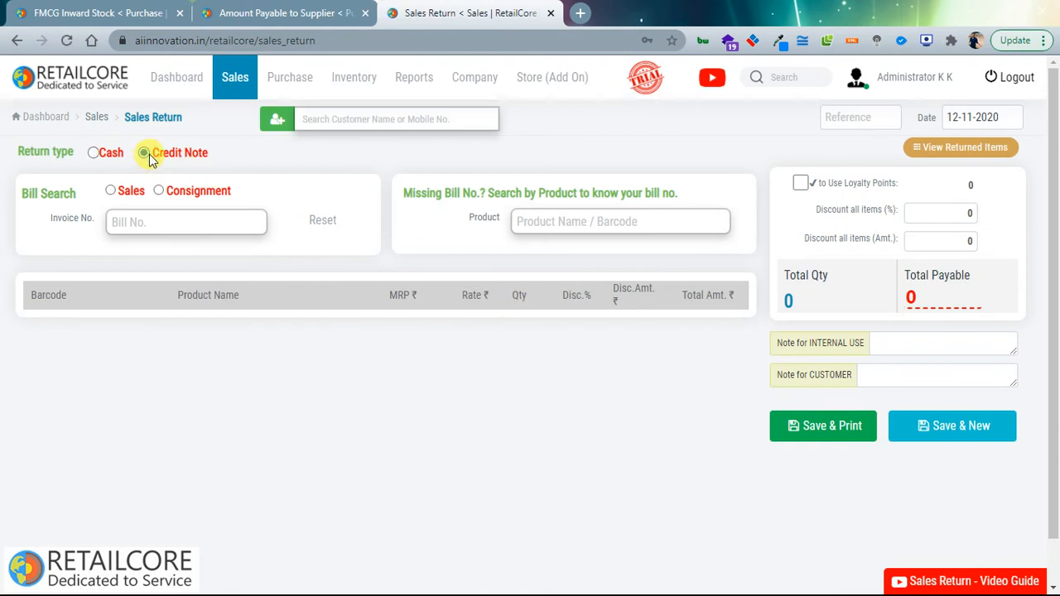
left_click(94, 152)
Step: Browse the Sales and Purchase menus, then open Challan (Consignment)
left_click(233, 82)
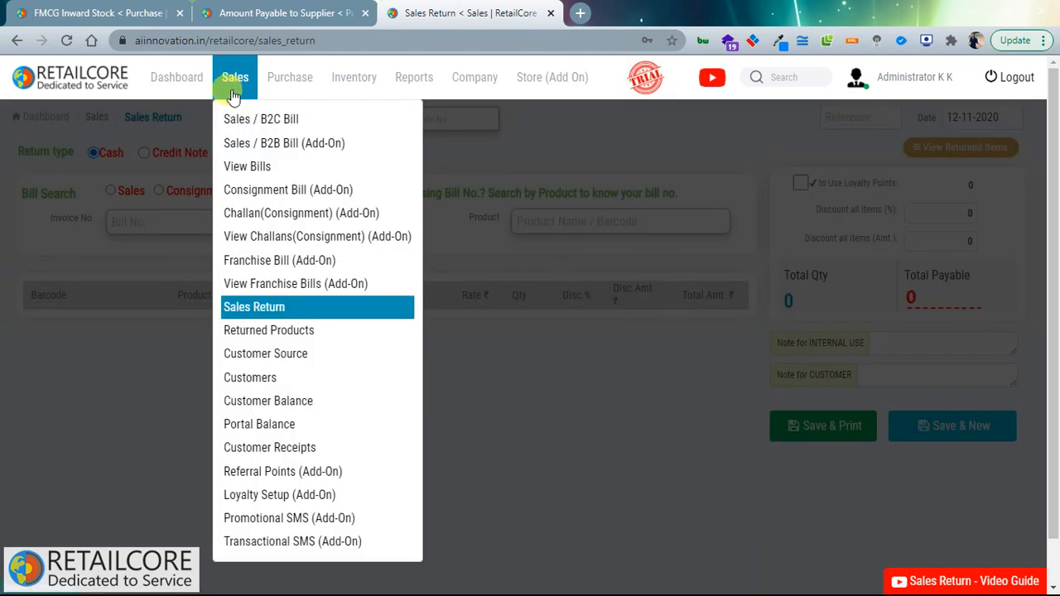
left_click(281, 91)
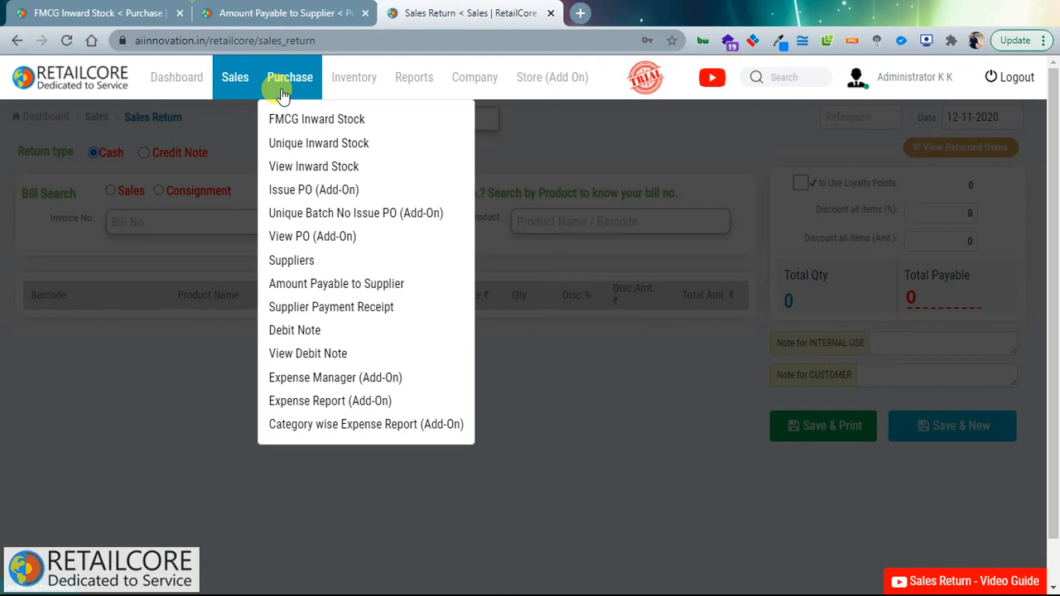
left_click(232, 86)
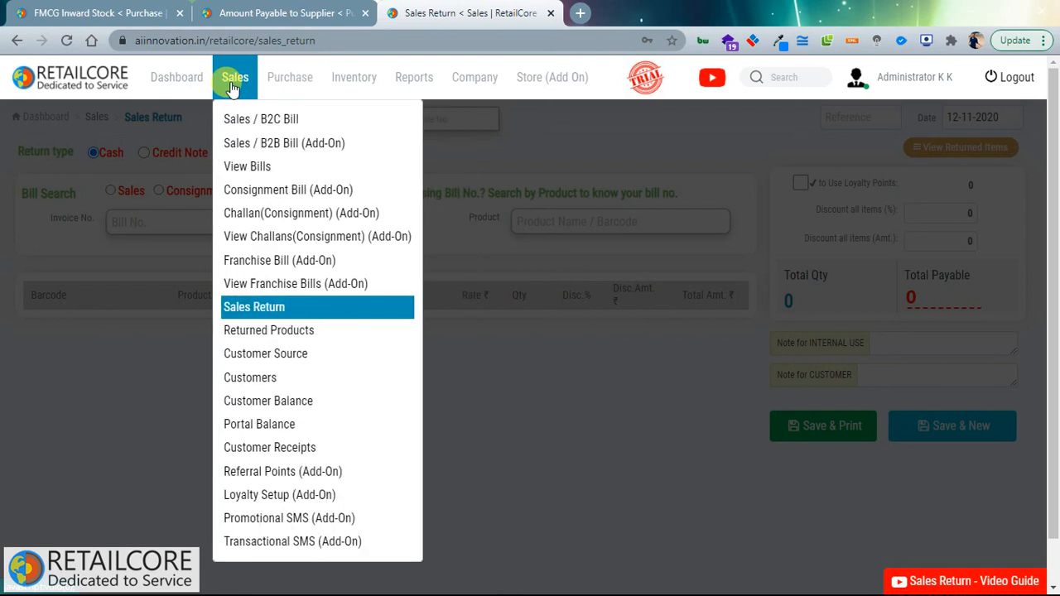
left_click(267, 214)
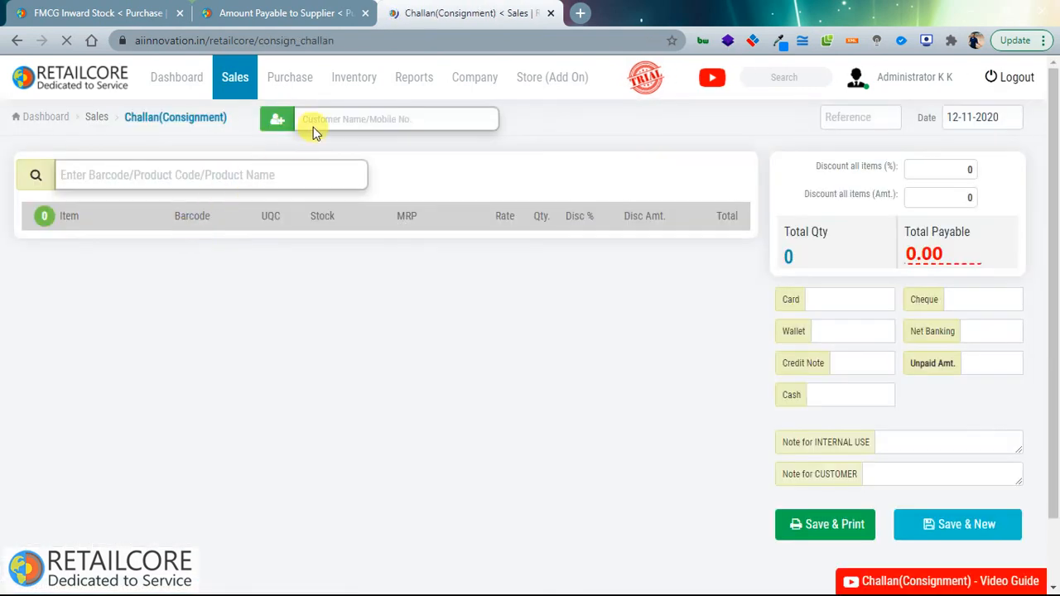
left_click(317, 121)
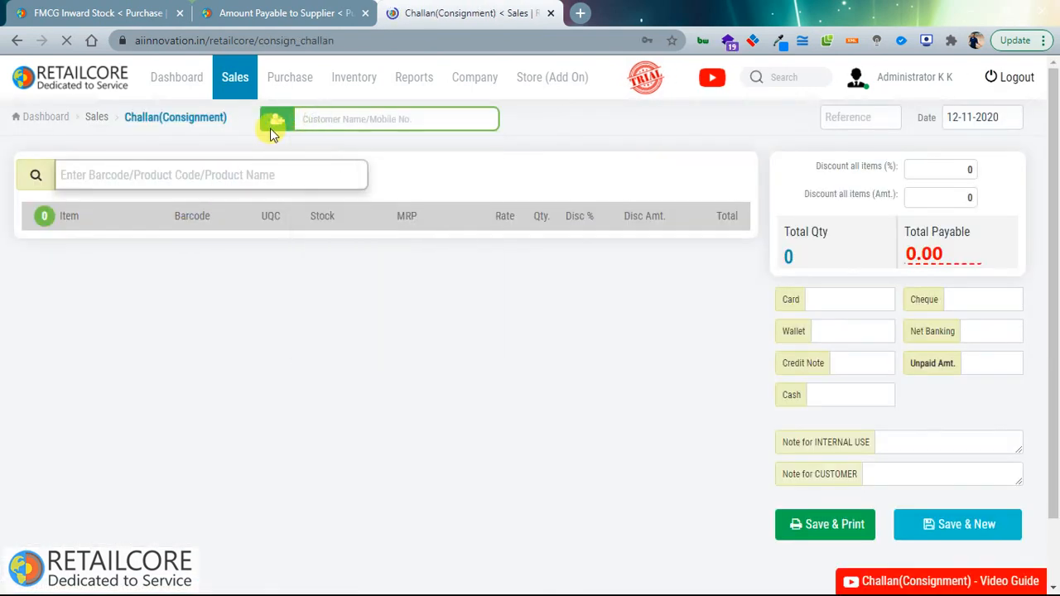
left_click(879, 131)
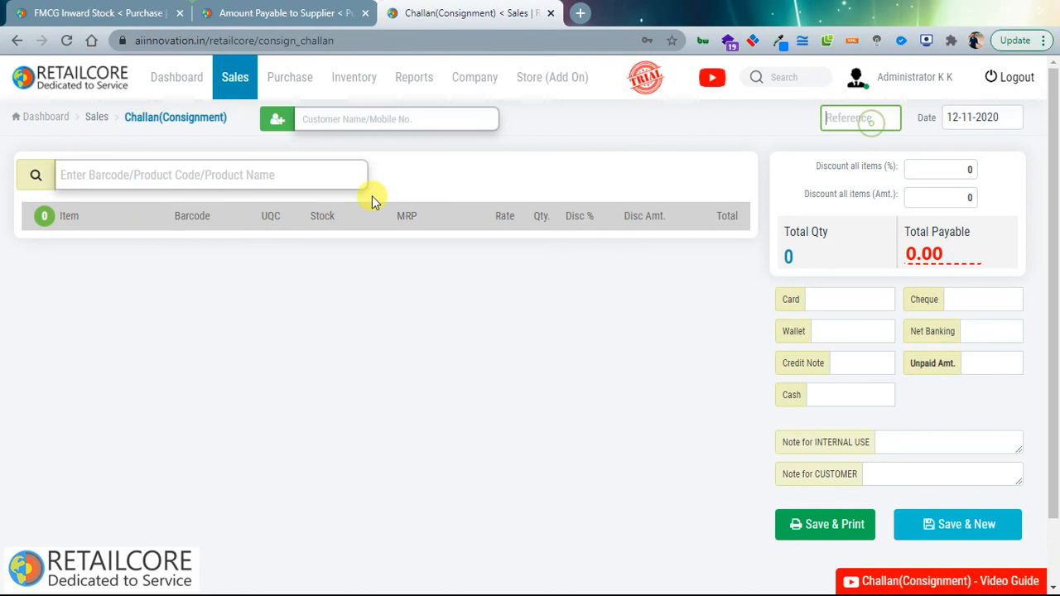
left_click(135, 174)
type("1")
key("Down")
key("Down")
key("Down")
key("Down")
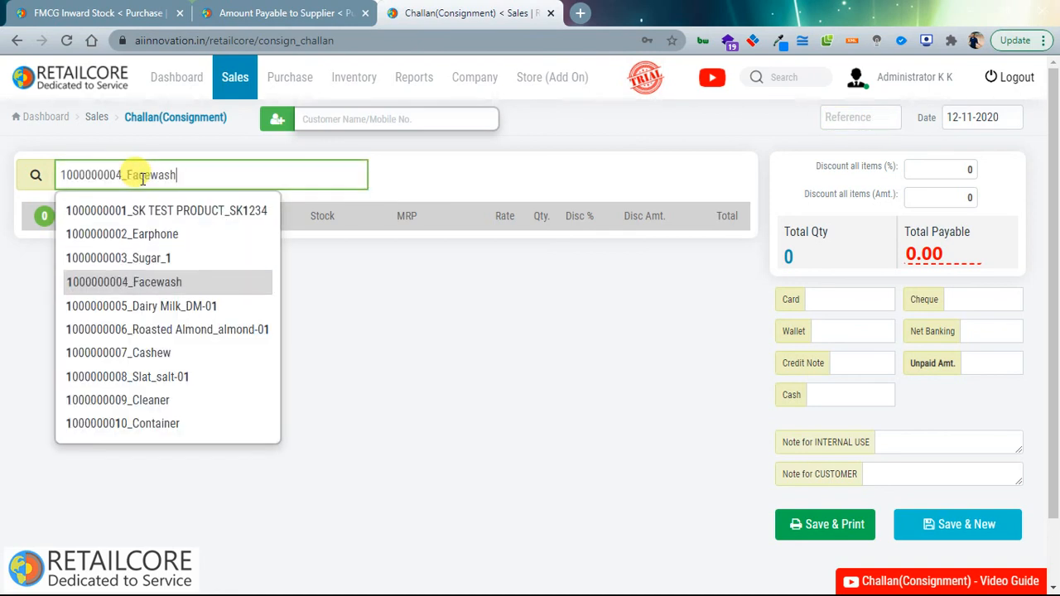
key("Return")
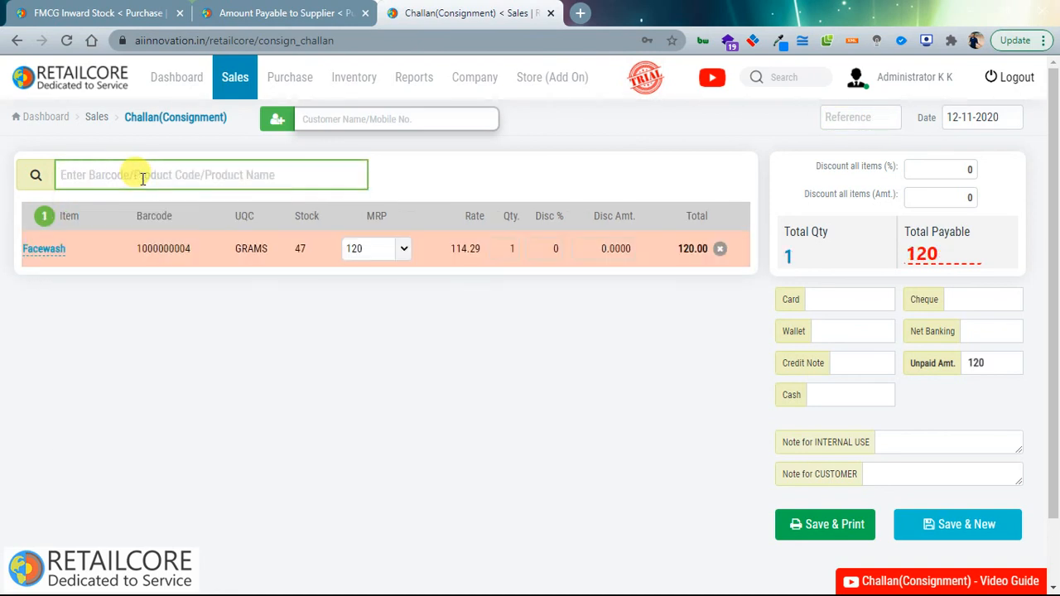
mouse_move(217, 103)
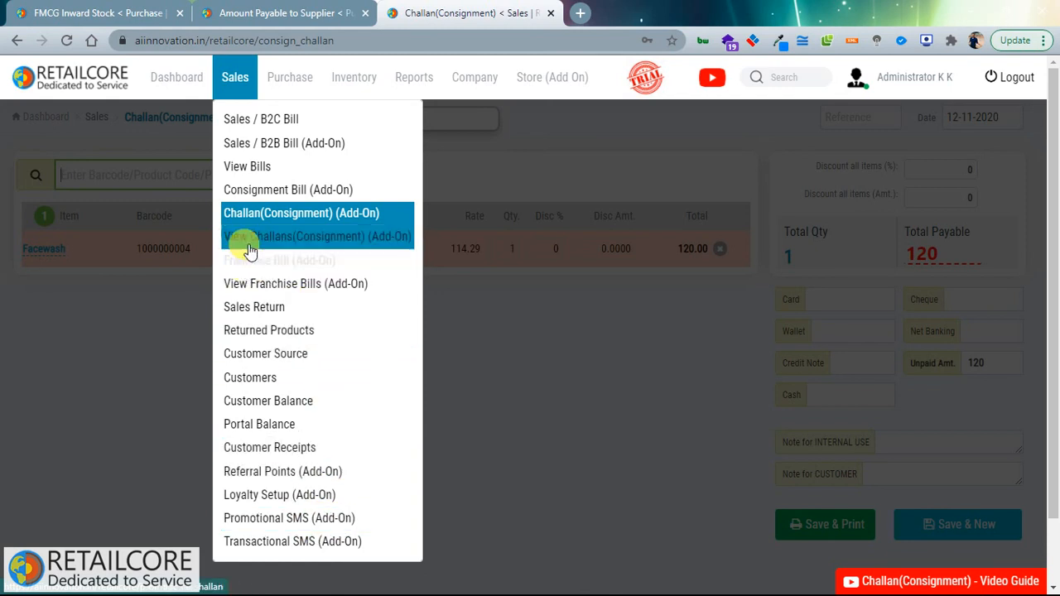
mouse_move(279, 91)
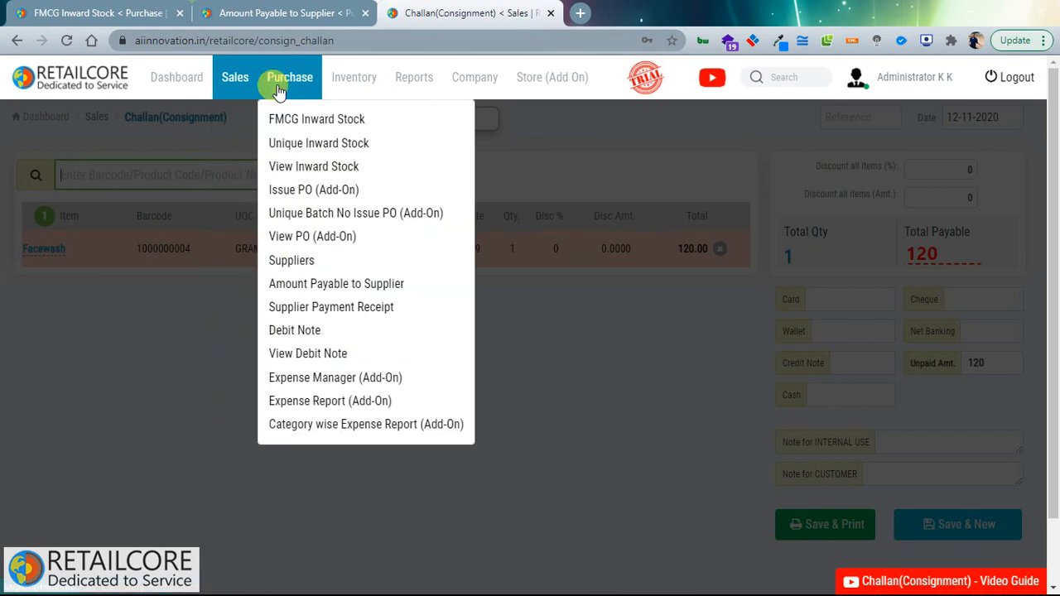